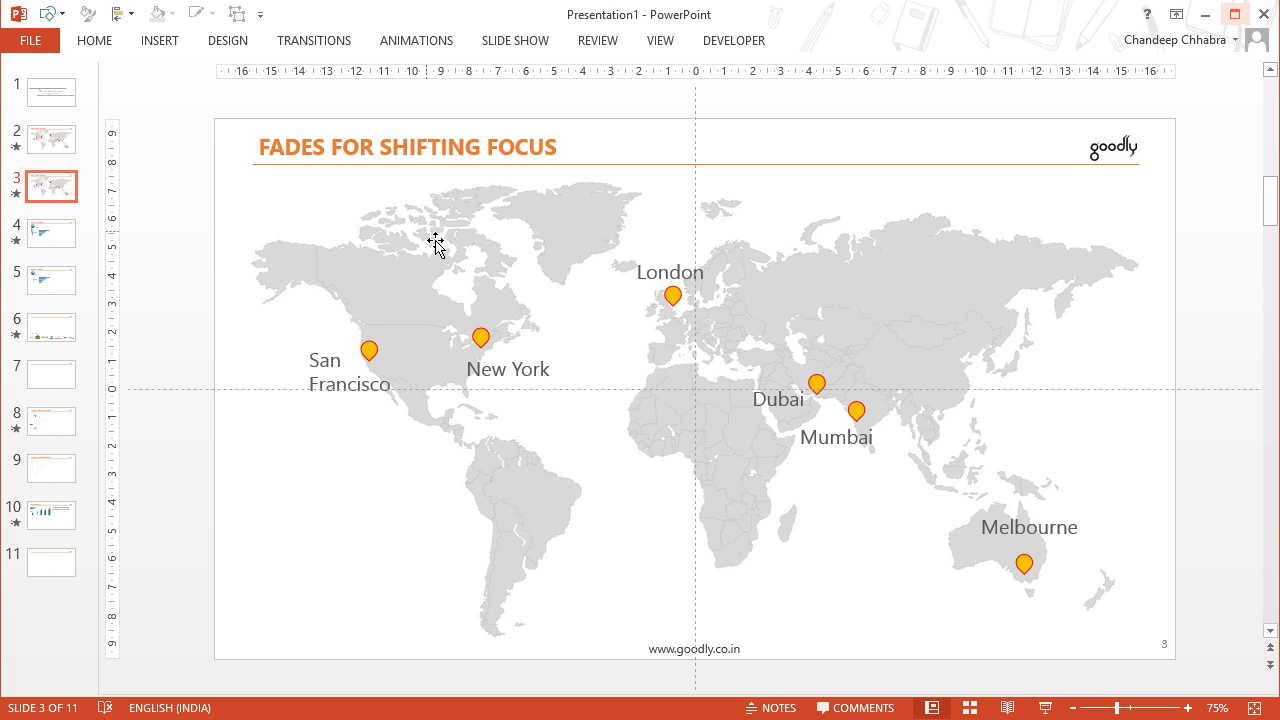
# - Inspect the world map picture, the San Francisco, New York and London labels, and the Mumbai pin
pyautogui.moveTo(438, 240)
pyautogui.mouseDown()
pyautogui.moveTo(427, 251)
pyautogui.moveTo(474, 231)
pyautogui.moveTo(434, 220)
pyautogui.moveTo(434, 237)
pyautogui.moveTo(460, 235)
pyautogui.moveTo(446, 233)
pyautogui.mouseUp()
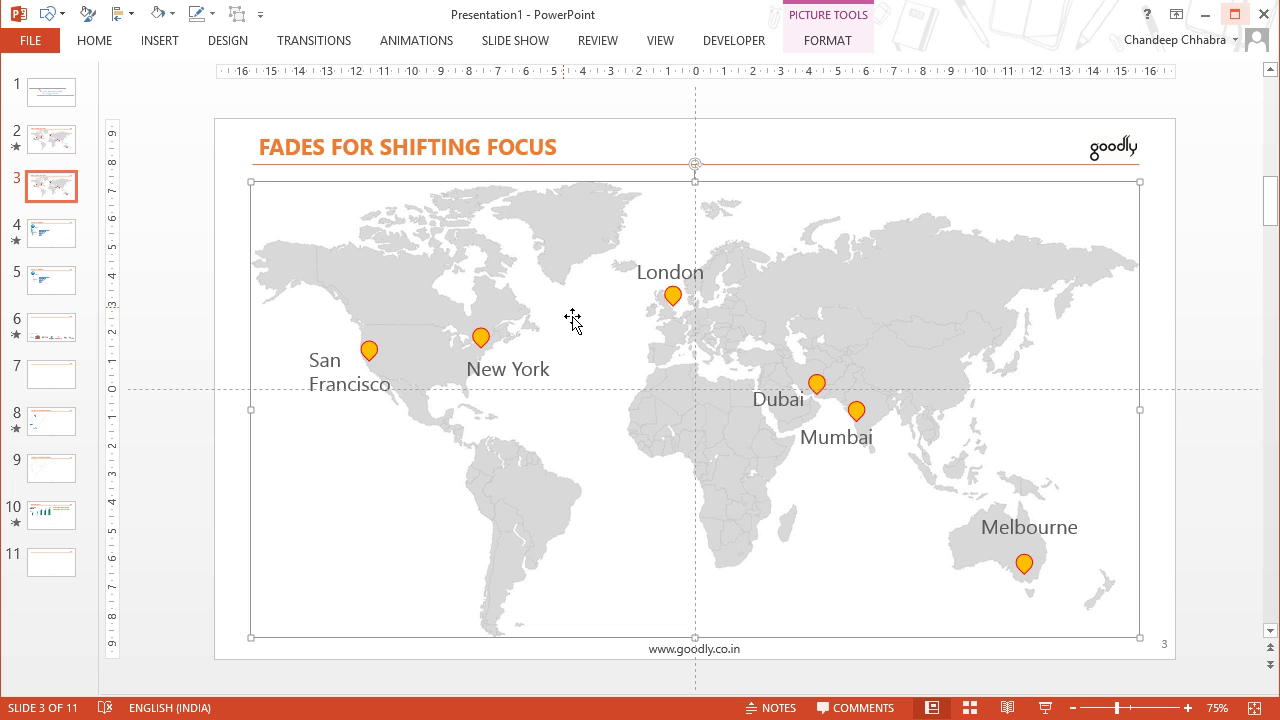
pyautogui.click(368, 392)
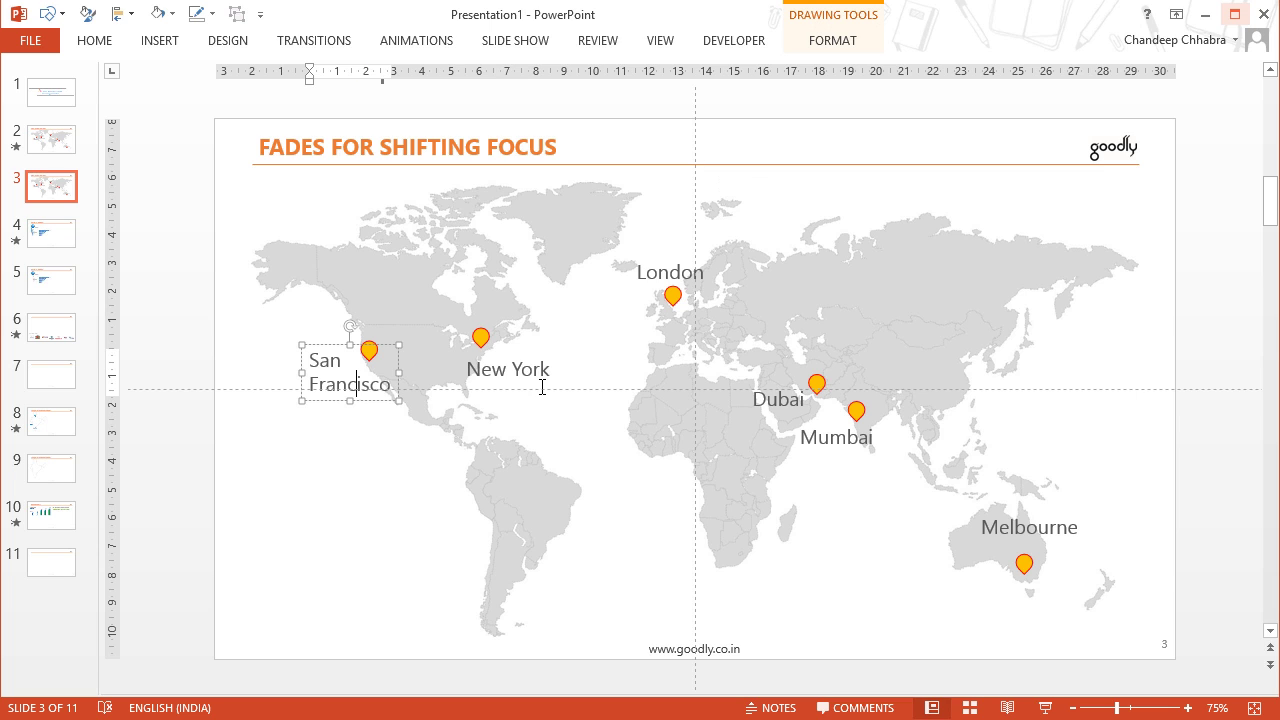
pyautogui.keyDown('shift'); pyautogui.click(543, 386); pyautogui.keyUp('shift')
pyautogui.keyDown('shift'); pyautogui.click(673, 279); pyautogui.keyUp('shift')
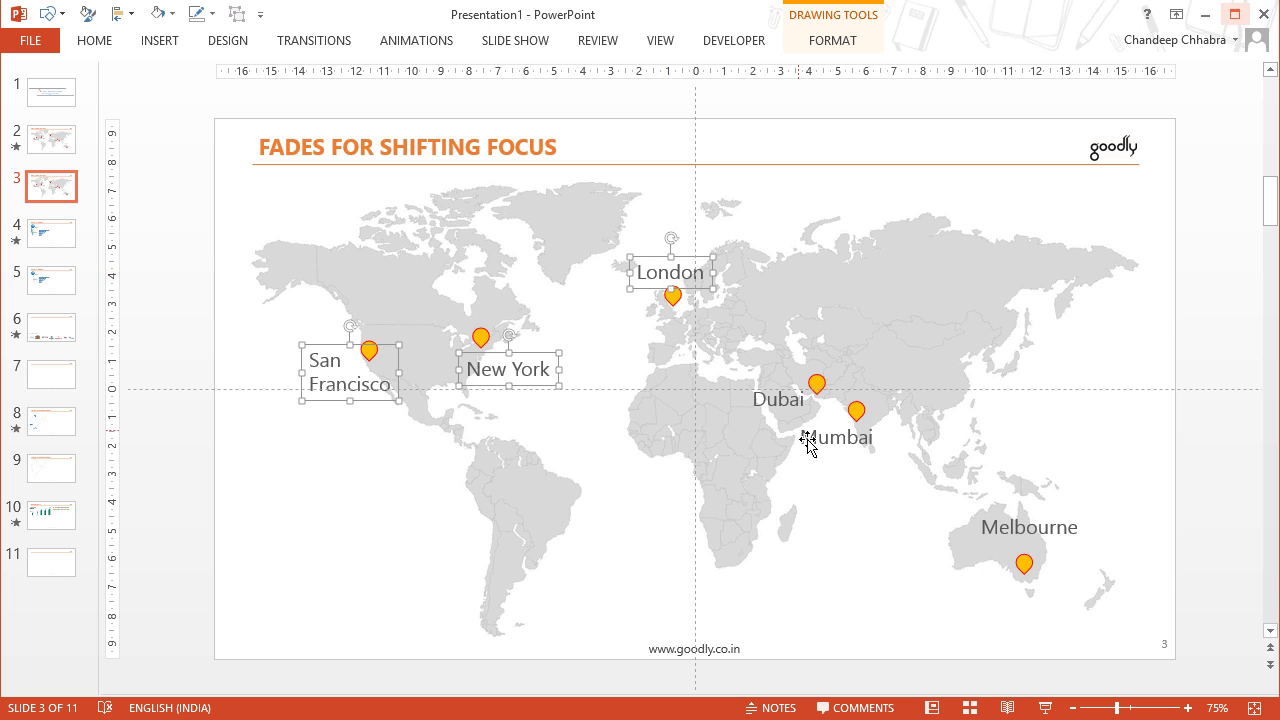
pyautogui.press('Escape')
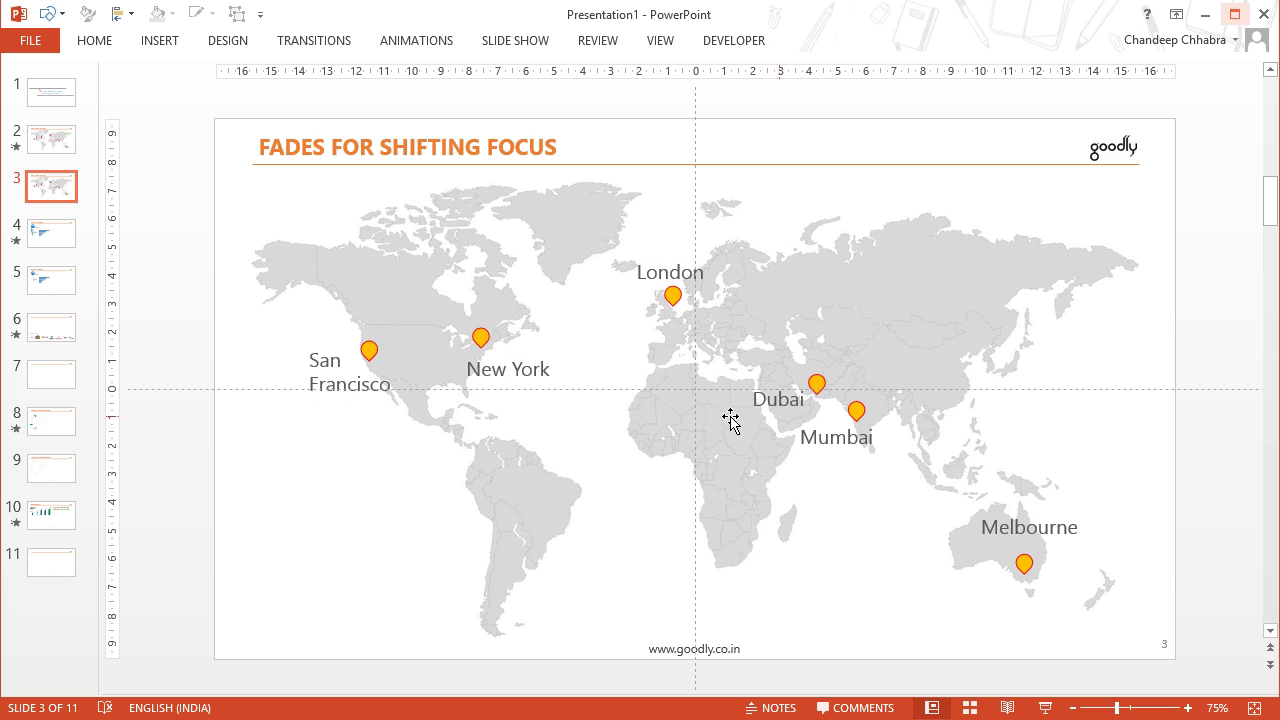
pyautogui.click(379, 348)
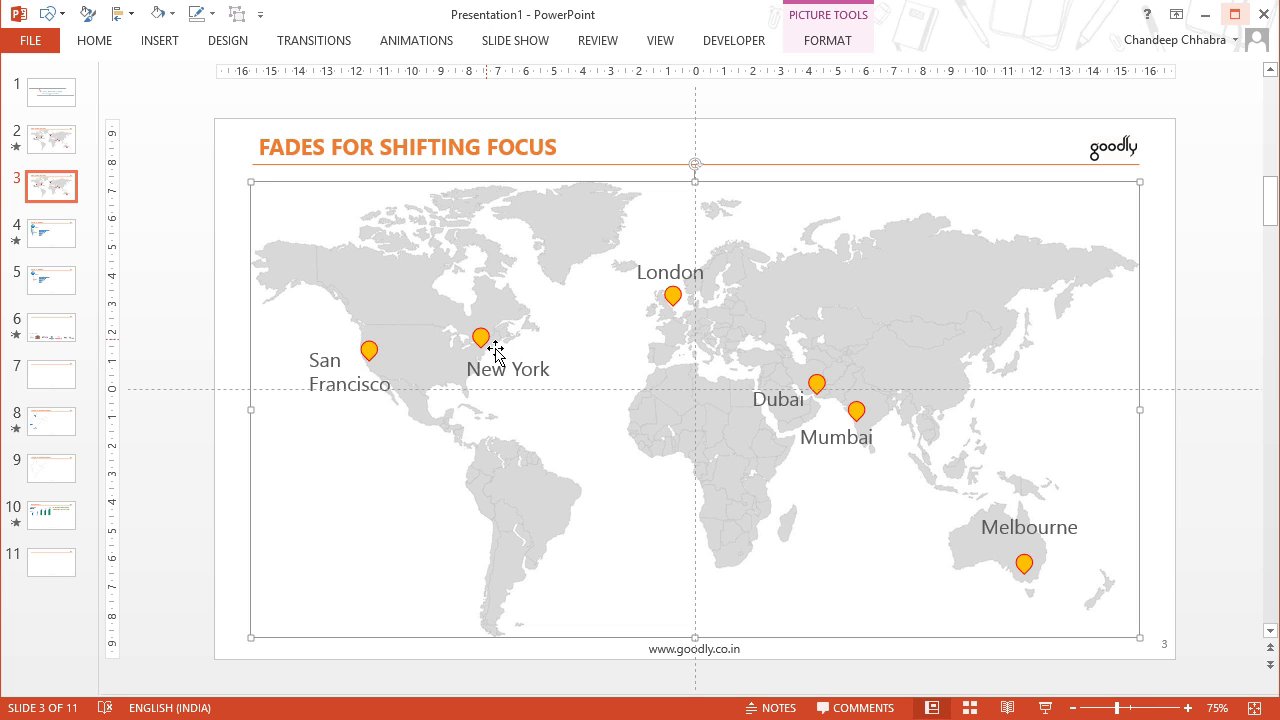
pyautogui.click(863, 414)
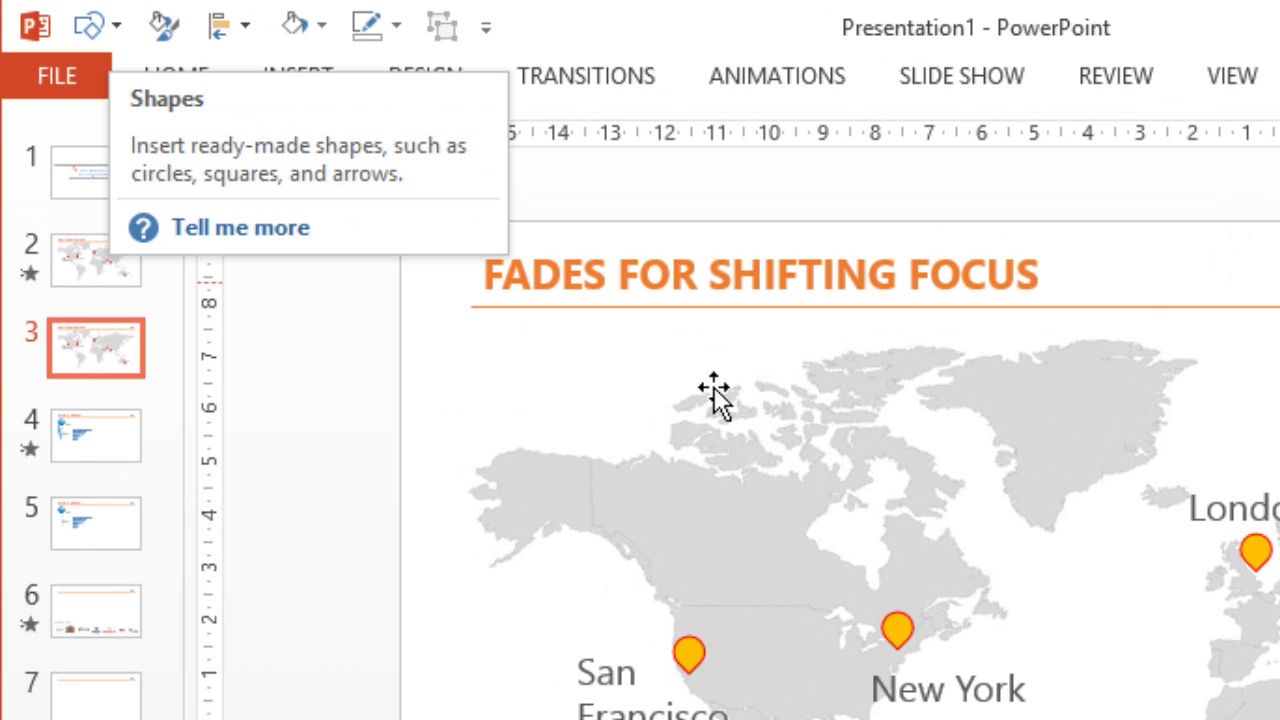
# - Draw a blue Rectangle shape spanning the entire world map
pyautogui.click(323, 86)
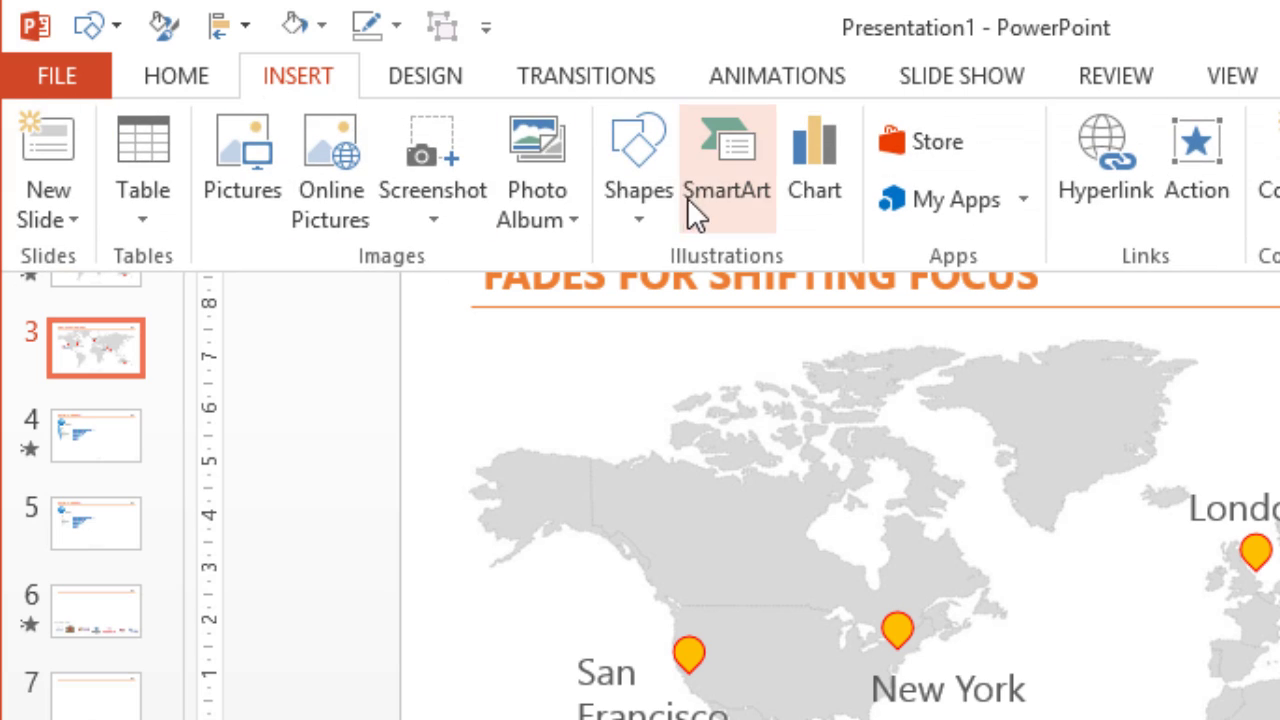
pyautogui.click(657, 195)
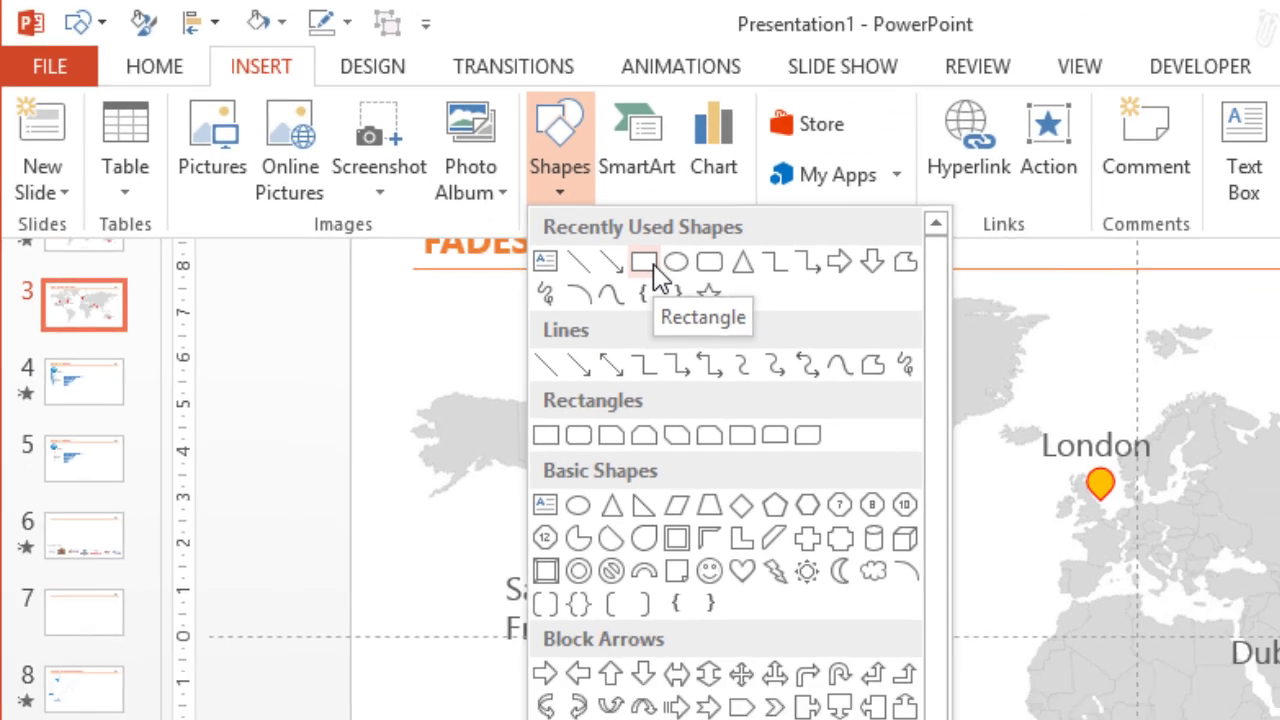
pyautogui.click(738, 300)
pyautogui.moveTo(252, 183)
pyautogui.mouseDown()
pyautogui.moveTo(1180, 629)
pyautogui.moveTo(1155, 641)
pyautogui.moveTo(1157, 660)
pyautogui.mouseUp()
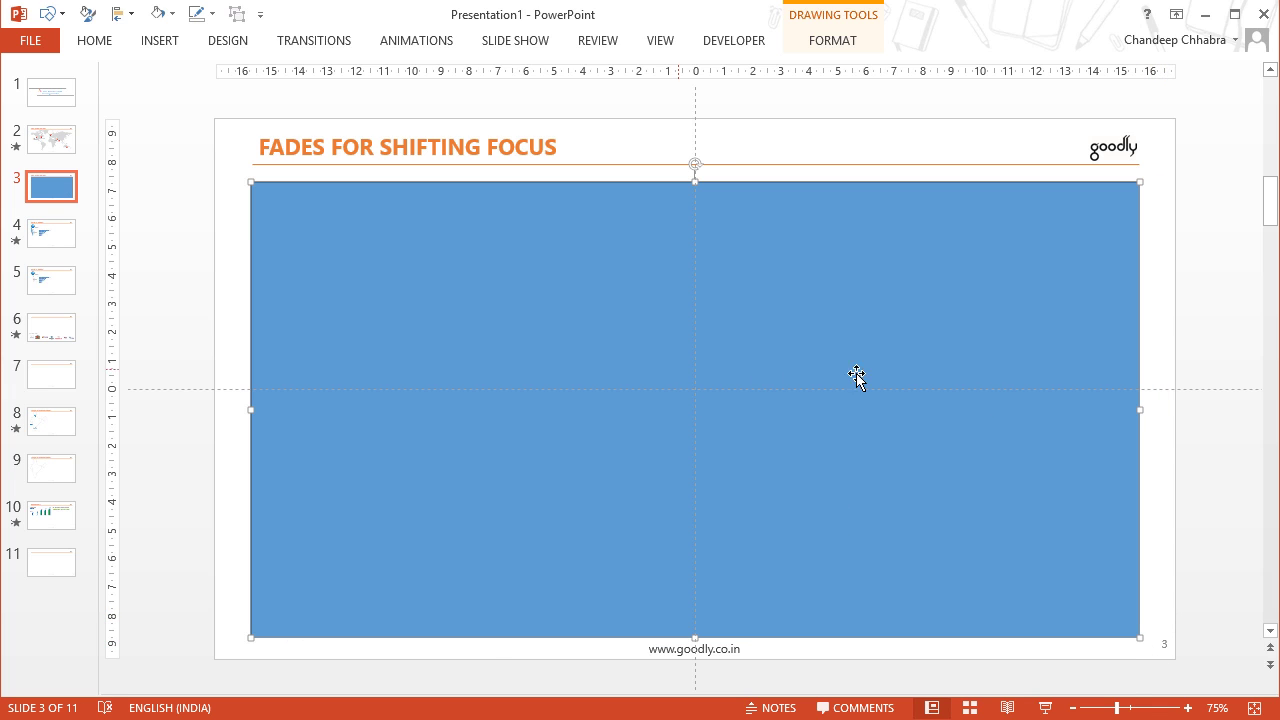
pyautogui.click(200, 182)
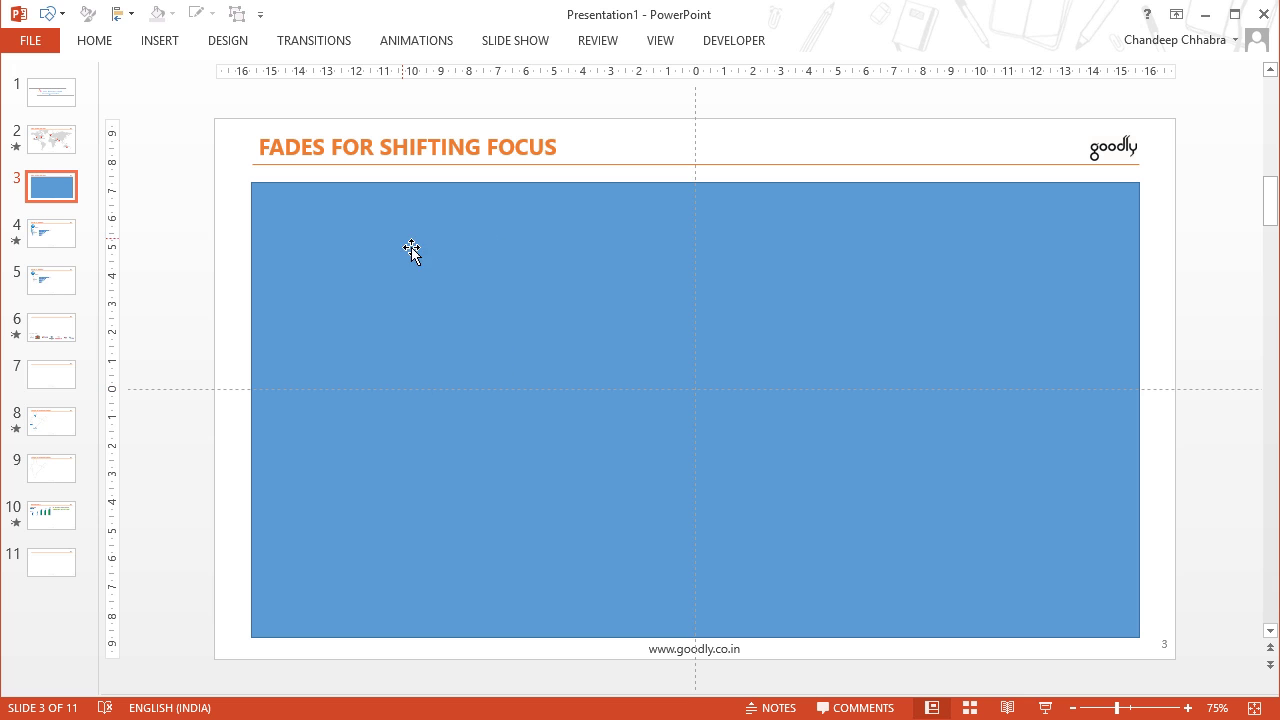
# - Slide the rectangle aside and draw an Oval circle centred on the San Francisco pin
pyautogui.moveTo(414, 249); pyautogui.dragTo(911, 298)
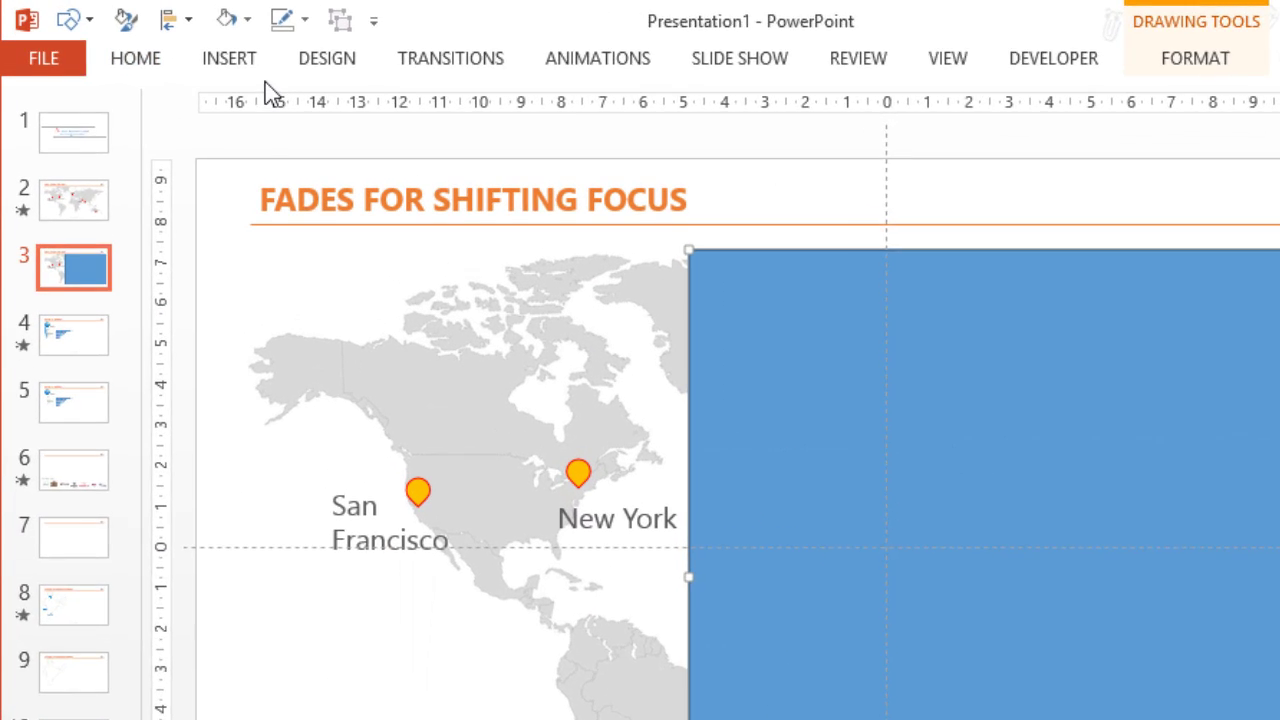
pyautogui.click(174, 43)
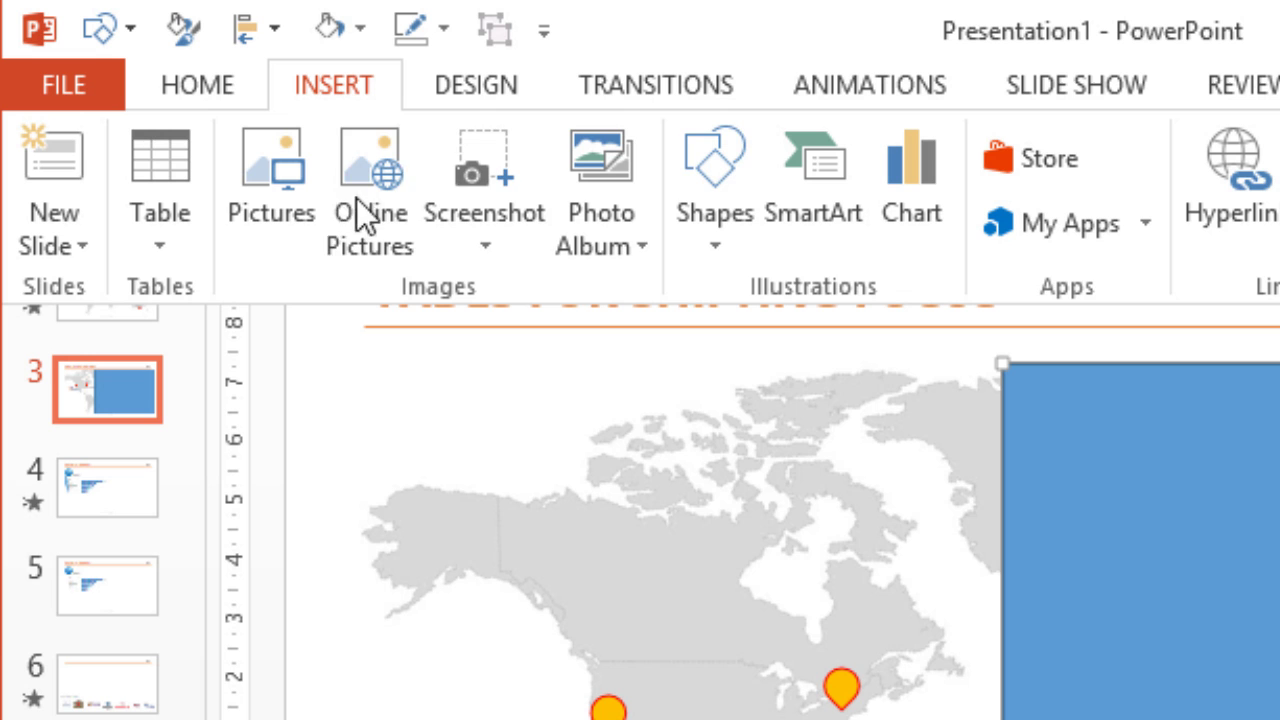
pyautogui.click(676, 180)
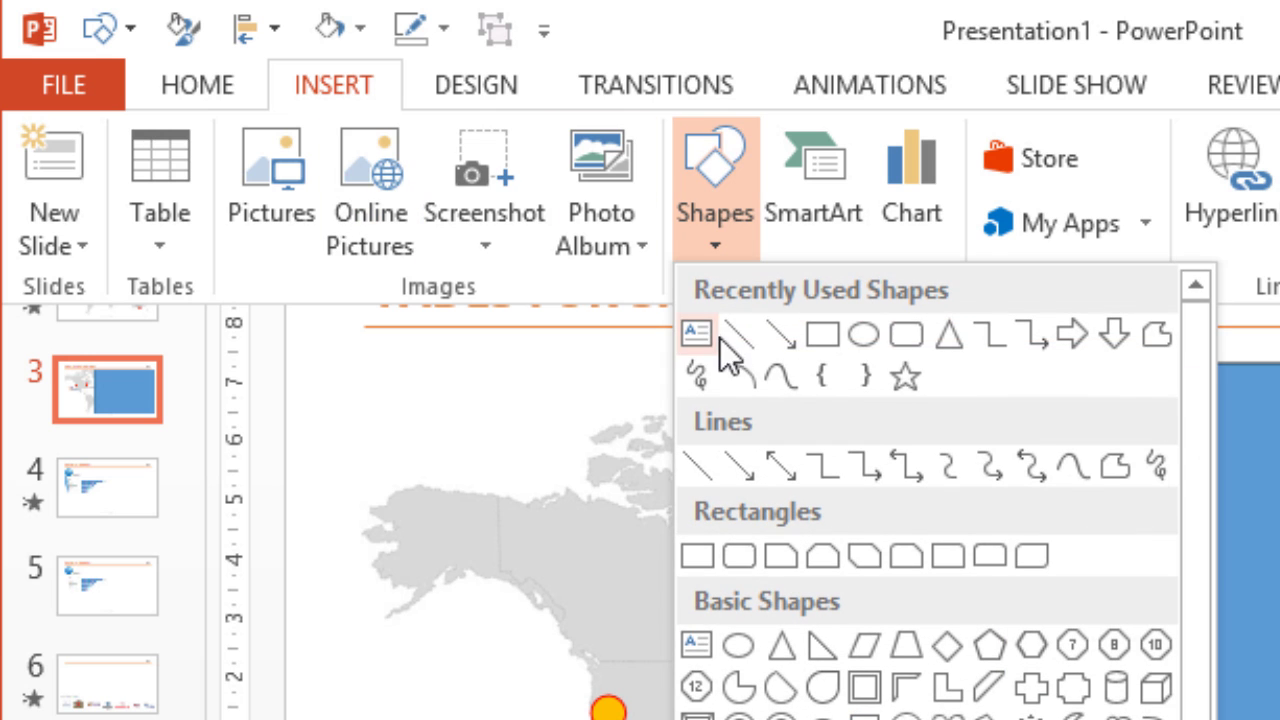
pyautogui.click(868, 336)
pyautogui.moveTo(582, 400); pyautogui.dragTo(720, 538)
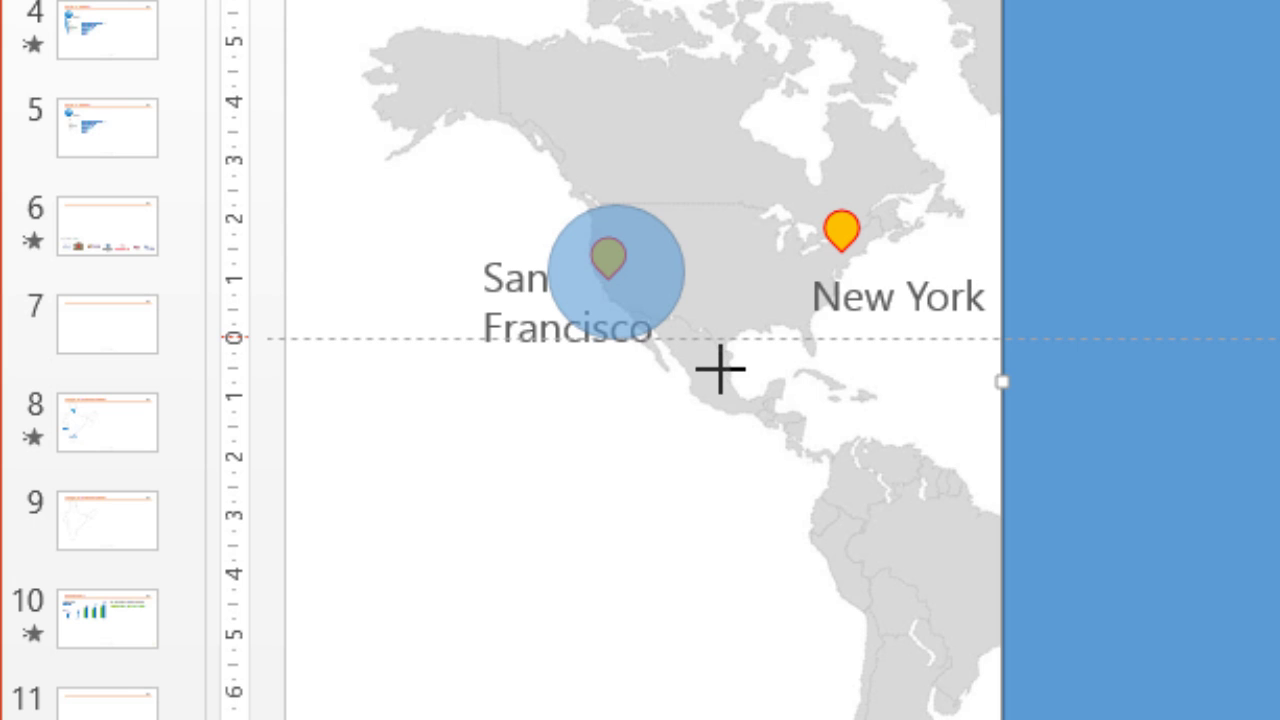
pyautogui.moveTo(720, 370)
pyautogui.mouseDown()
pyautogui.moveTo(731, 369)
pyautogui.moveTo(720, 366)
pyautogui.mouseUp()
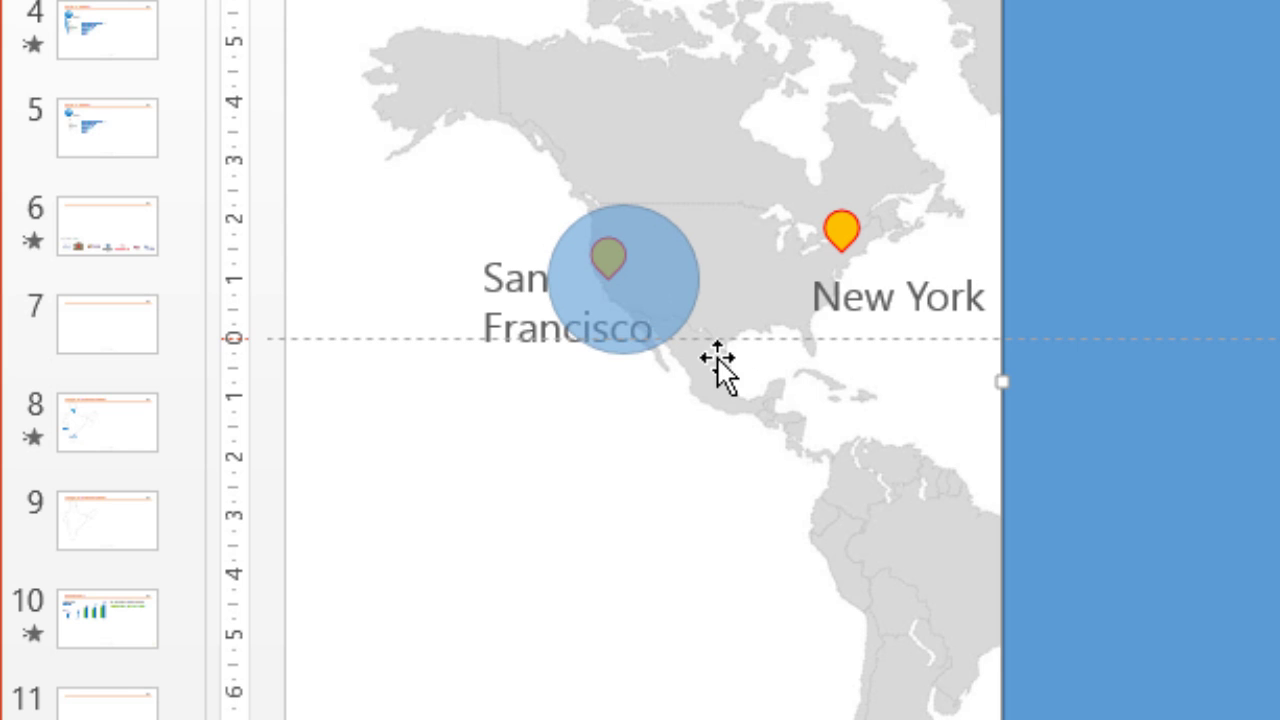
pyautogui.moveTo(680, 300); pyautogui.dragTo(662, 280)
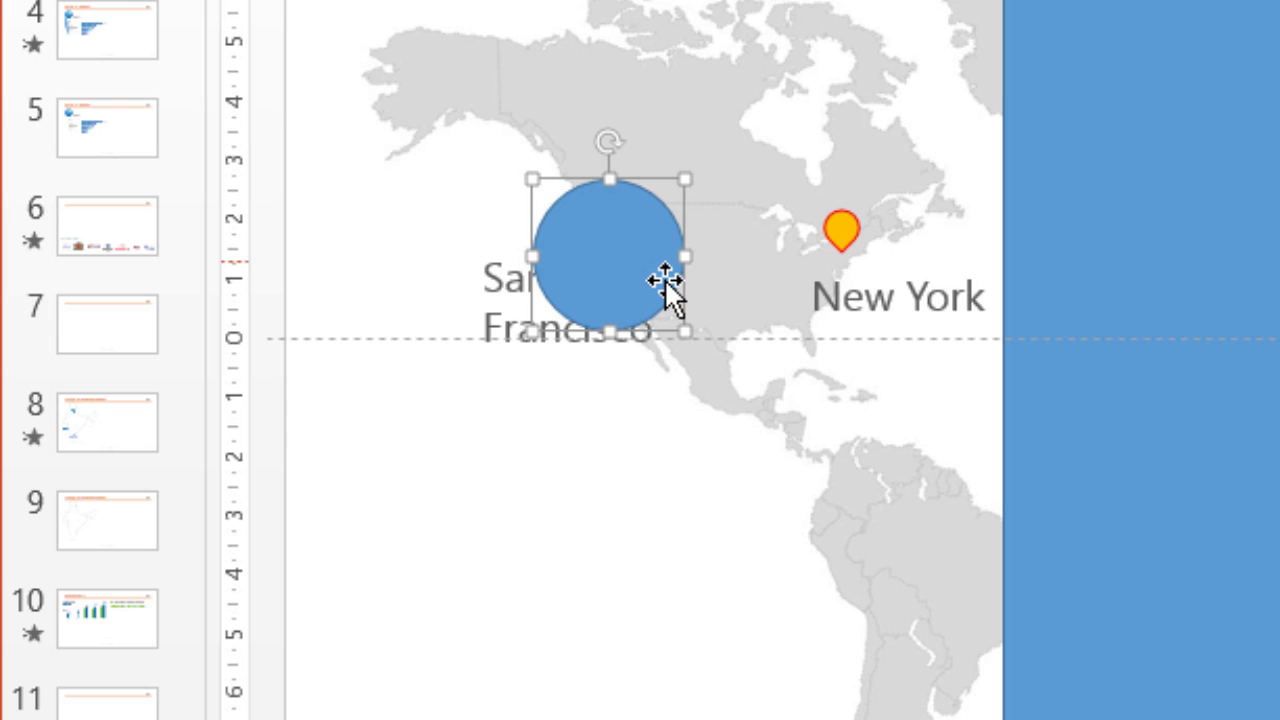
# - Set the circle's fill to No Fill
pyautogui.rightClick(663, 278)
pyautogui.click(883, 137)
pyautogui.click(883, 137)
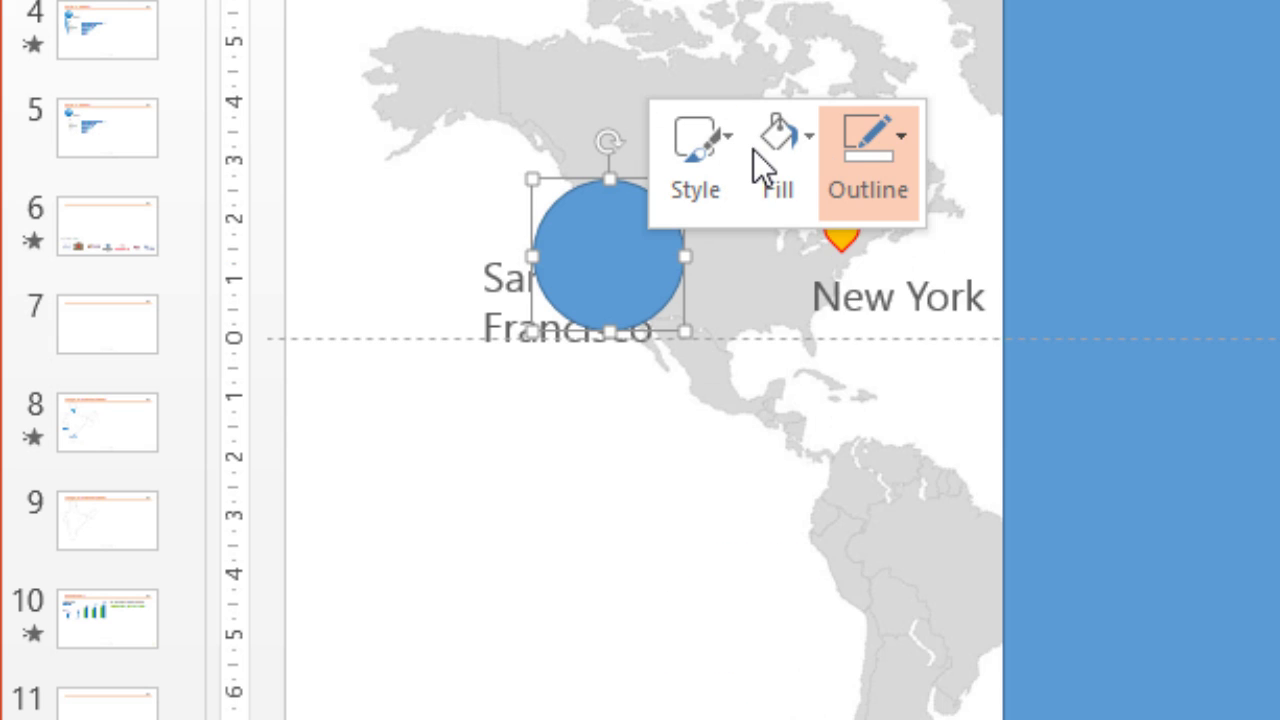
pyautogui.click(765, 160)
pyautogui.click(851, 591)
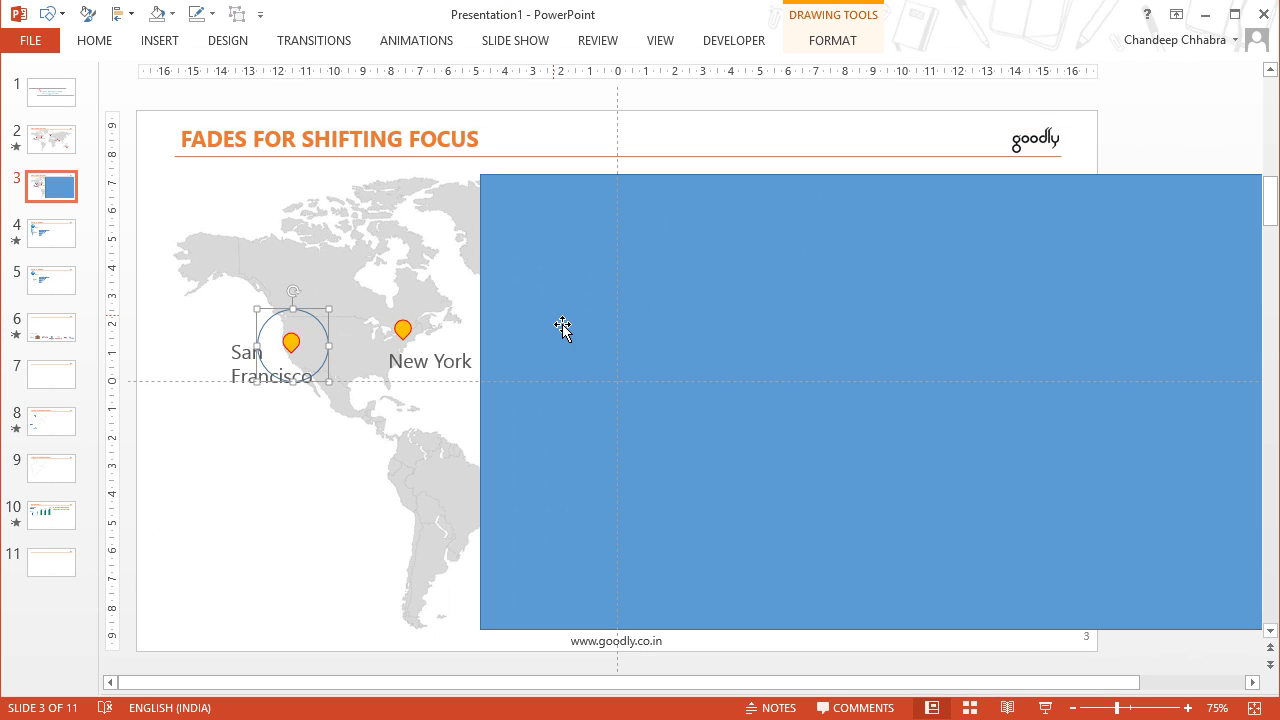
# - Align the blue rectangle's left edge with the map picture
pyautogui.click(620, 309)
pyautogui.keyDown('shift'); pyautogui.click(349, 260); pyautogui.keyUp('shift')
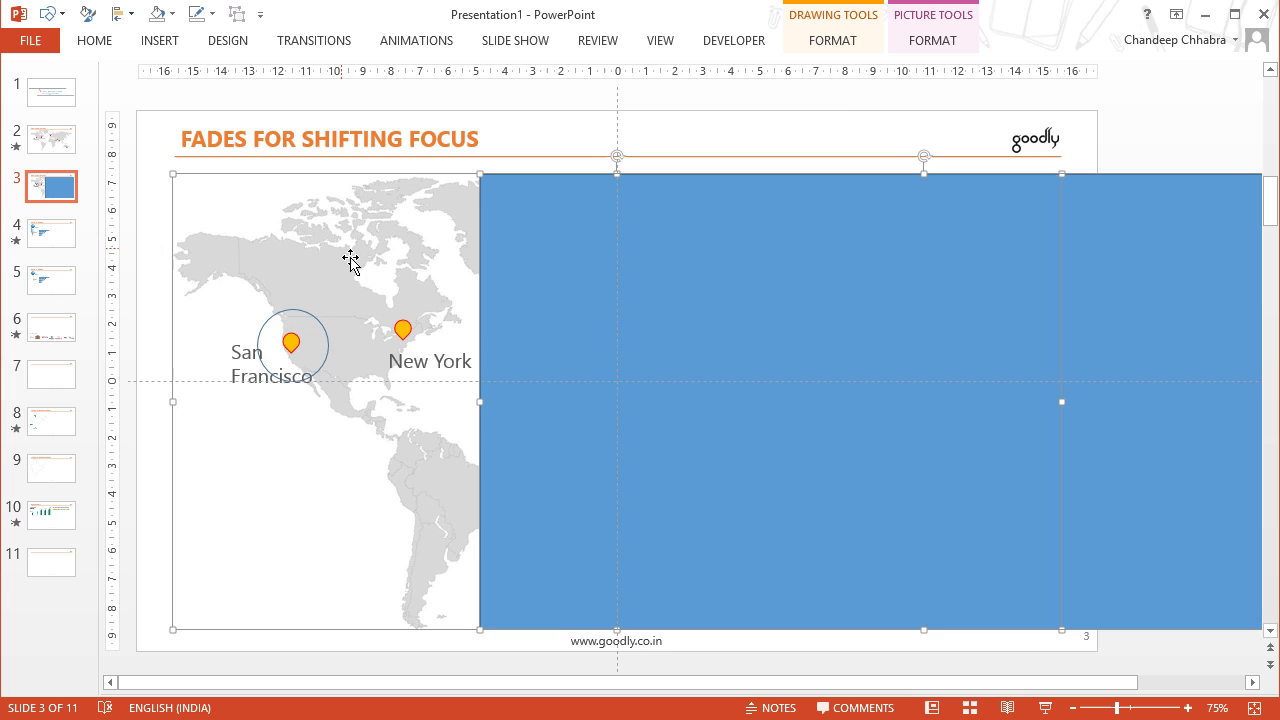
pyautogui.hotkey('alt', '3')
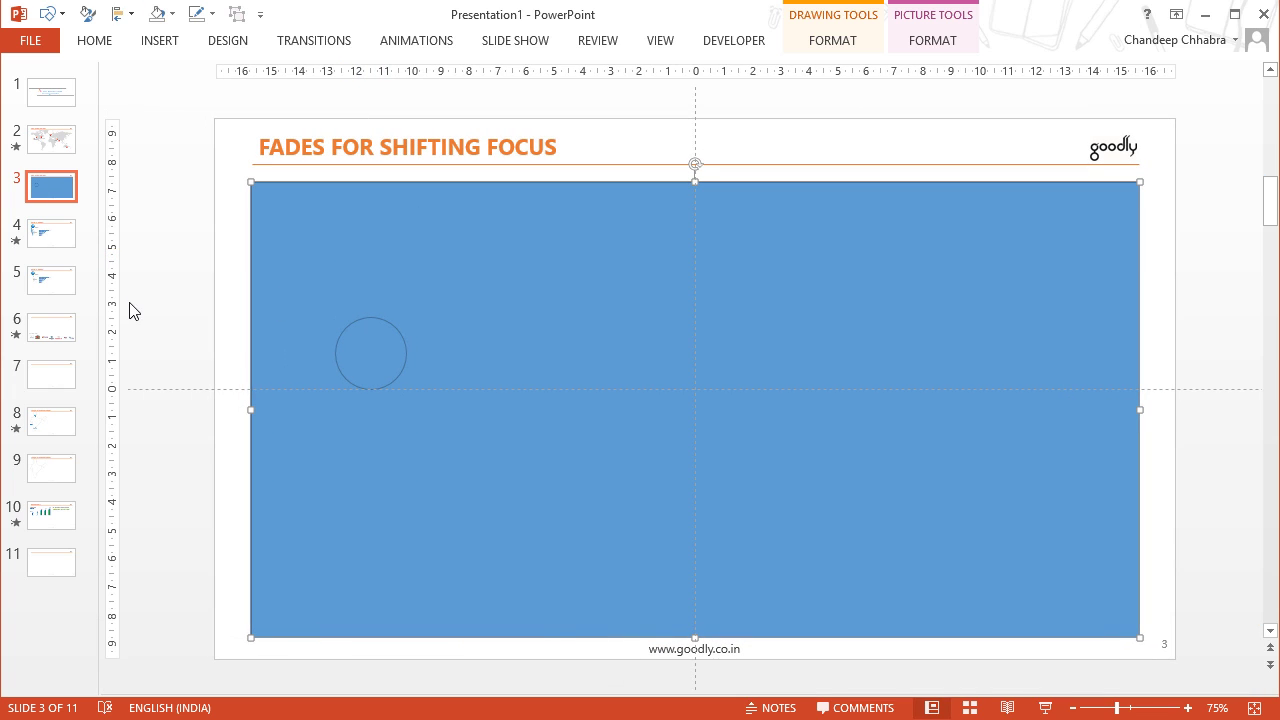
# - Select the San Francisco circle and blue rectangle and apply Merge Shapes > Combine
pyautogui.click(391, 326)
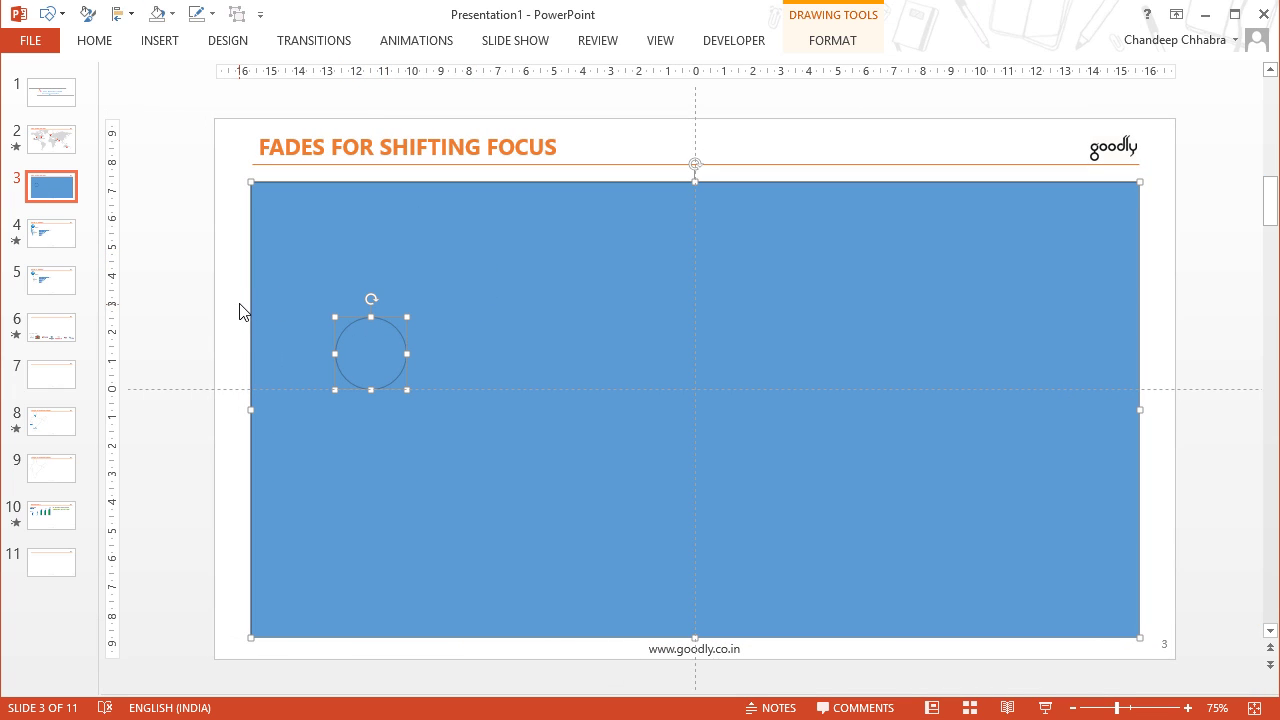
pyautogui.click(183, 318)
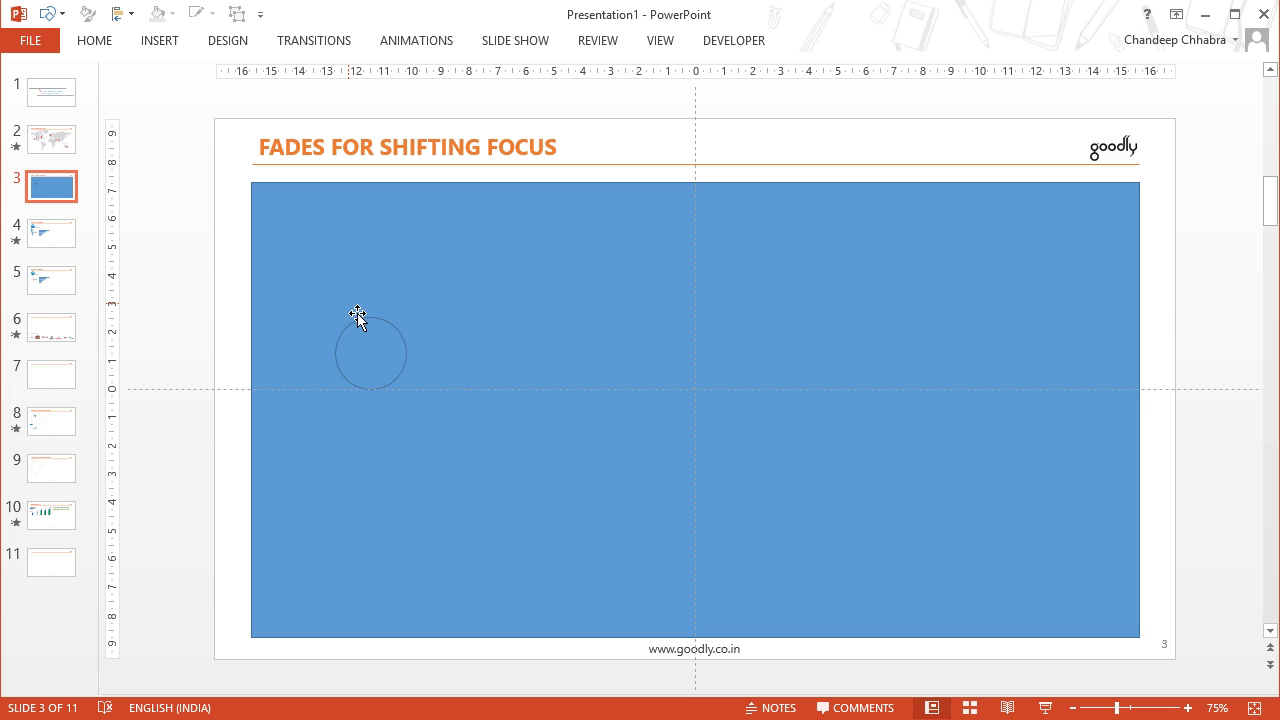
pyautogui.click(393, 331)
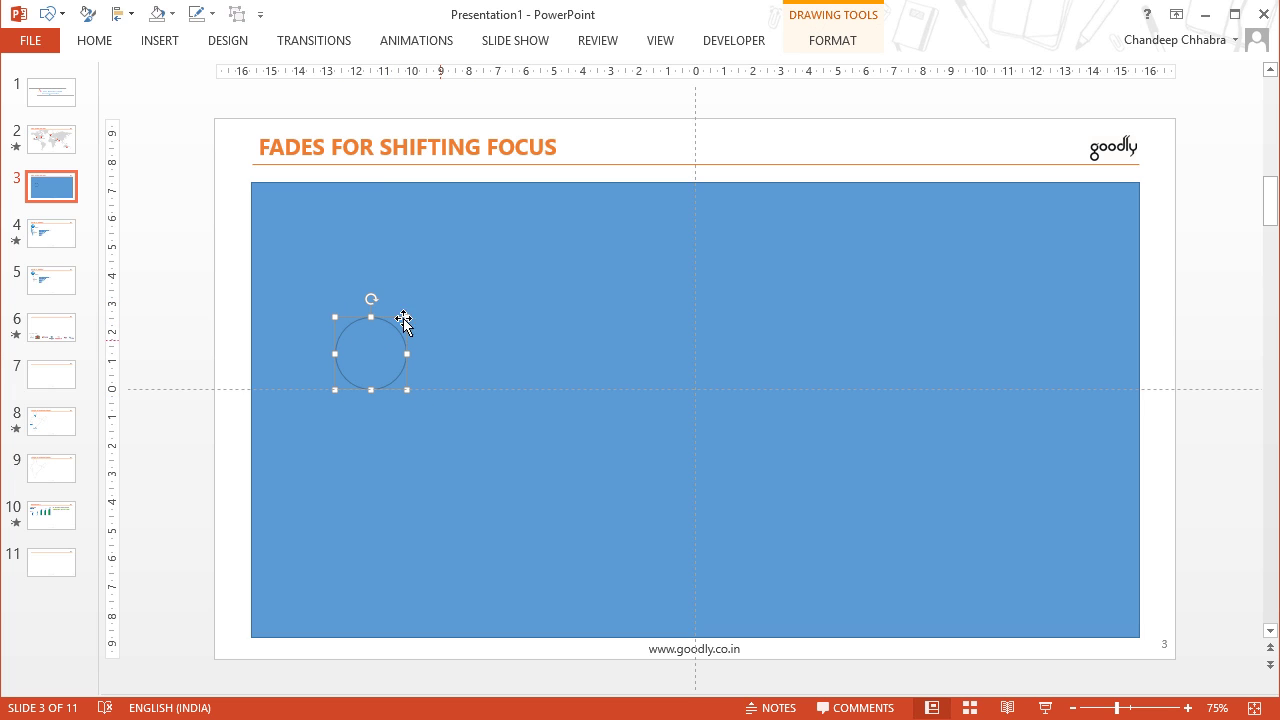
pyautogui.keyDown('shift'); pyautogui.click(718, 234); pyautogui.keyUp('shift')
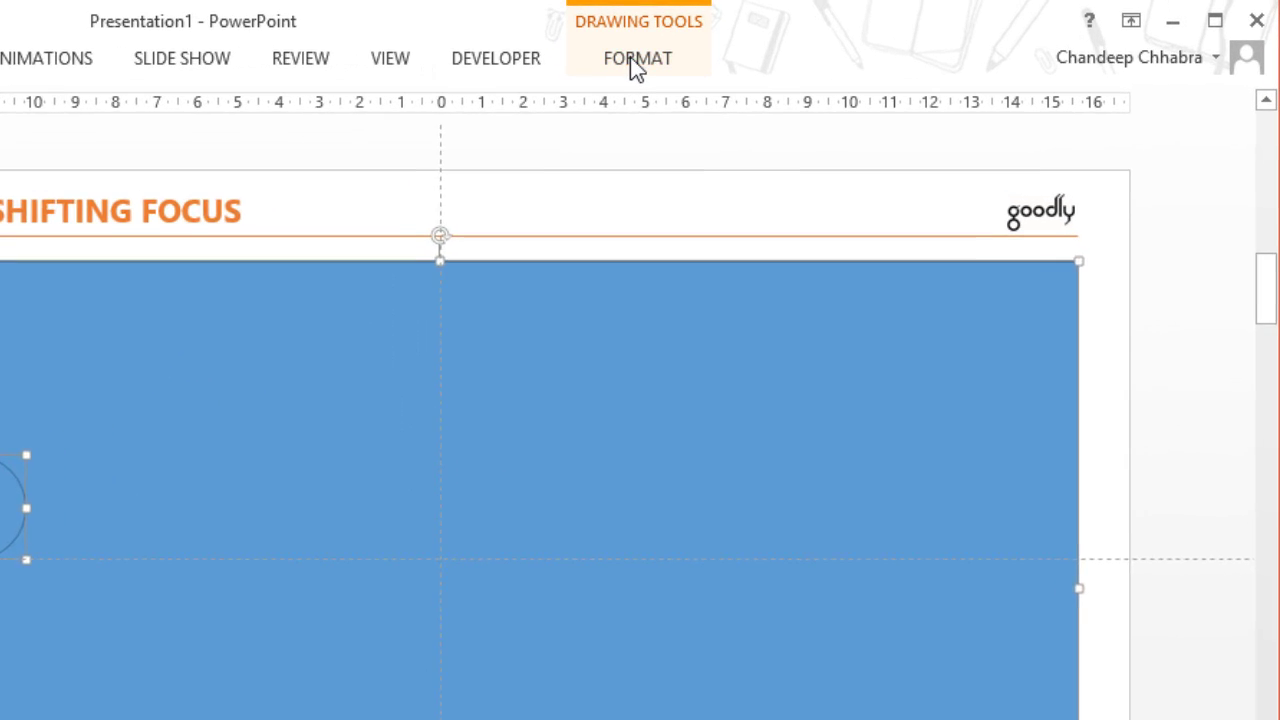
pyautogui.click(836, 41)
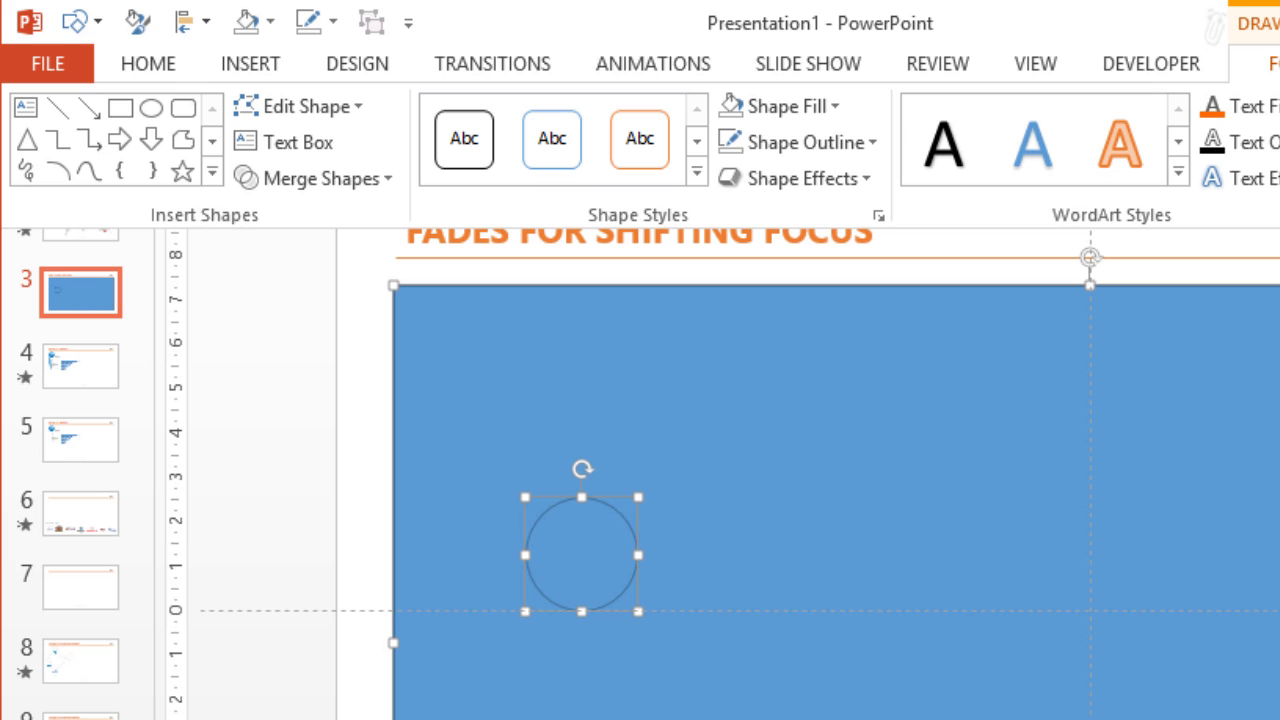
pyautogui.click(288, 196)
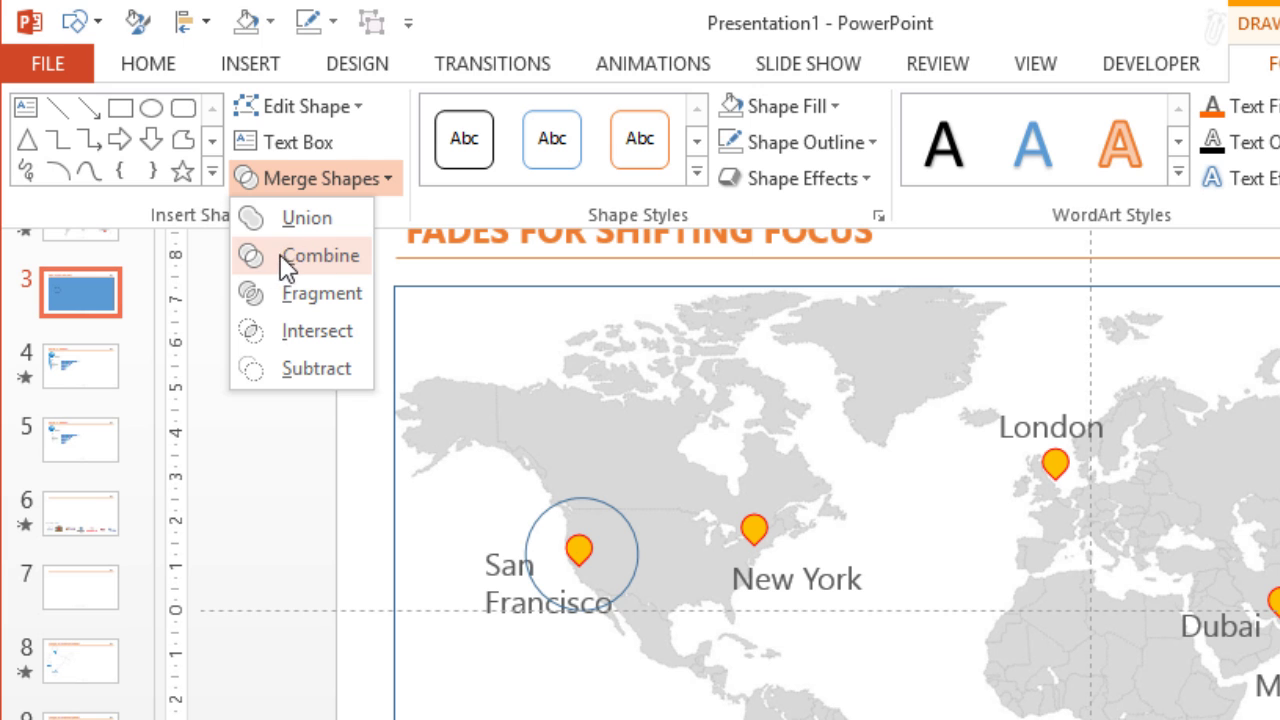
pyautogui.click(289, 258)
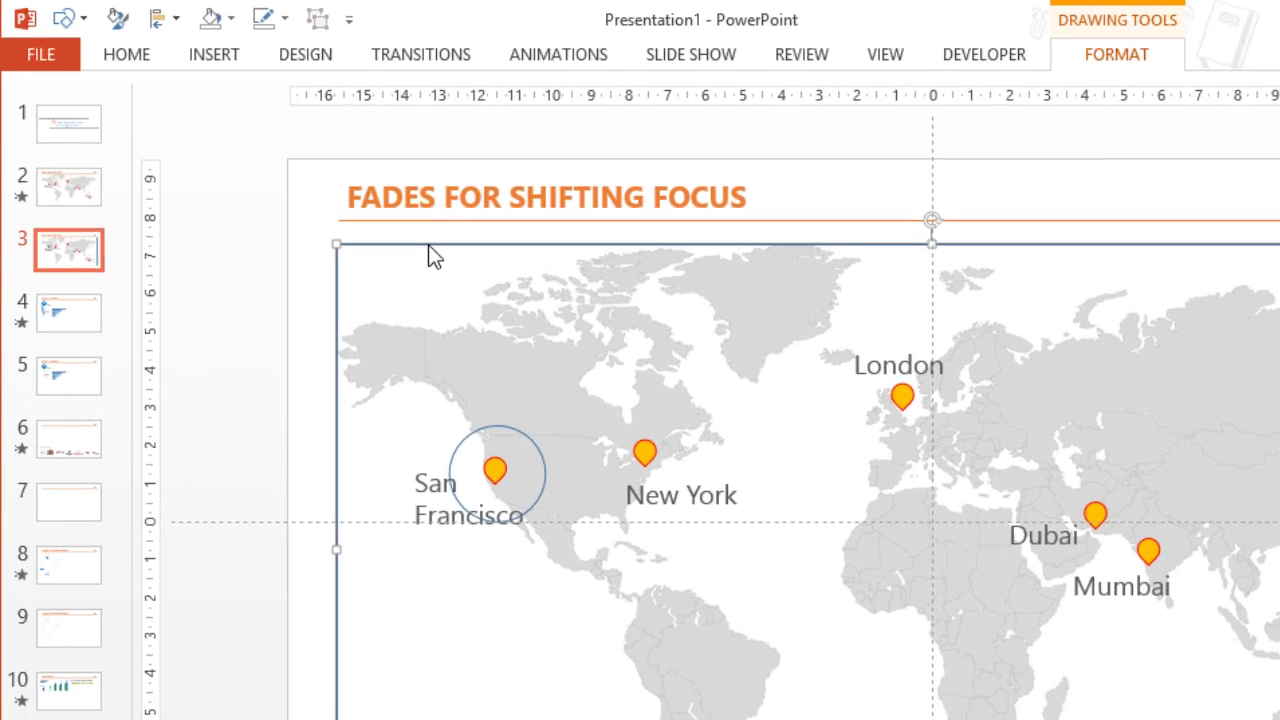
# - Give the combined shape No Outline and a White, Background 1 fill, then shift it slightly
pyautogui.rightClick(509, 299)
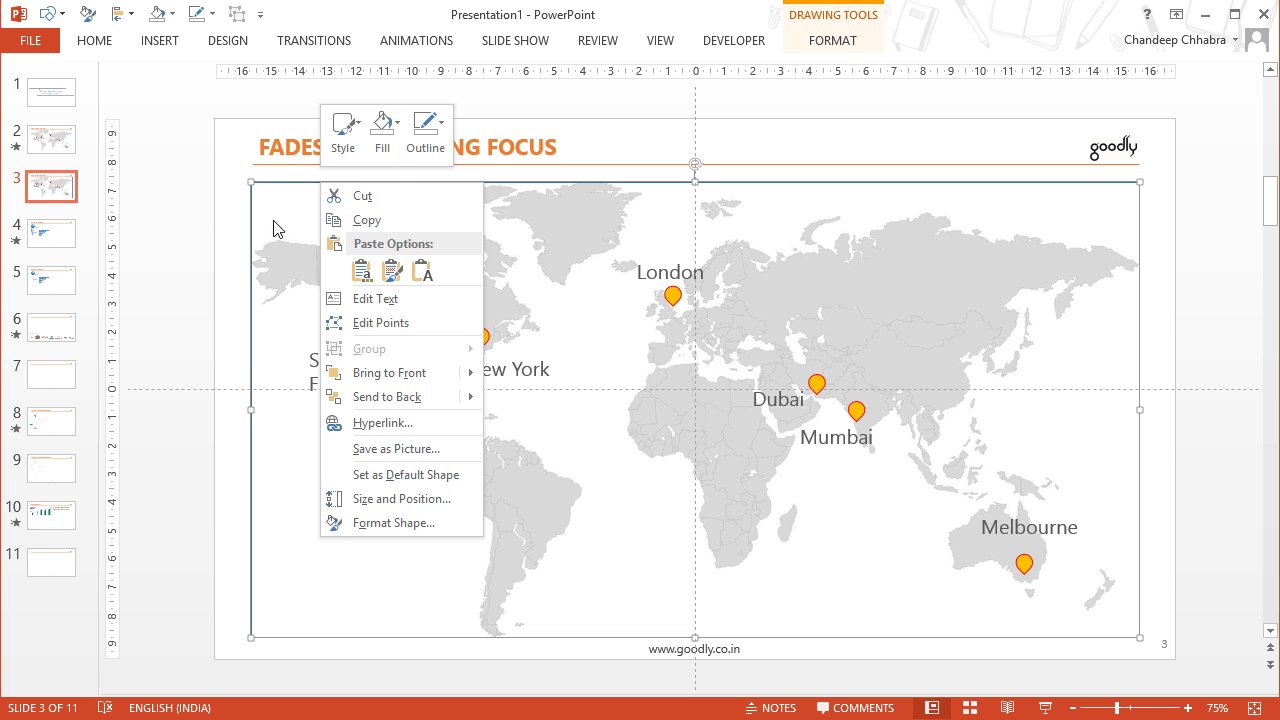
pyautogui.click(425, 125)
pyautogui.click(456, 326)
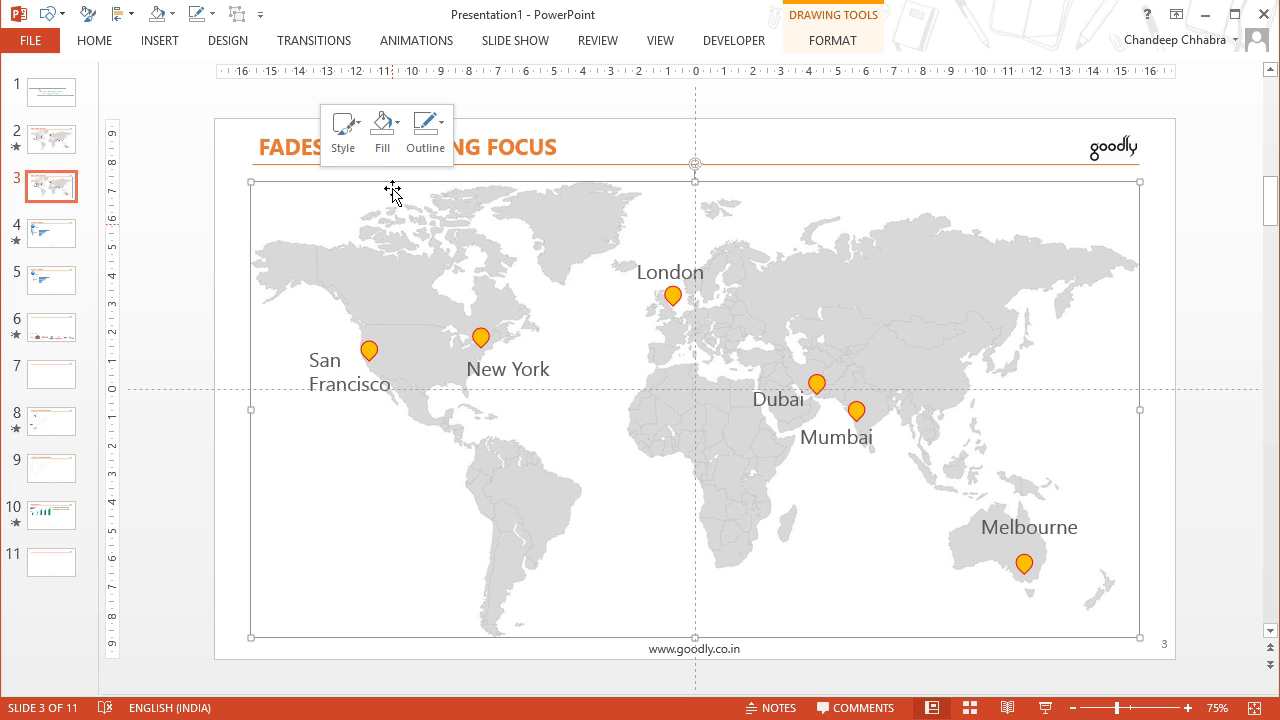
pyautogui.click(382, 128)
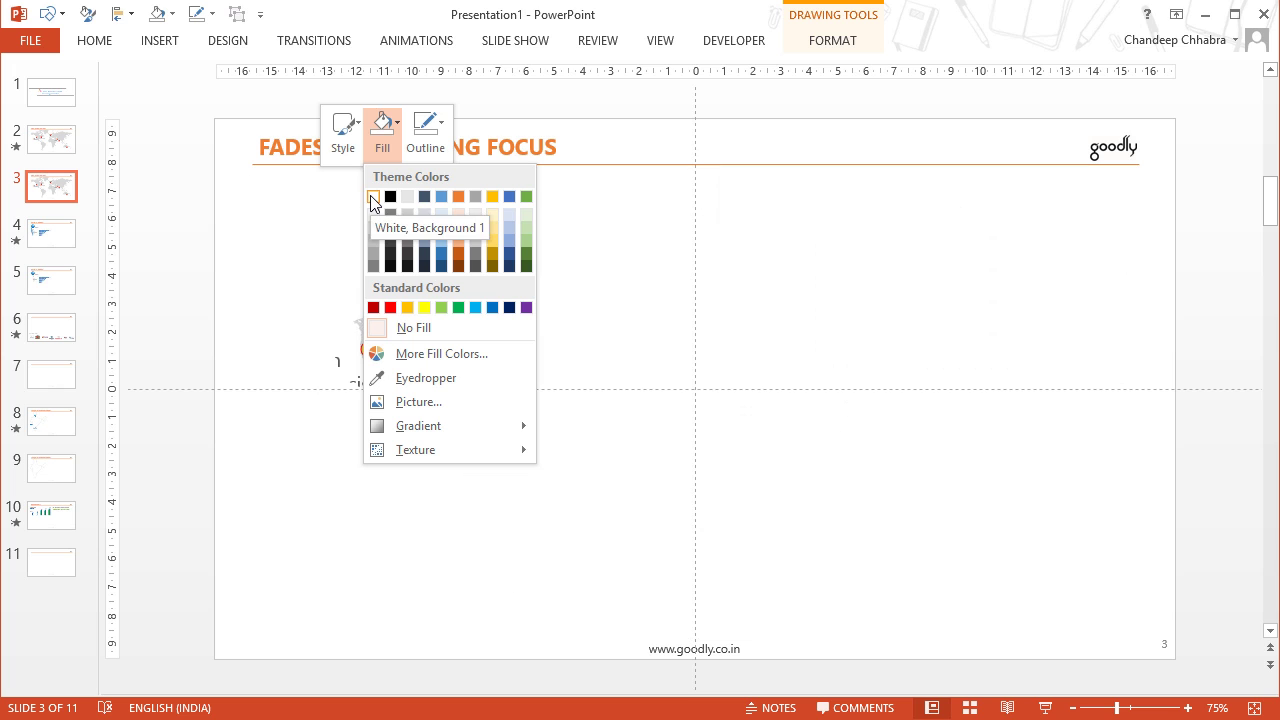
pyautogui.click(373, 200)
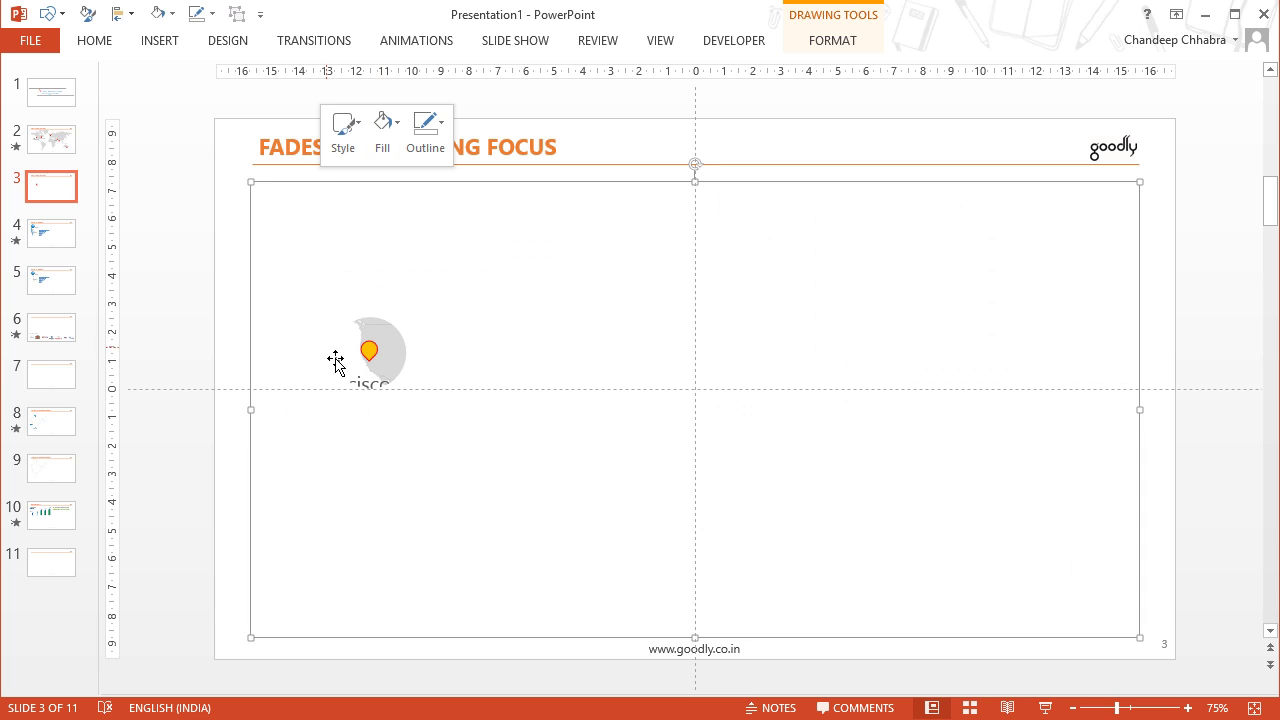
pyautogui.click(243, 277)
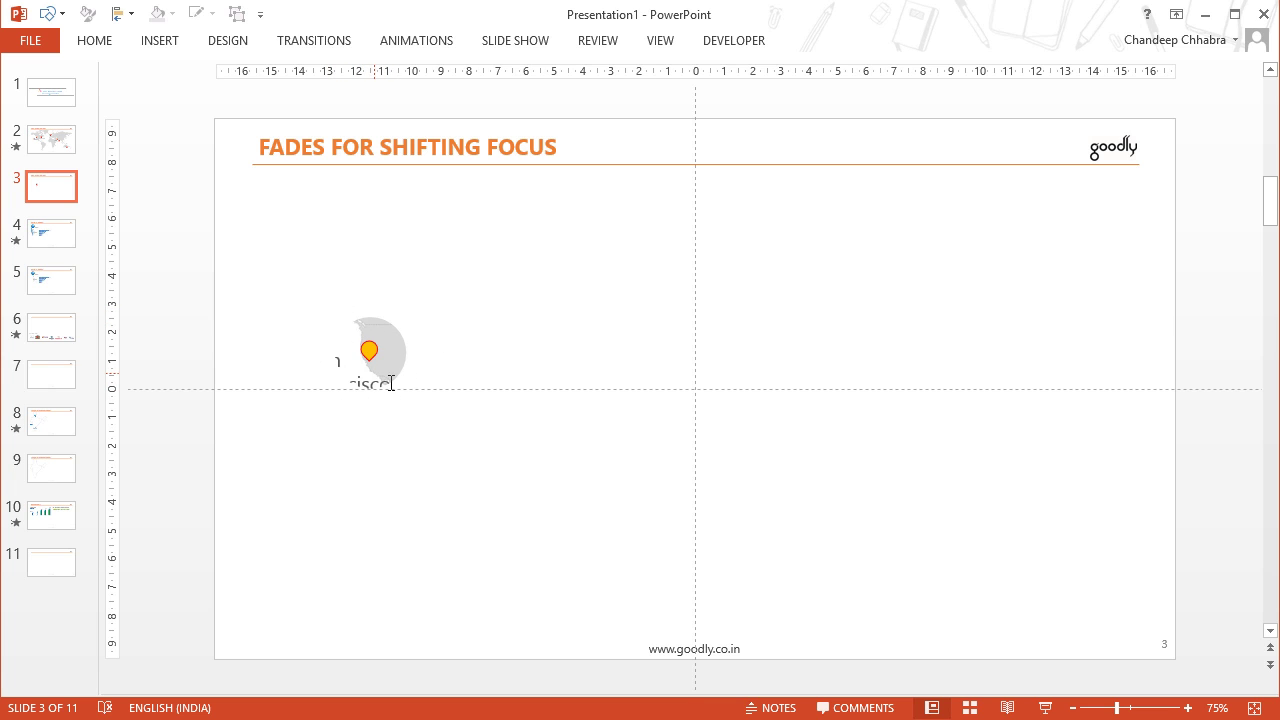
pyautogui.click(456, 323)
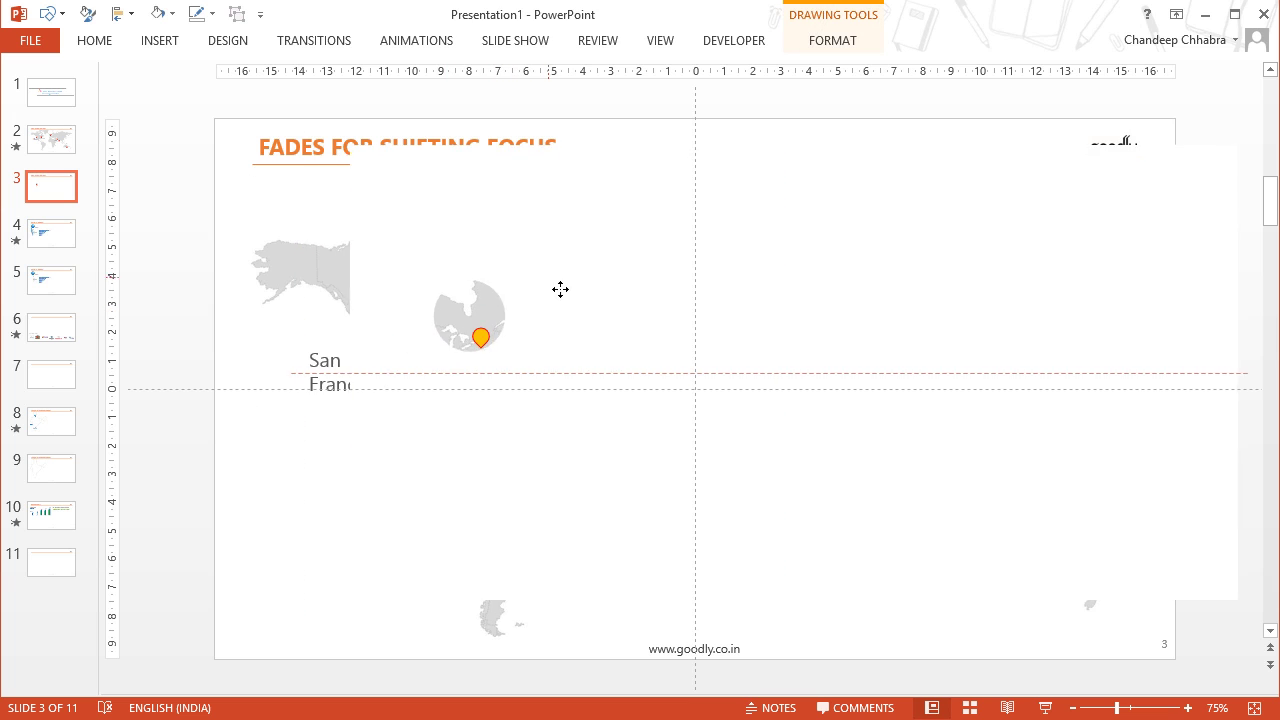
pyautogui.moveTo(679, 251); pyautogui.dragTo(654, 340)
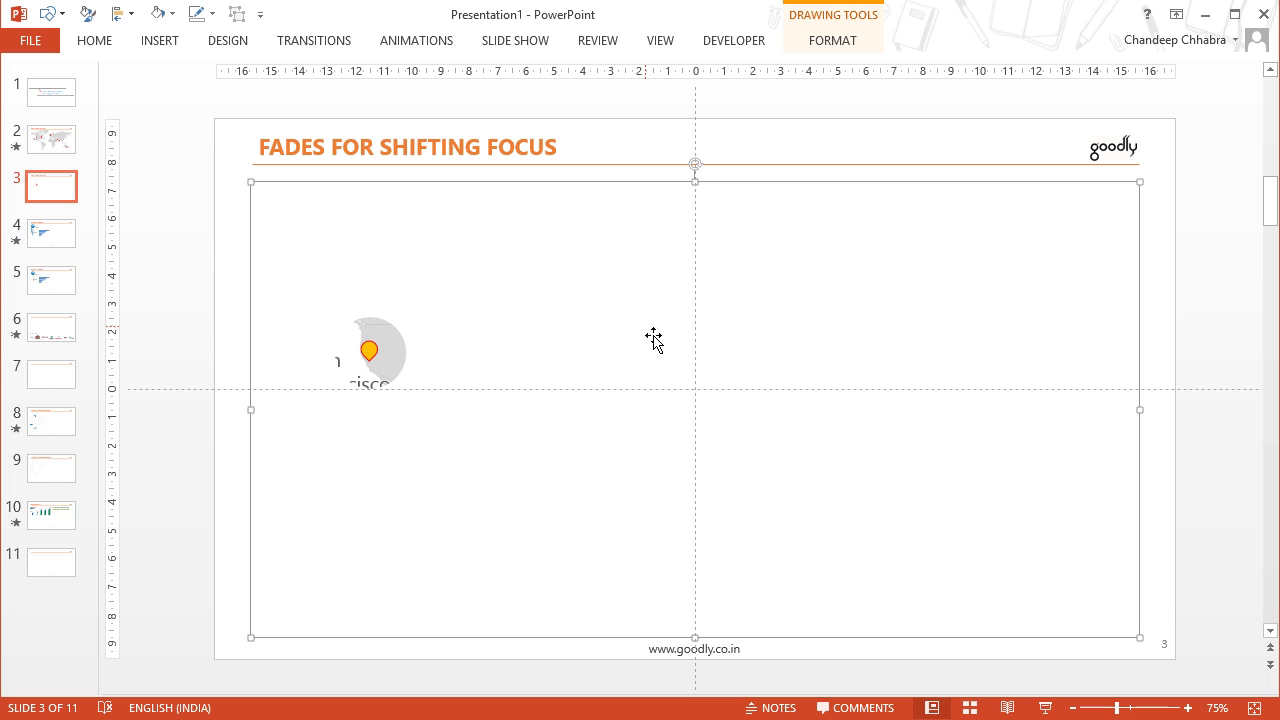
pyautogui.click(176, 325)
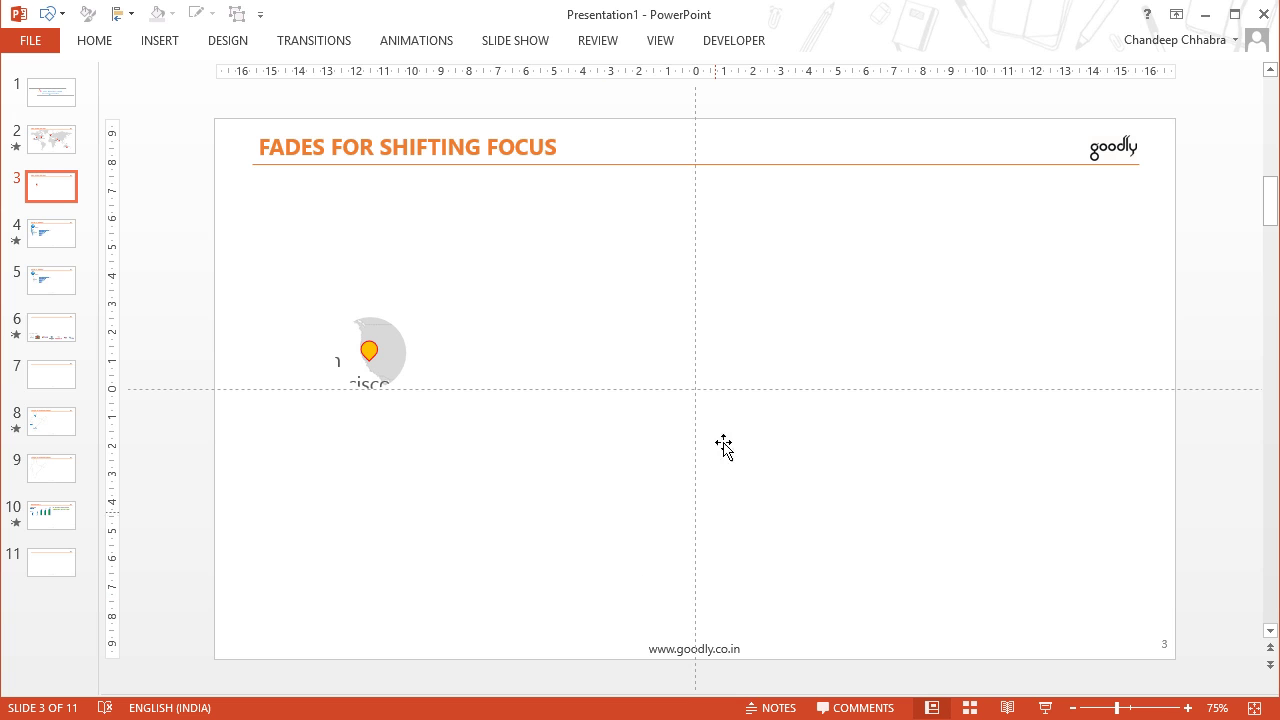
# - Set the white overlay's fill transparency to 20% in the Format Shape pane
pyautogui.click(668, 319)
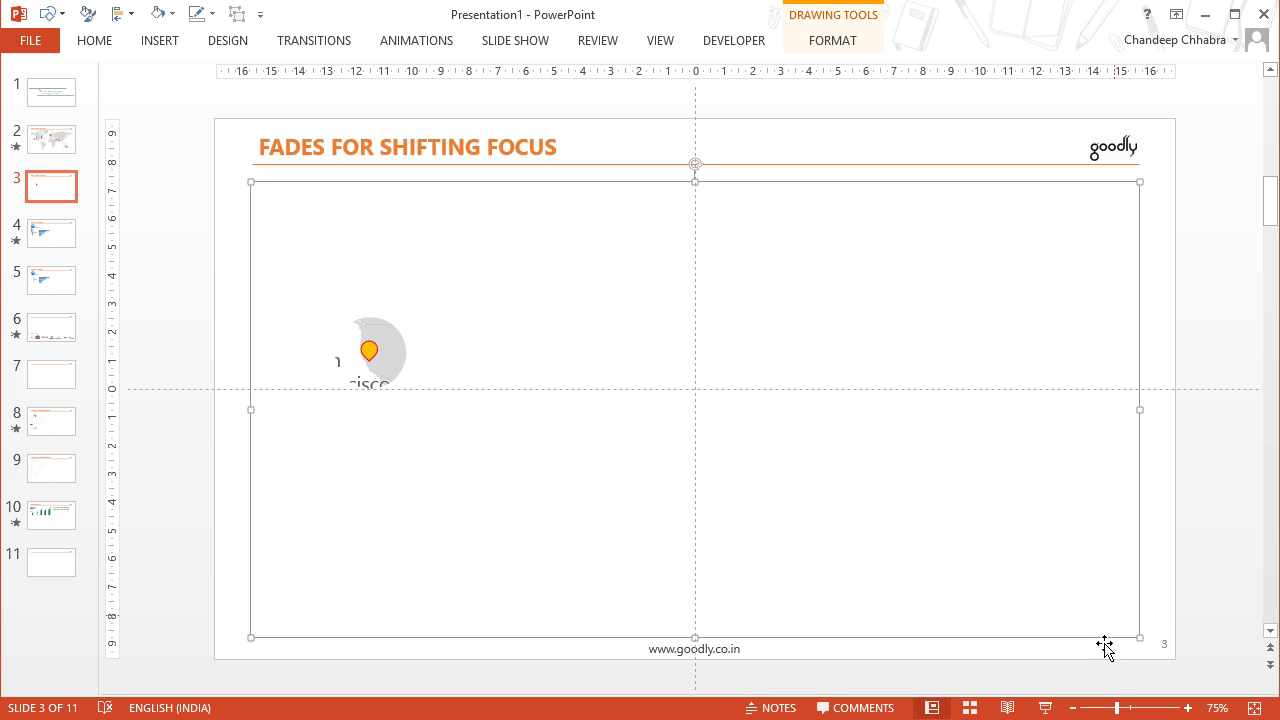
pyautogui.rightClick(637, 230)
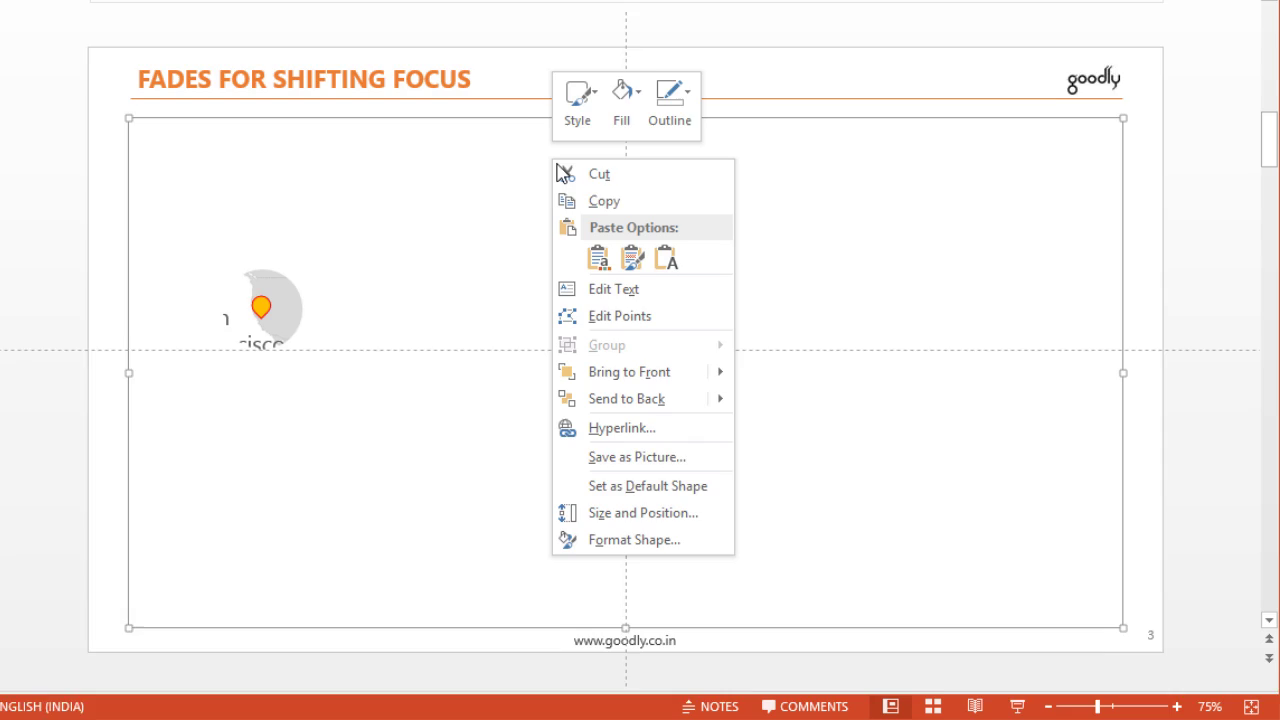
pyautogui.click(700, 555)
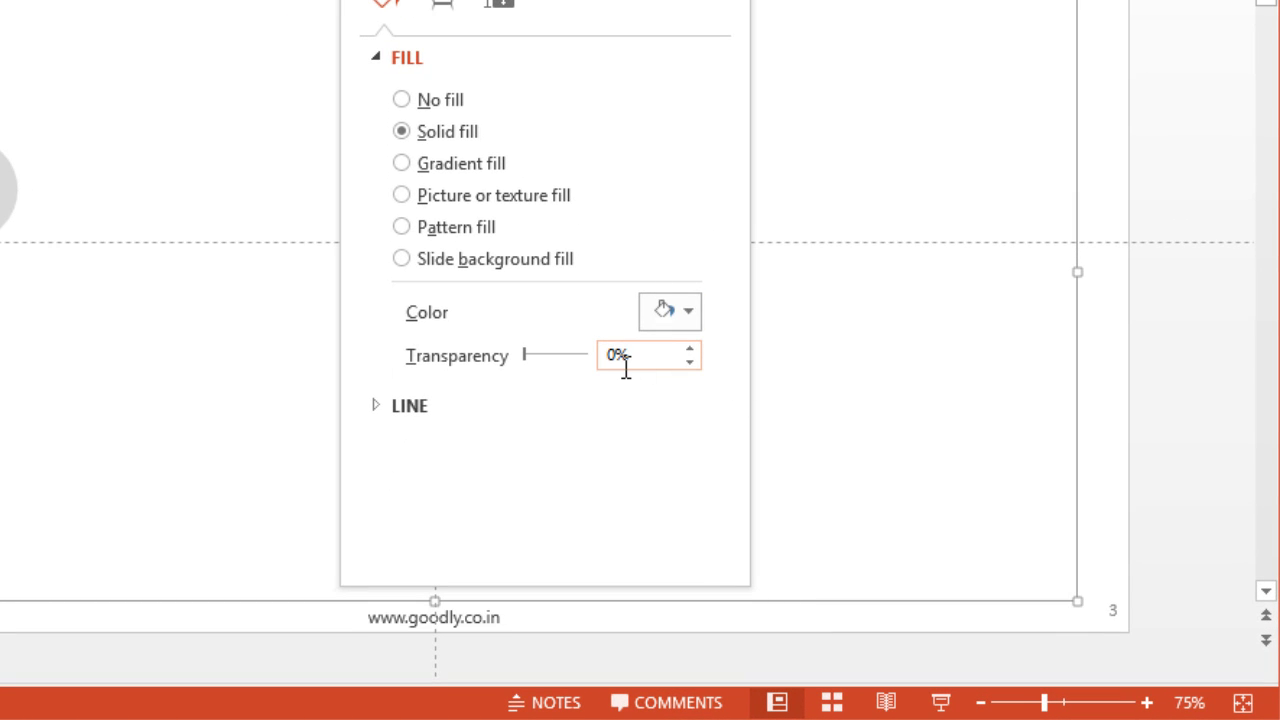
pyautogui.click(609, 357)
pyautogui.write('2')
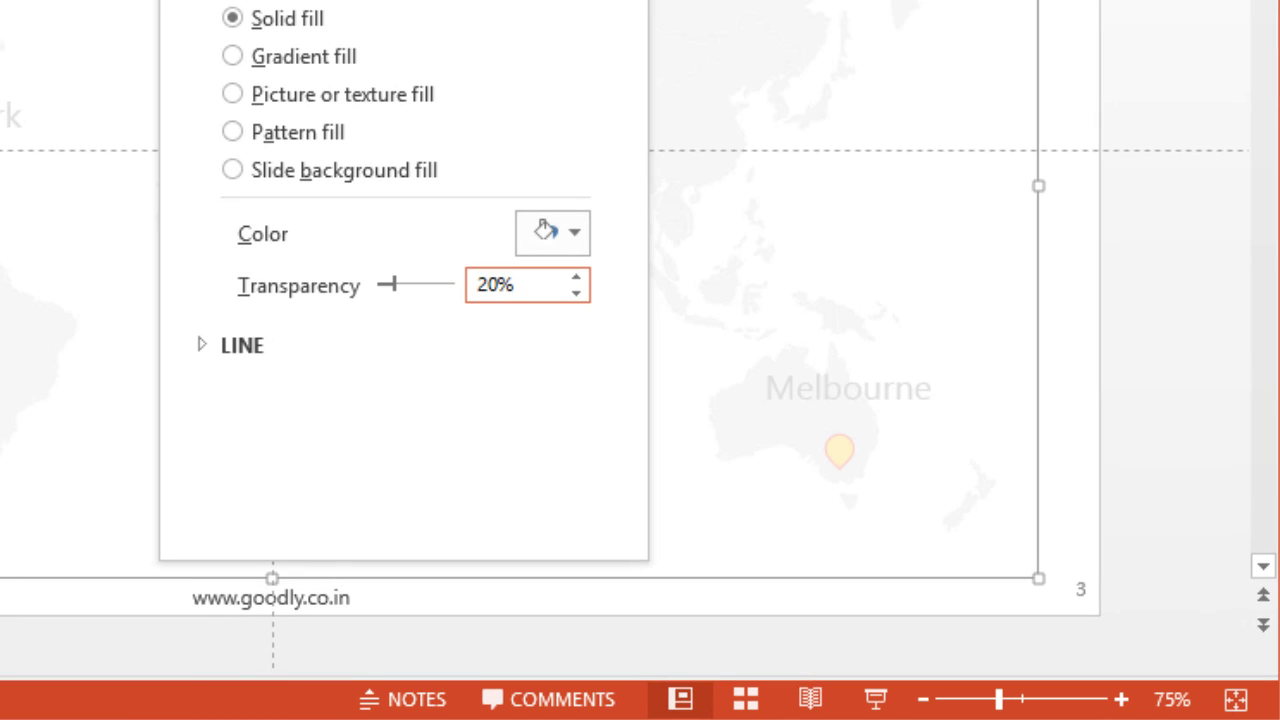
pyautogui.click(897, 149)
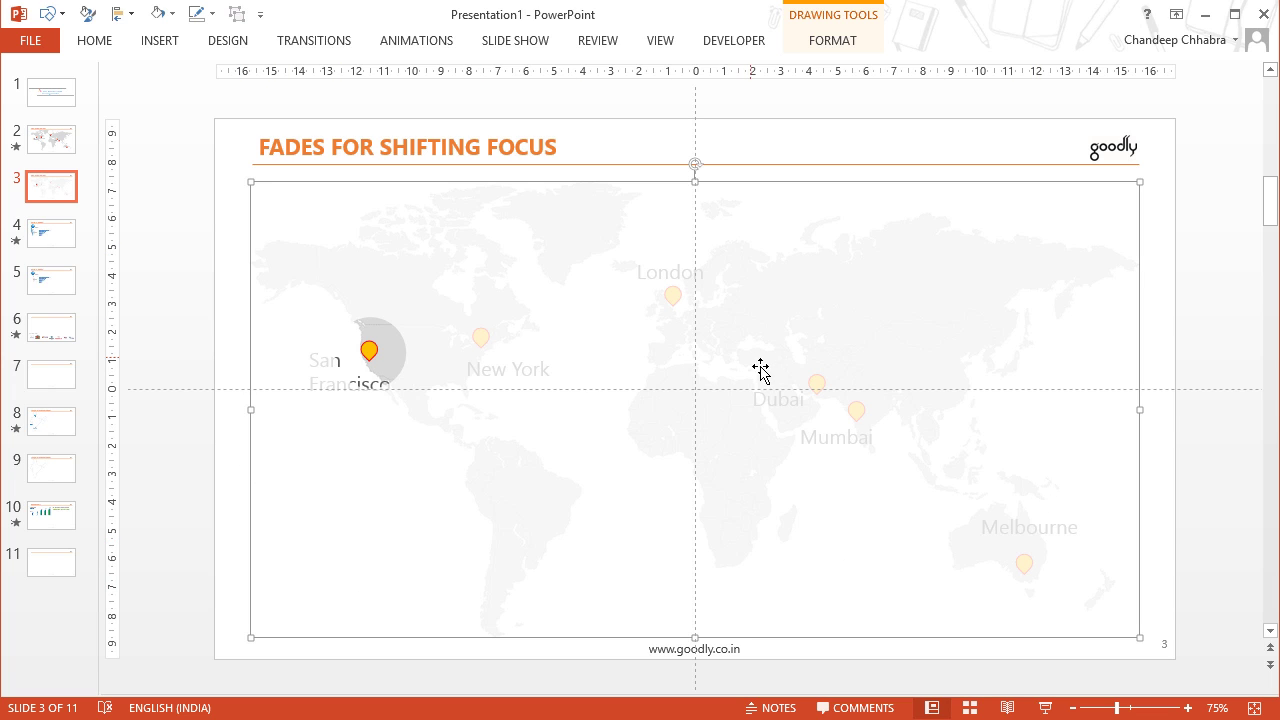
pyautogui.click(1221, 330)
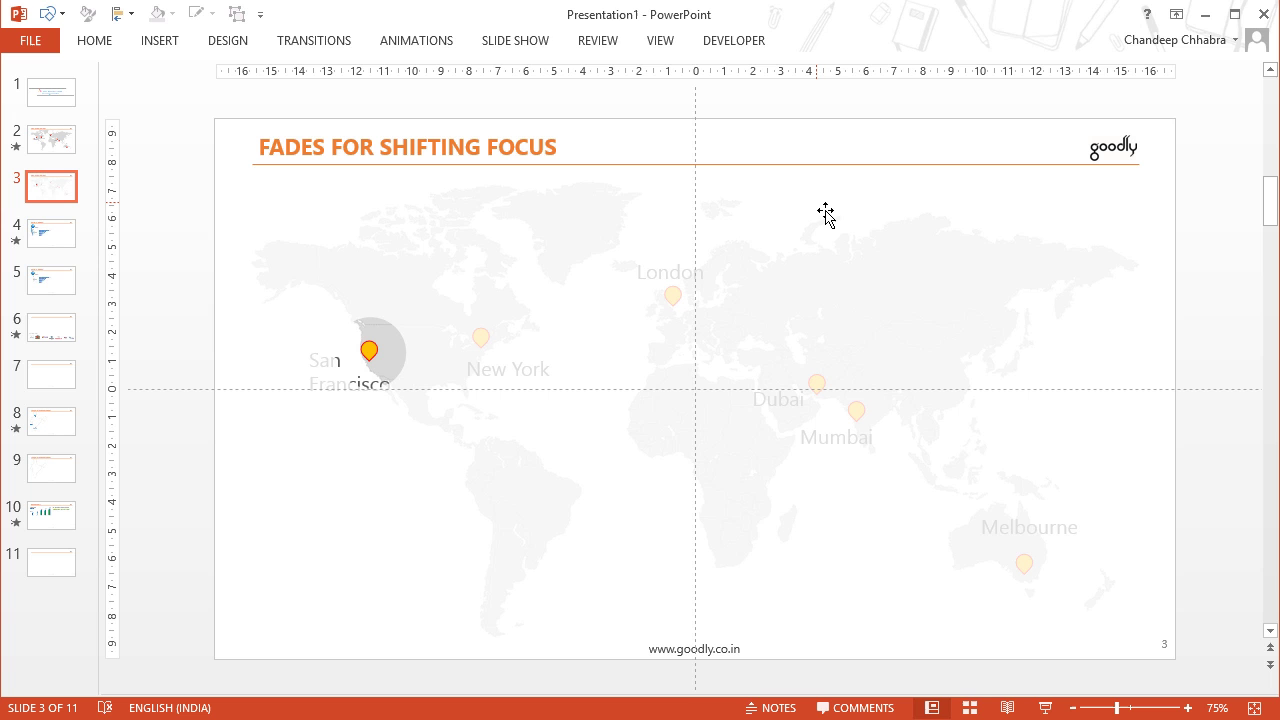
# - Drag the overlay below the map and select the New York, London, Dubai, Mumbai and Melbourne labels
pyautogui.moveTo(827, 207); pyautogui.dragTo(835, 640)
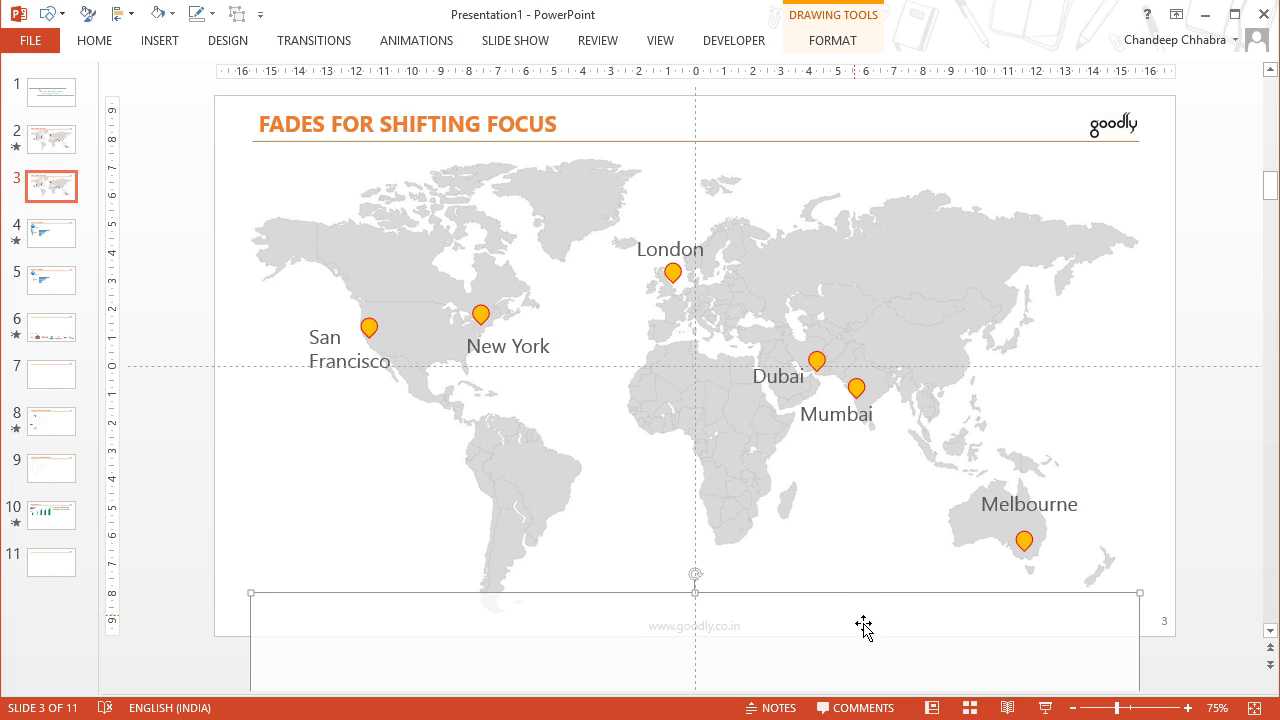
pyautogui.click(526, 355)
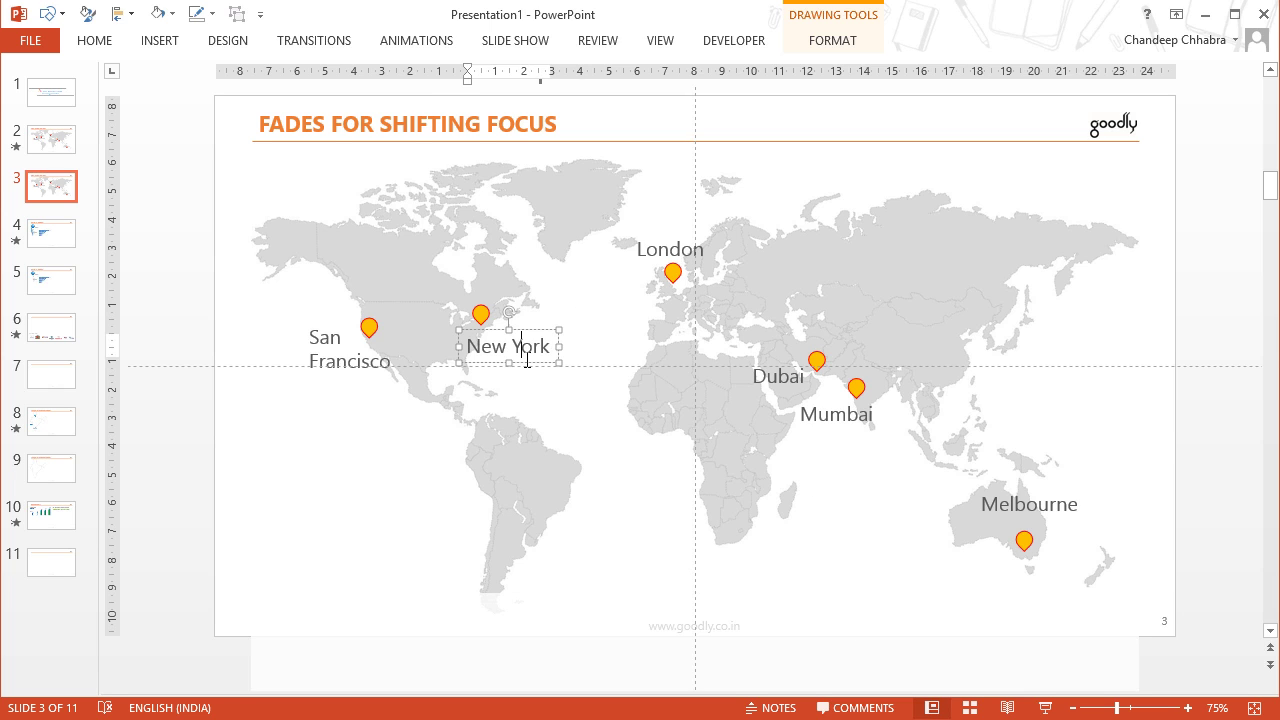
pyautogui.click(648, 260)
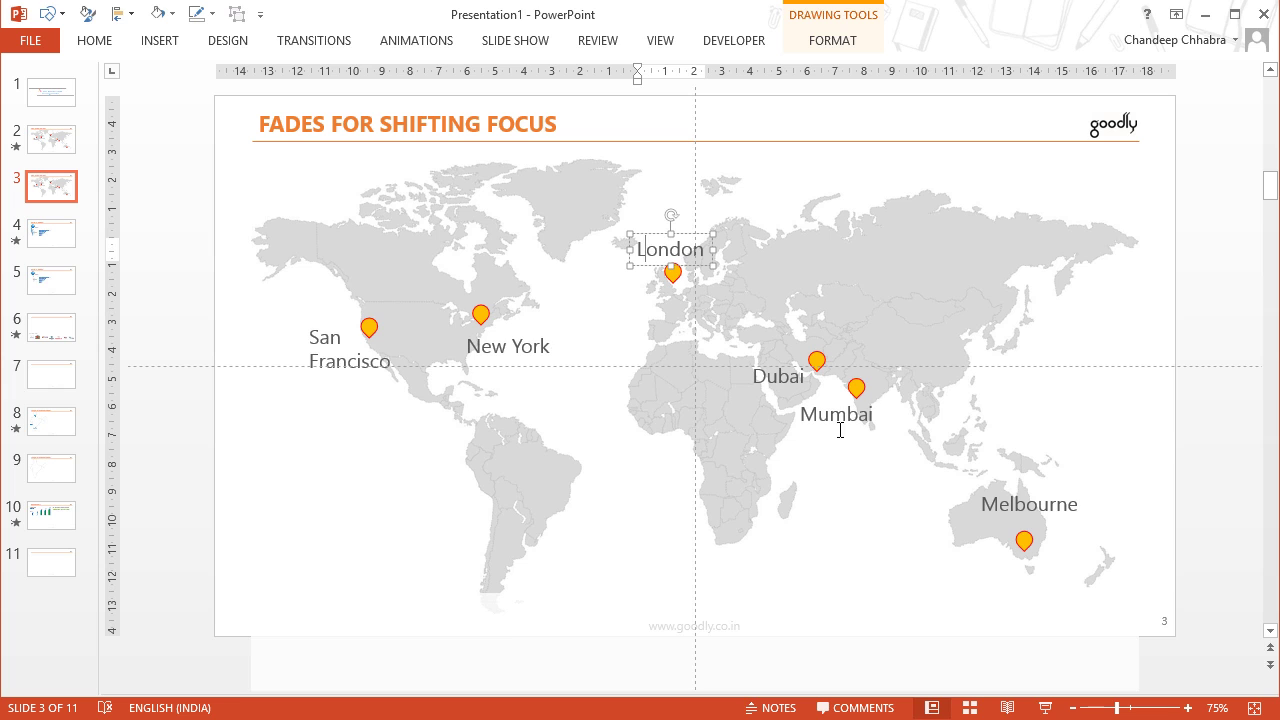
pyautogui.keyDown('shift'); pyautogui.click(552, 358); pyautogui.keyUp('shift')
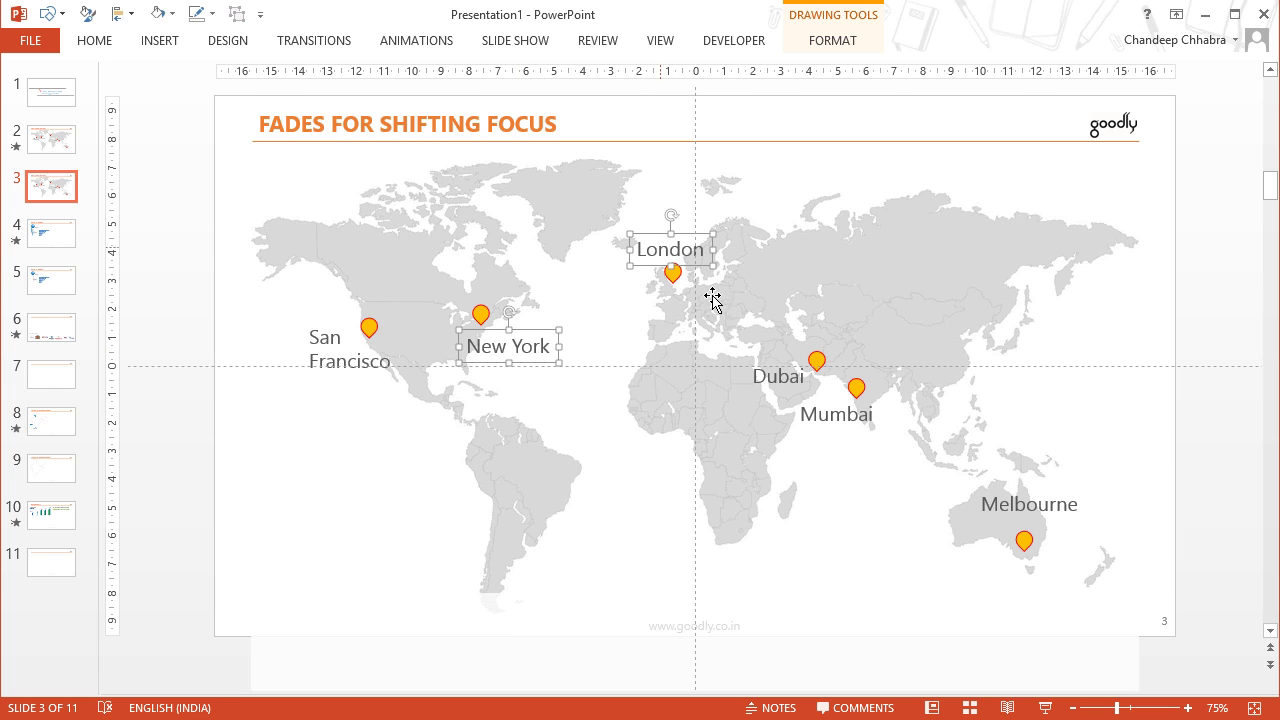
pyautogui.keyDown('shift'); pyautogui.click(765, 377); pyautogui.keyUp('shift')
pyautogui.keyDown('shift'); pyautogui.click(868, 424); pyautogui.keyUp('shift')
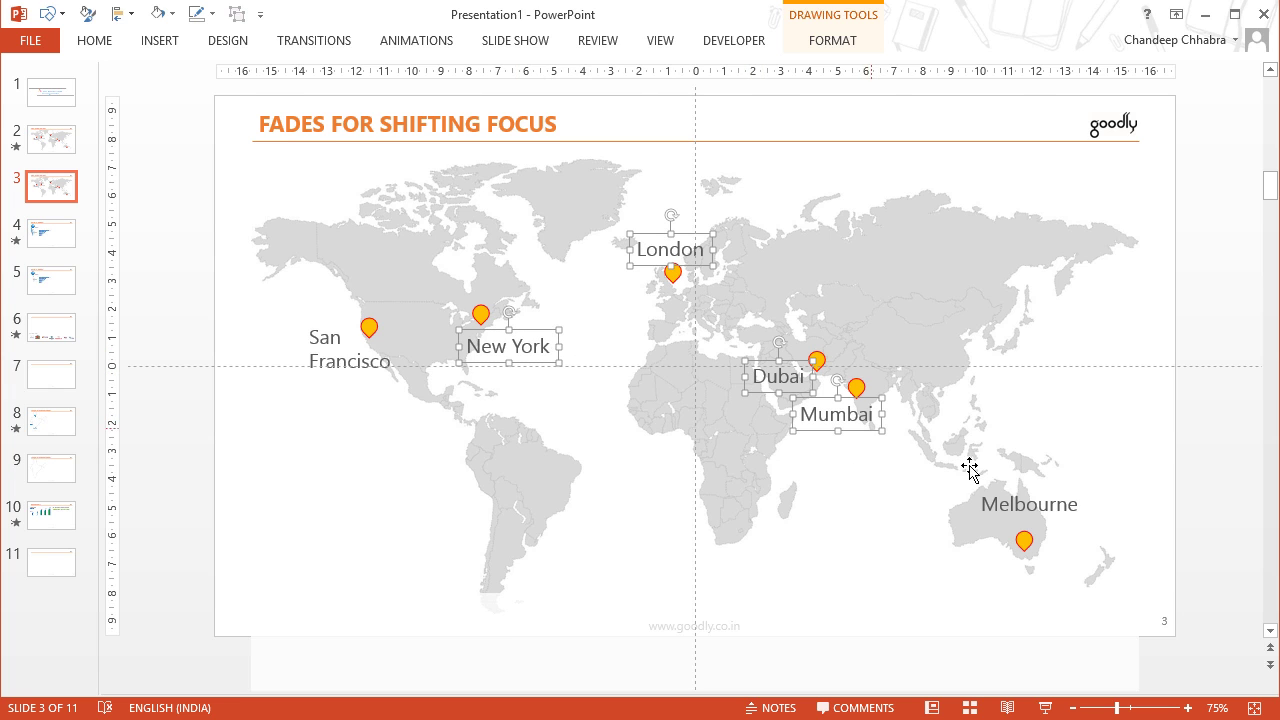
pyautogui.keyDown('shift'); pyautogui.click(1038, 513); pyautogui.keyUp('shift')
pyautogui.click(402, 46)
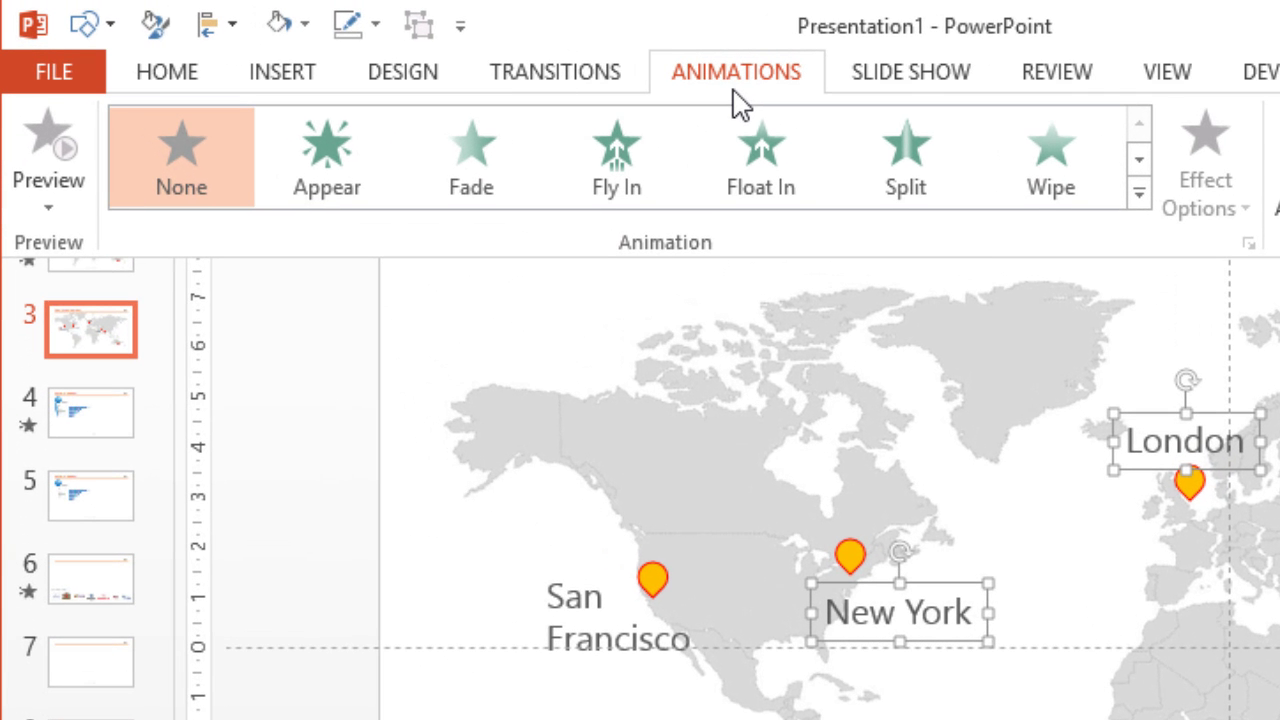
# - Apply the Fade exit animation to the five selected city labels
pyautogui.click(1139, 194)
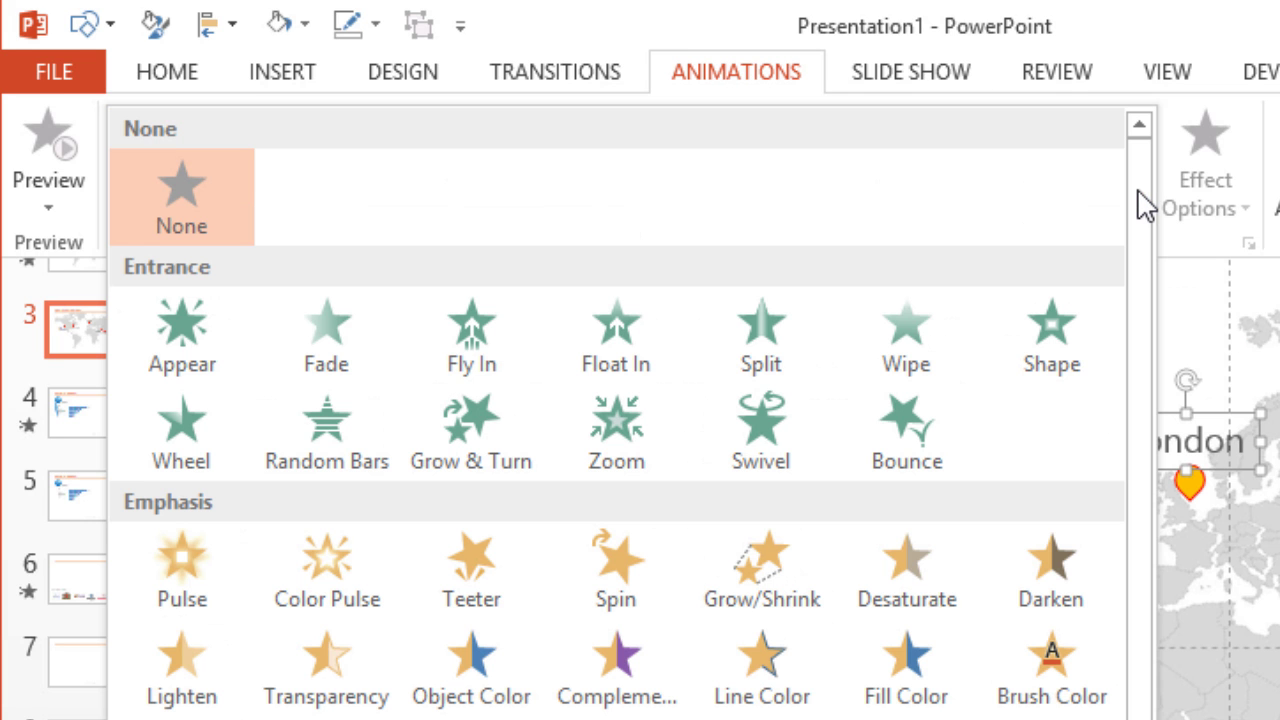
pyautogui.moveTo(1138, 190); pyautogui.dragTo(1151, 243)
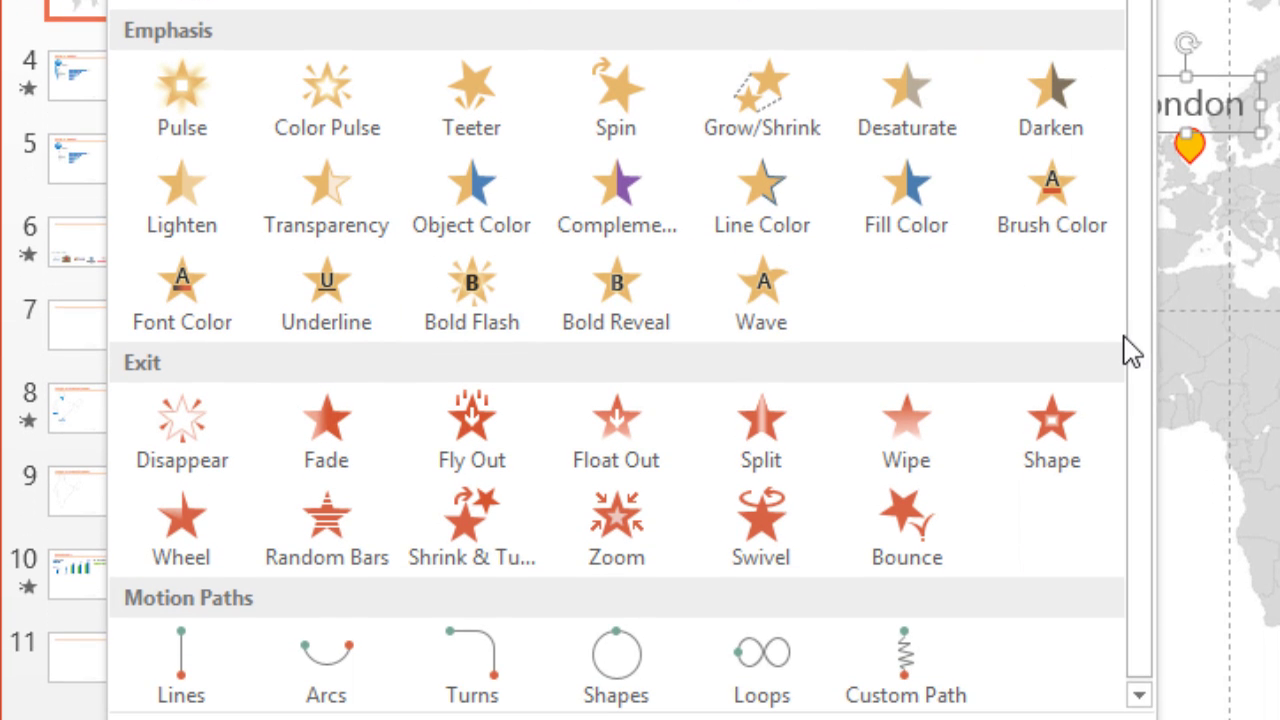
pyautogui.scroll(1, 1137, 343)
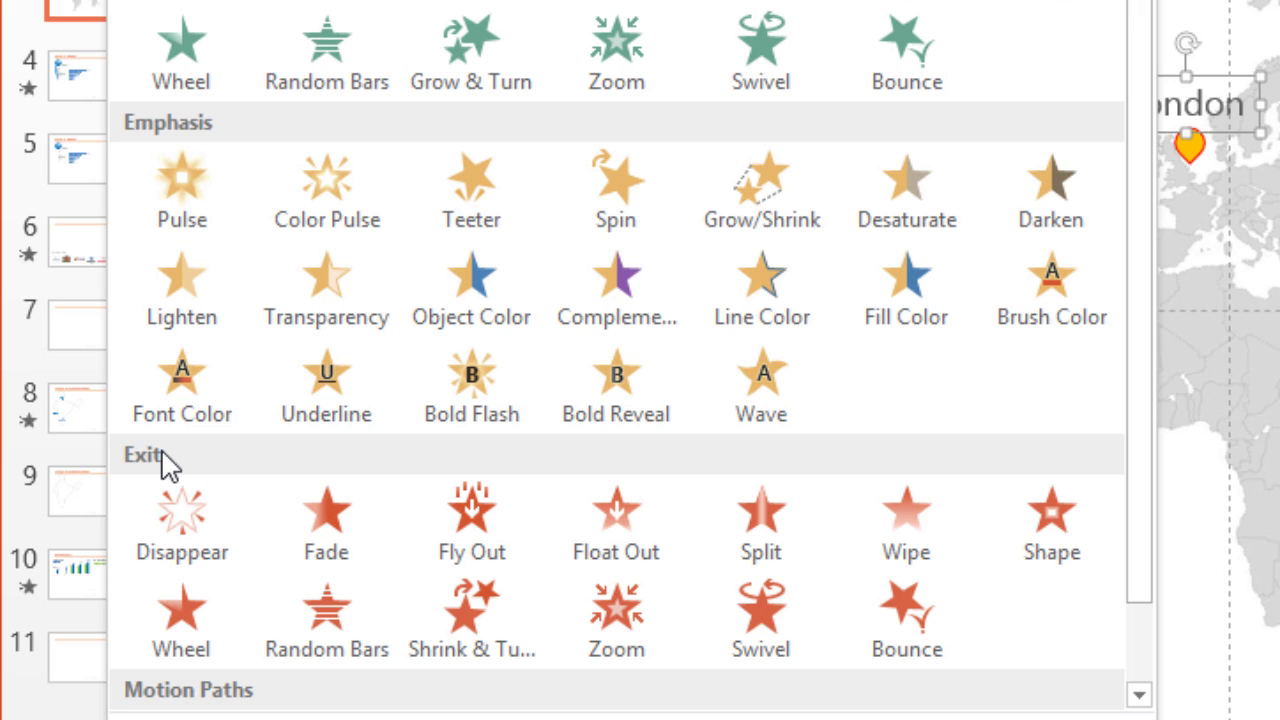
pyautogui.click(313, 519)
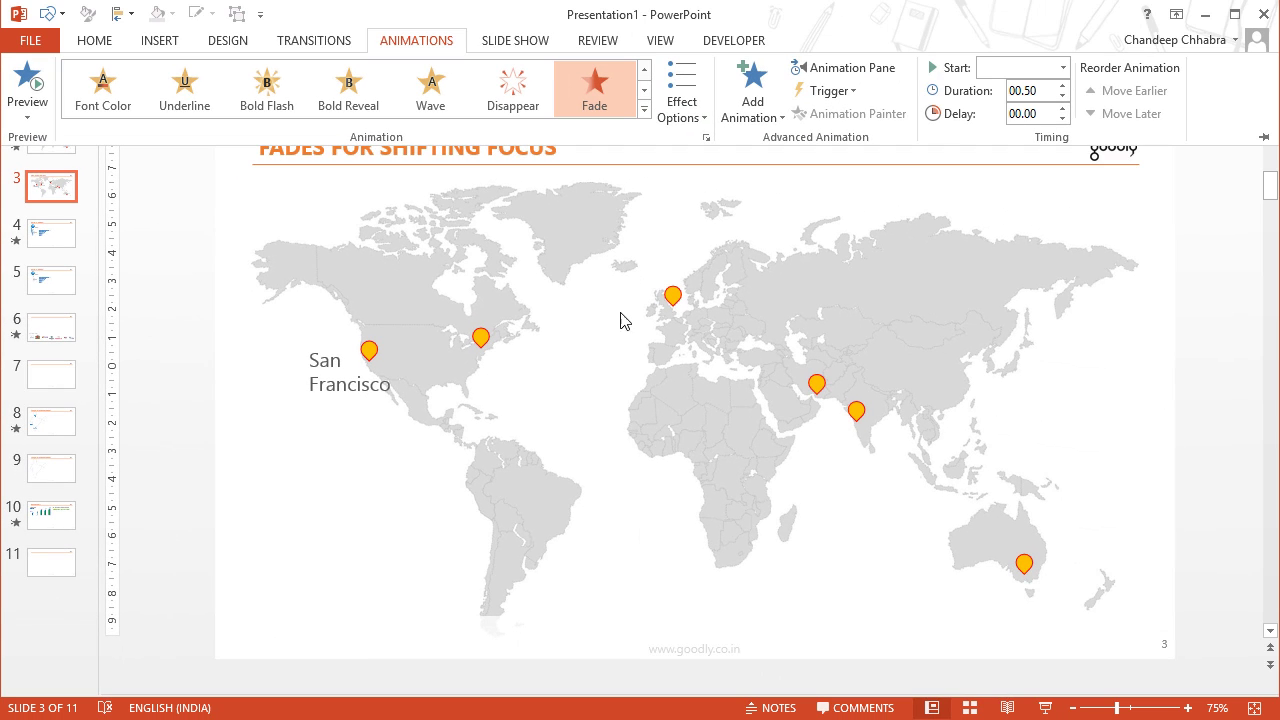
pyautogui.scroll(-1, 1055, 565)
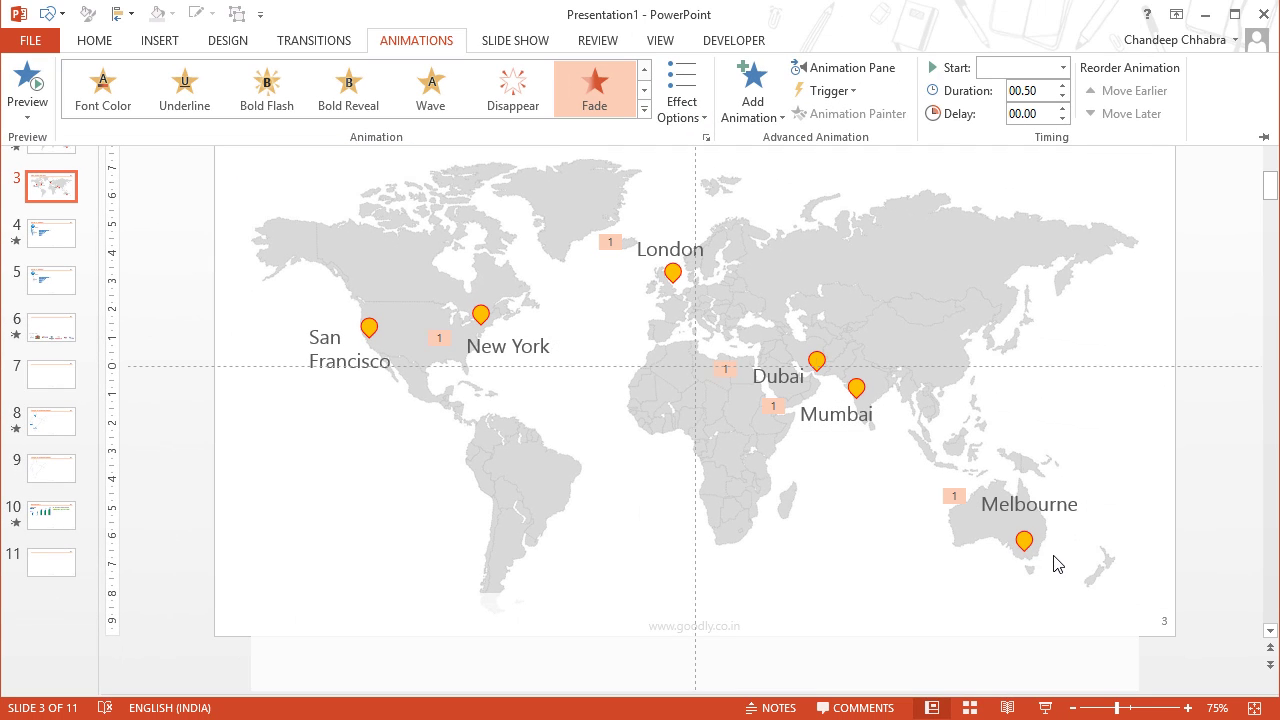
# - Select the New York, London, Dubai, Mumbai and Melbourne pins and apply a Grow/Shrink emphasis
pyautogui.hotkey('ctrl', 'F1')
pyautogui.click(482, 316)
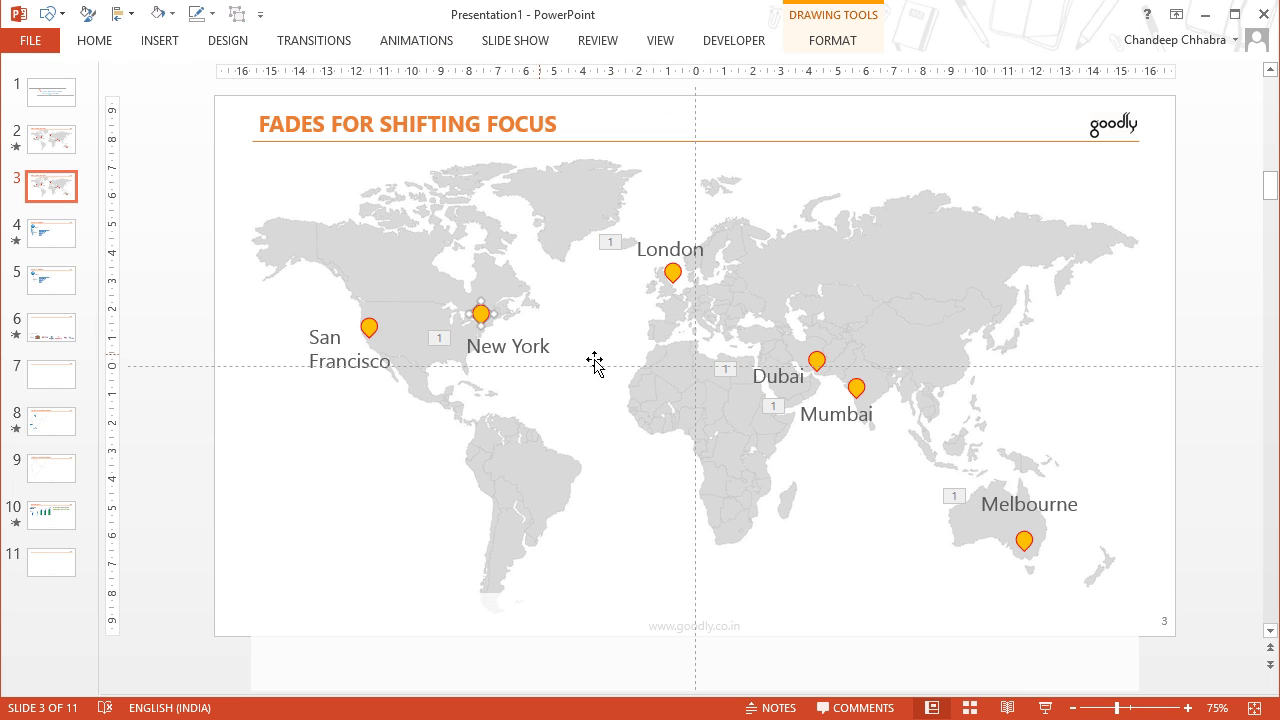
pyautogui.keyDown('shift'); pyautogui.click(673, 272); pyautogui.keyUp('shift')
pyautogui.keyDown('shift'); pyautogui.click(818, 361); pyautogui.keyUp('shift')
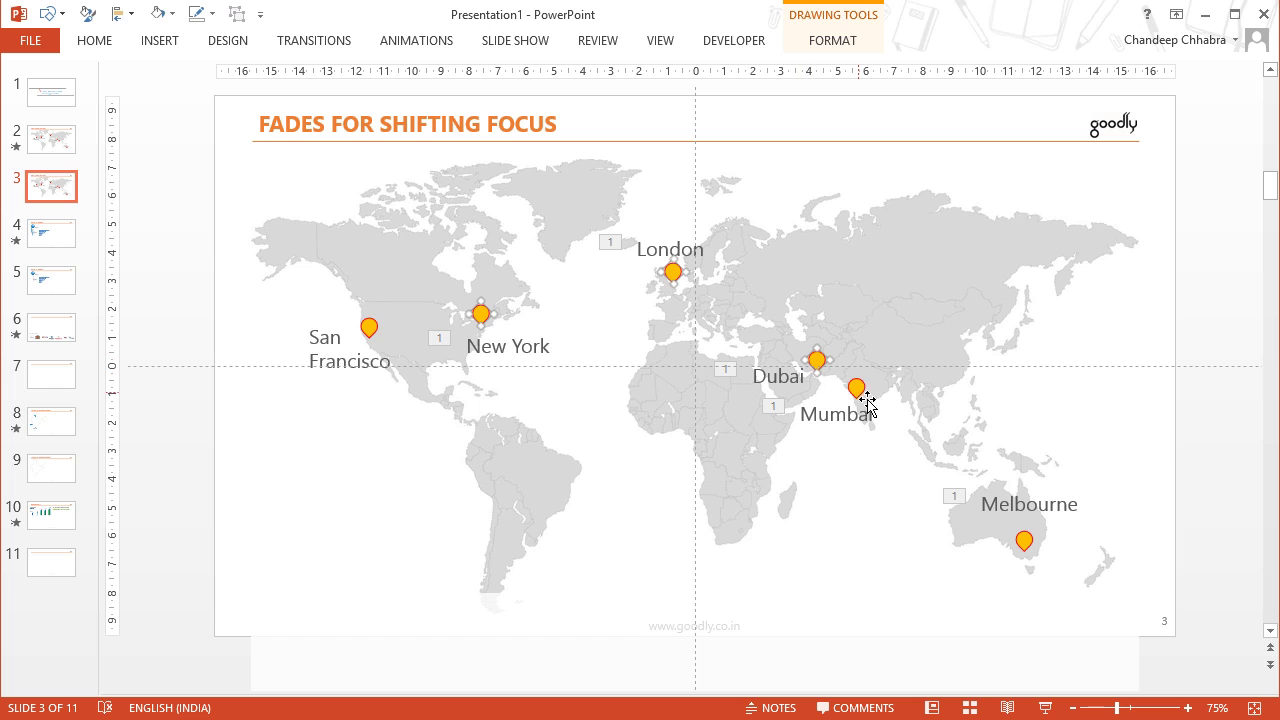
pyautogui.keyDown('shift'); pyautogui.click(864, 398); pyautogui.keyUp('shift')
pyautogui.keyDown('shift'); pyautogui.click(1030, 546); pyautogui.keyUp('shift')
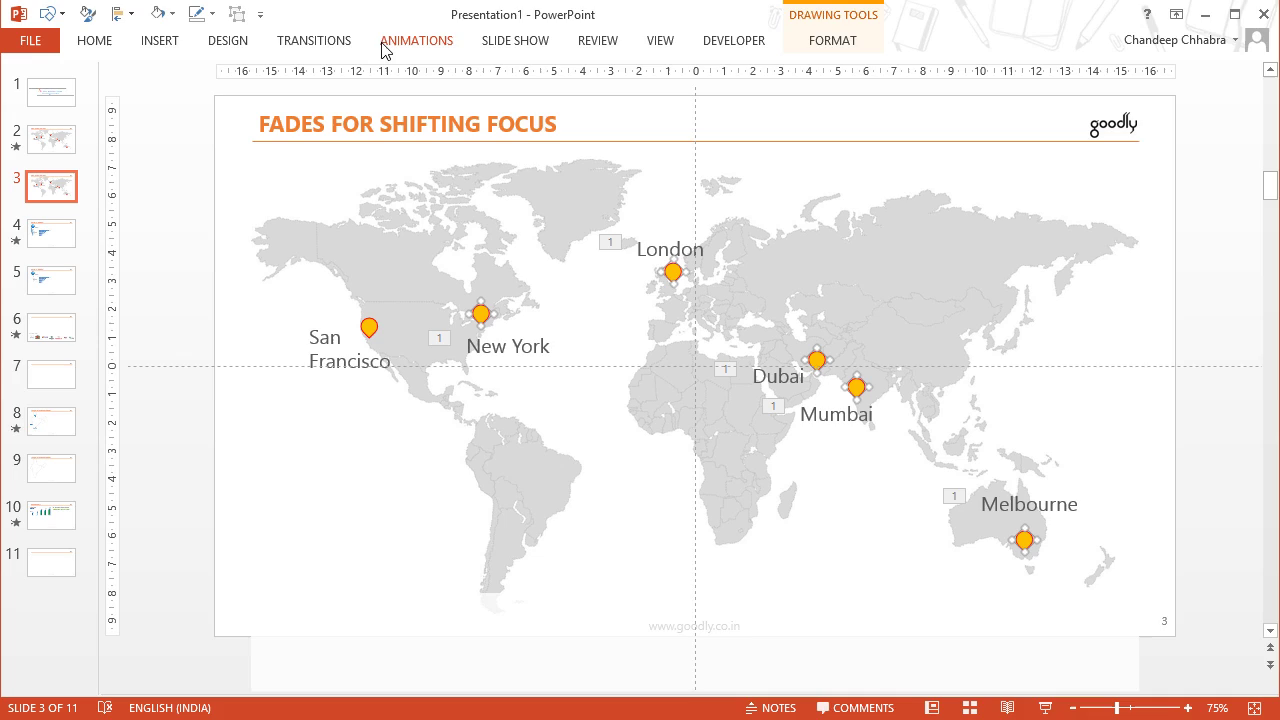
pyautogui.click(416, 41)
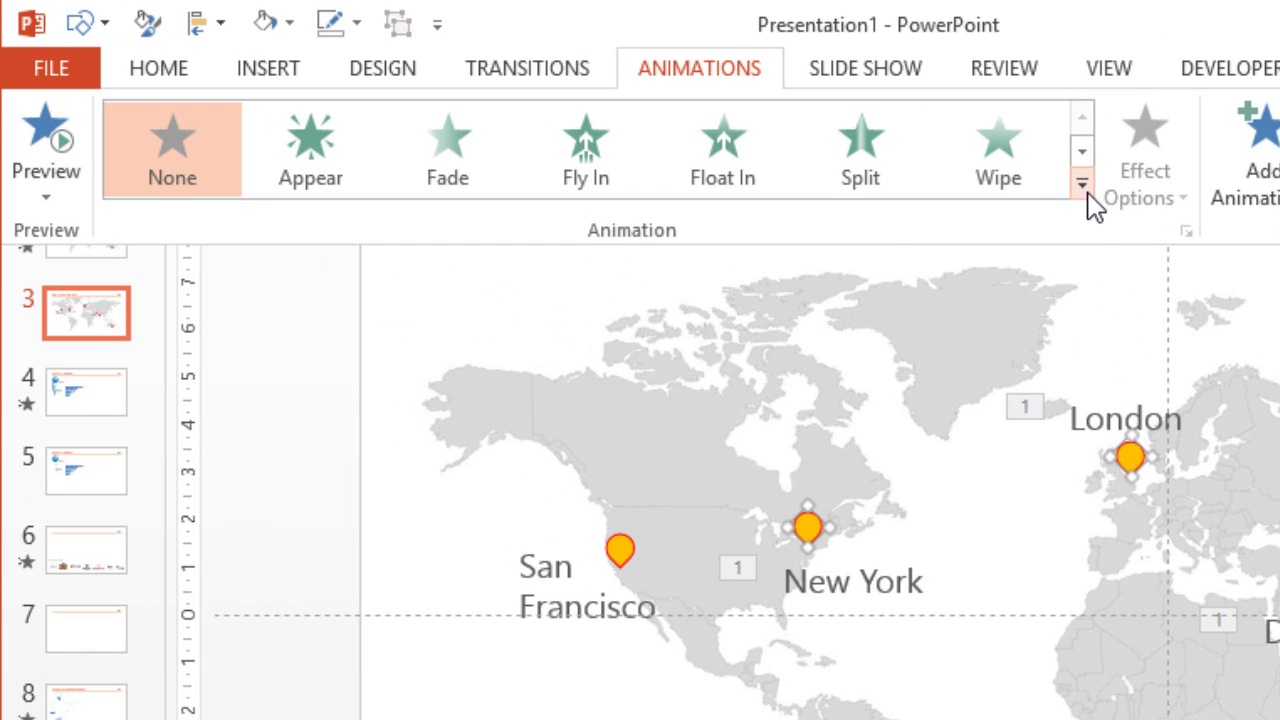
pyautogui.click(1023, 172)
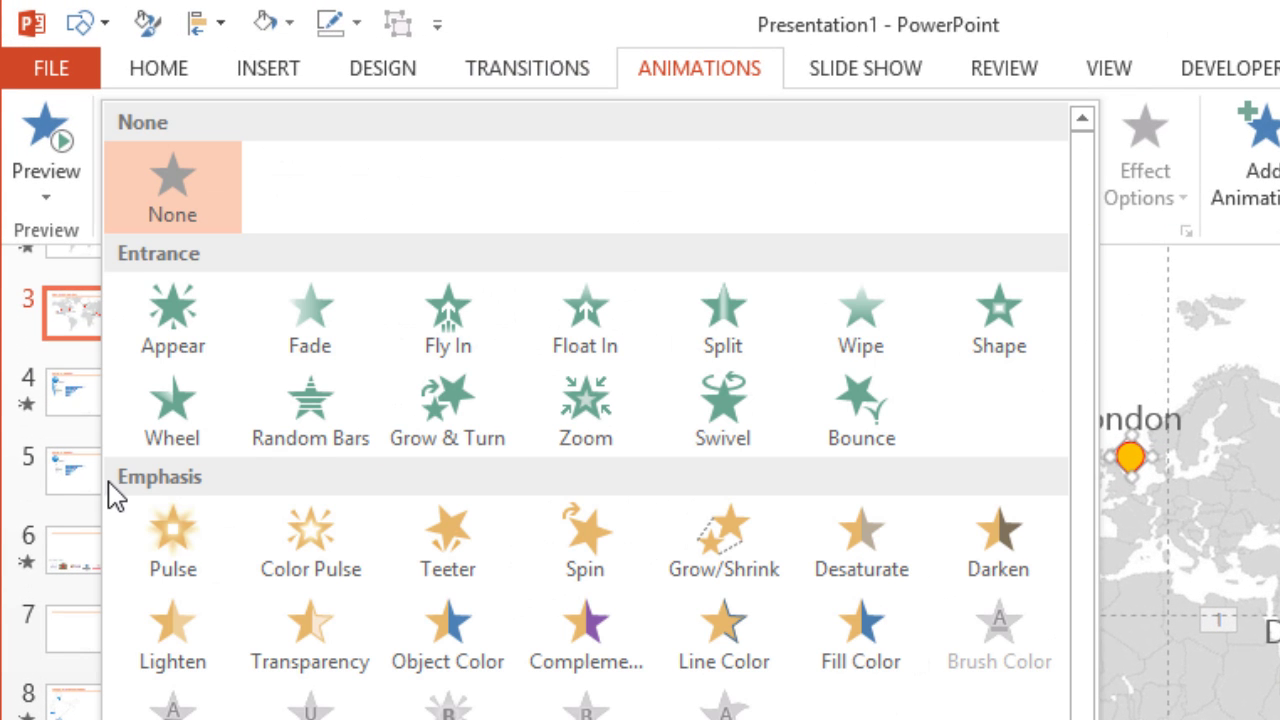
pyautogui.click(736, 566)
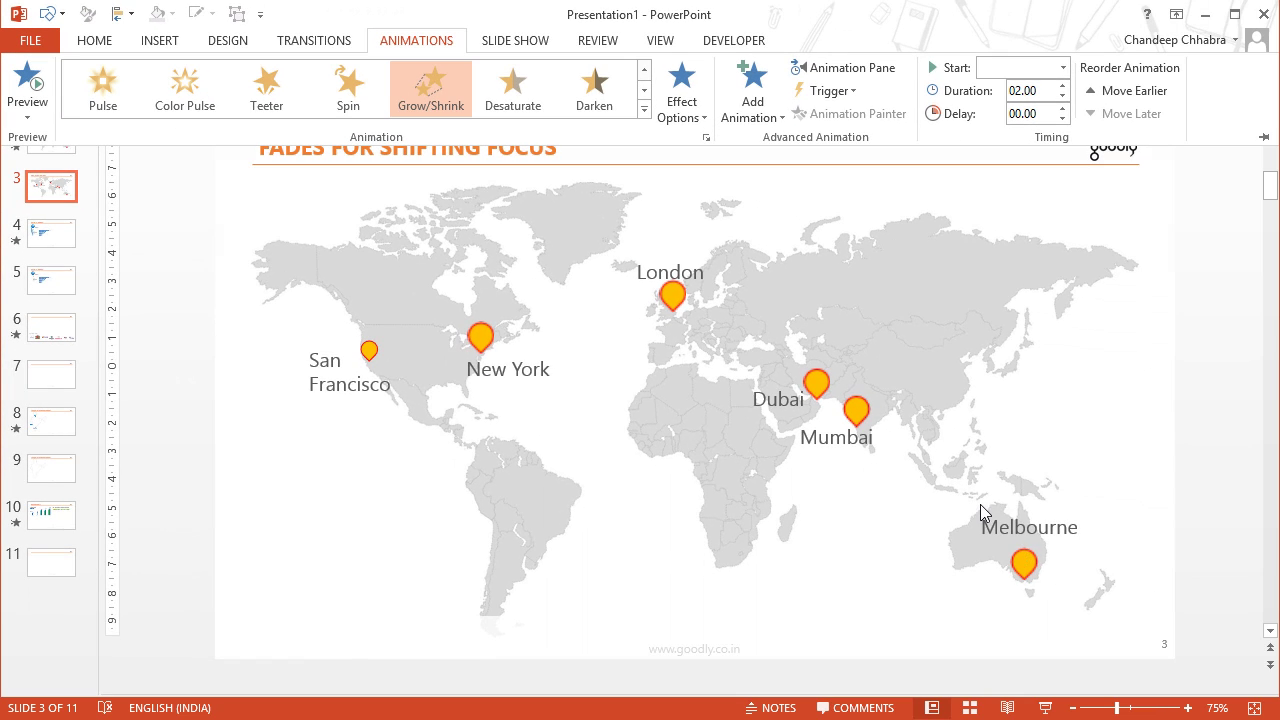
pyautogui.scroll(-1, 900, 445)
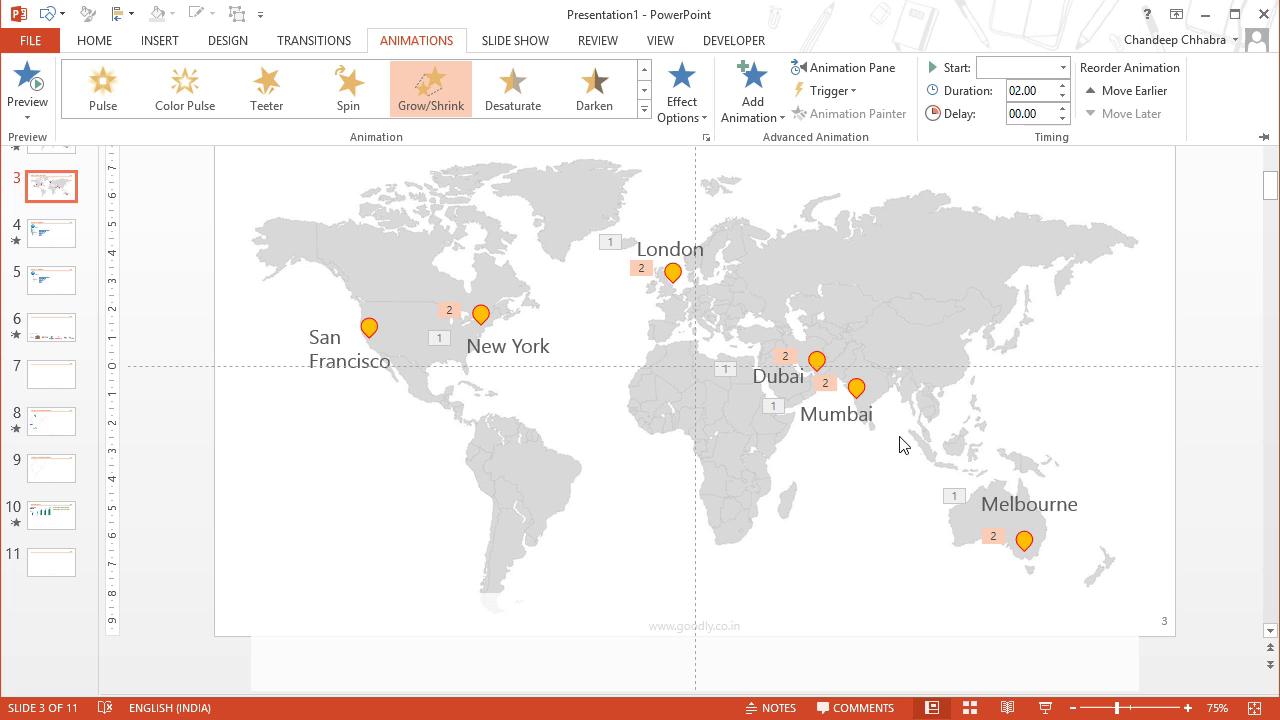
# - Set the Grow/Shrink amount to Smaller and cut the duration from 02.00 to 00.50
pyautogui.click(699, 118)
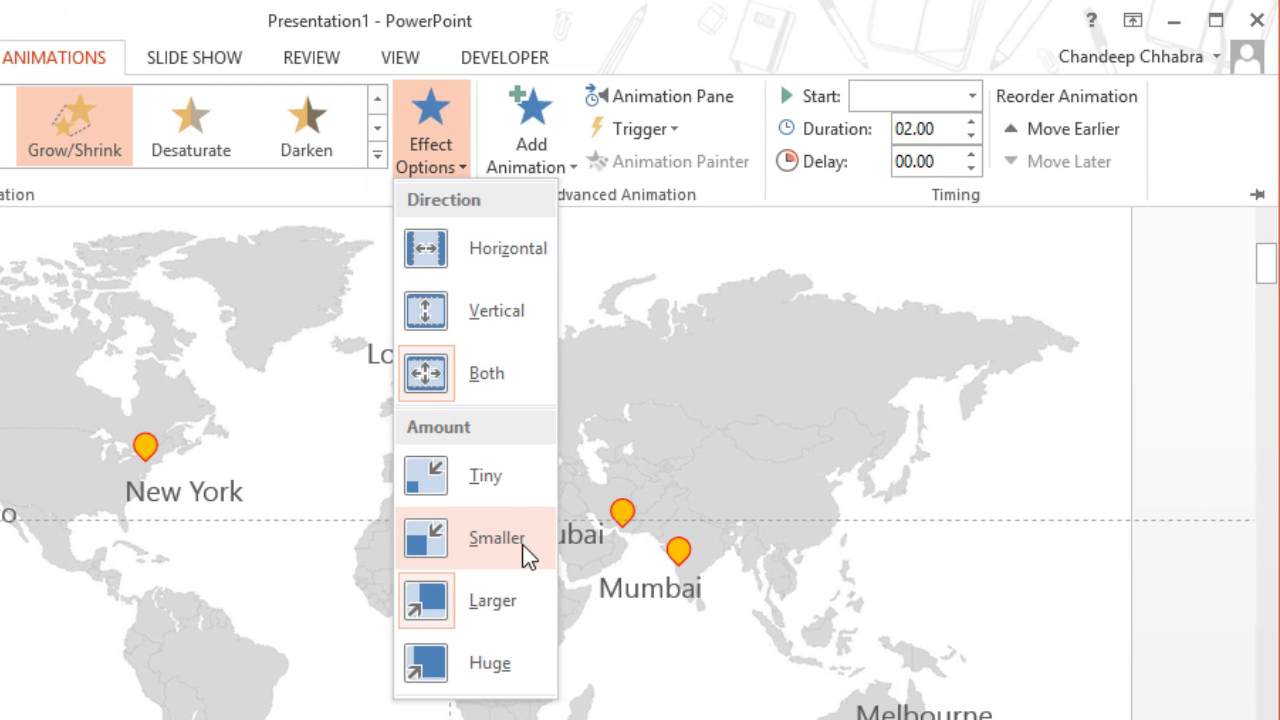
pyautogui.click(522, 540)
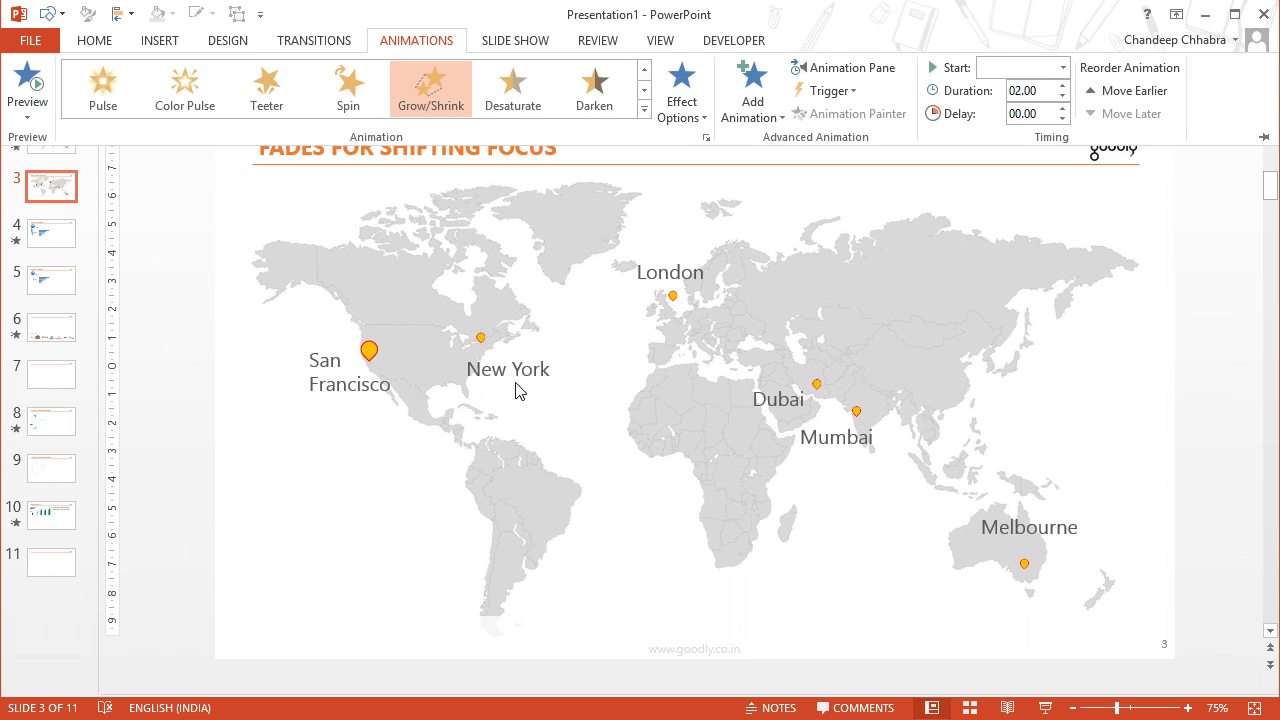
pyautogui.scroll(-1, 477, 374)
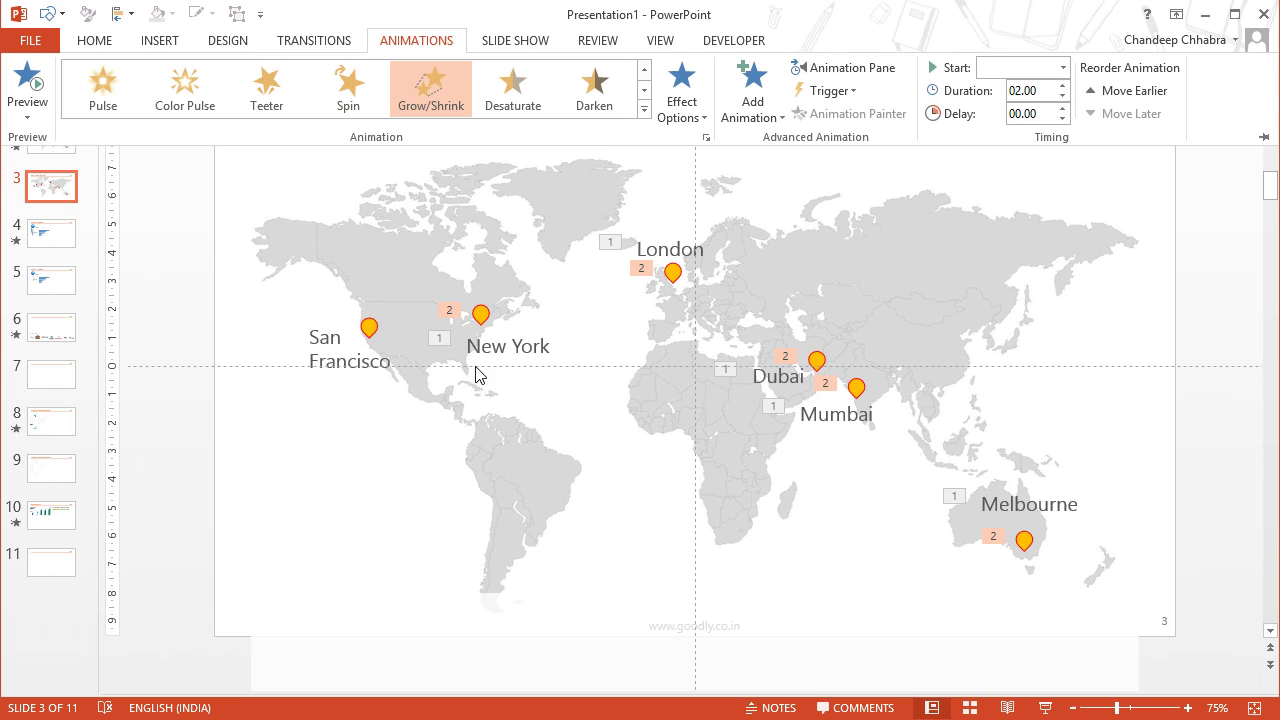
pyautogui.click(1061, 96)
pyautogui.click(1061, 96)
pyautogui.click(1061, 96)
pyautogui.click(1061, 96)
pyautogui.click(1061, 96)
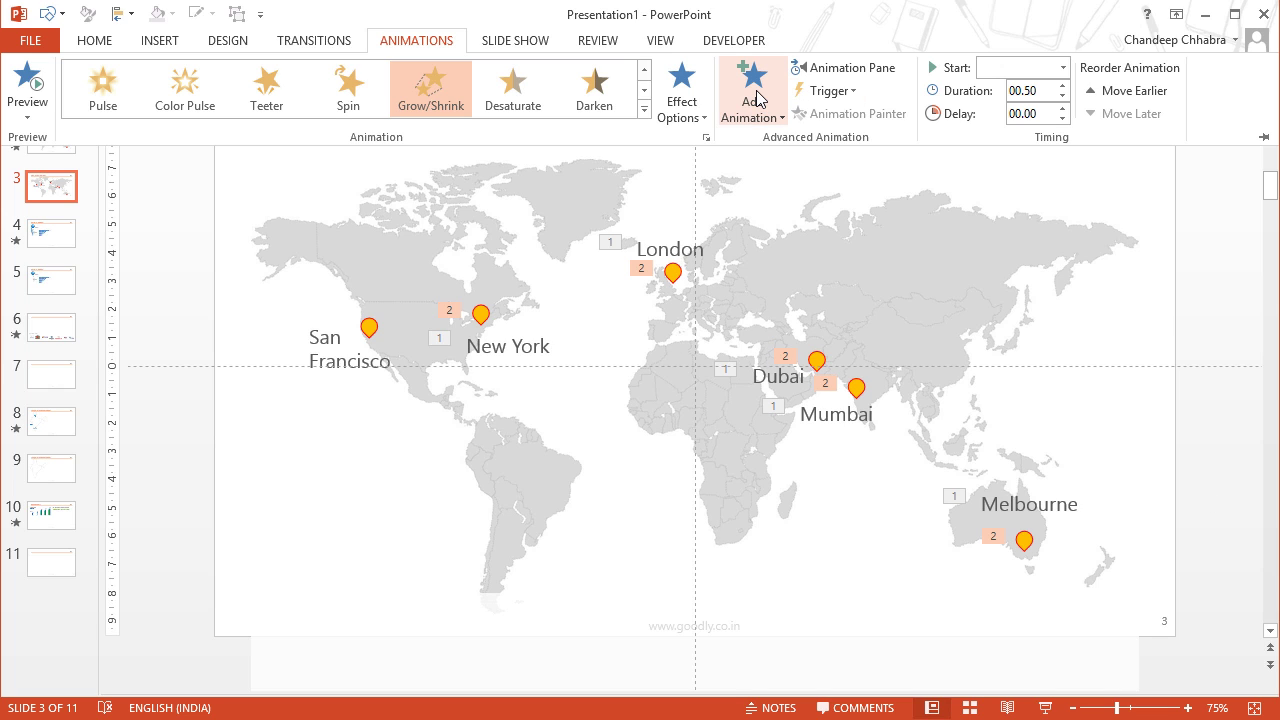
# - Set the five pin Grow/Shrink animations to start With Previous, alongside the city label fades
pyautogui.click(828, 75)
pyautogui.moveTo(1063, 220); pyautogui.dragTo(1058, 200)
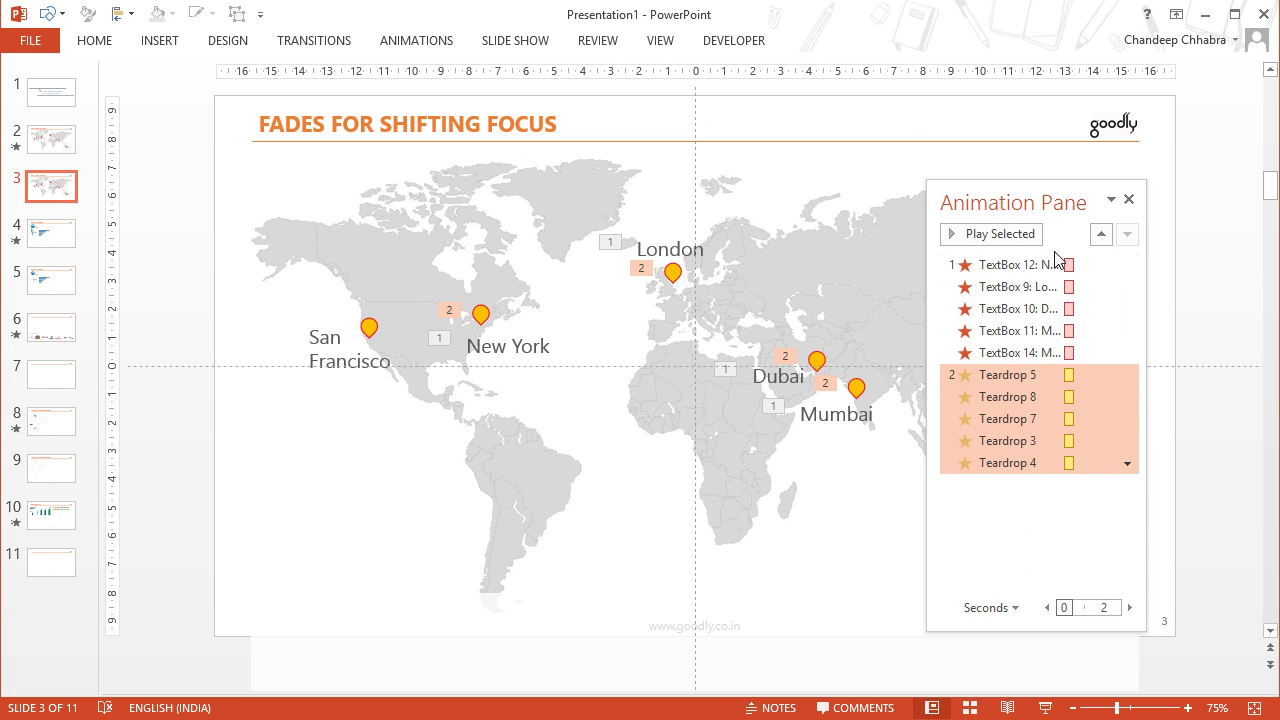
pyautogui.click(1022, 266)
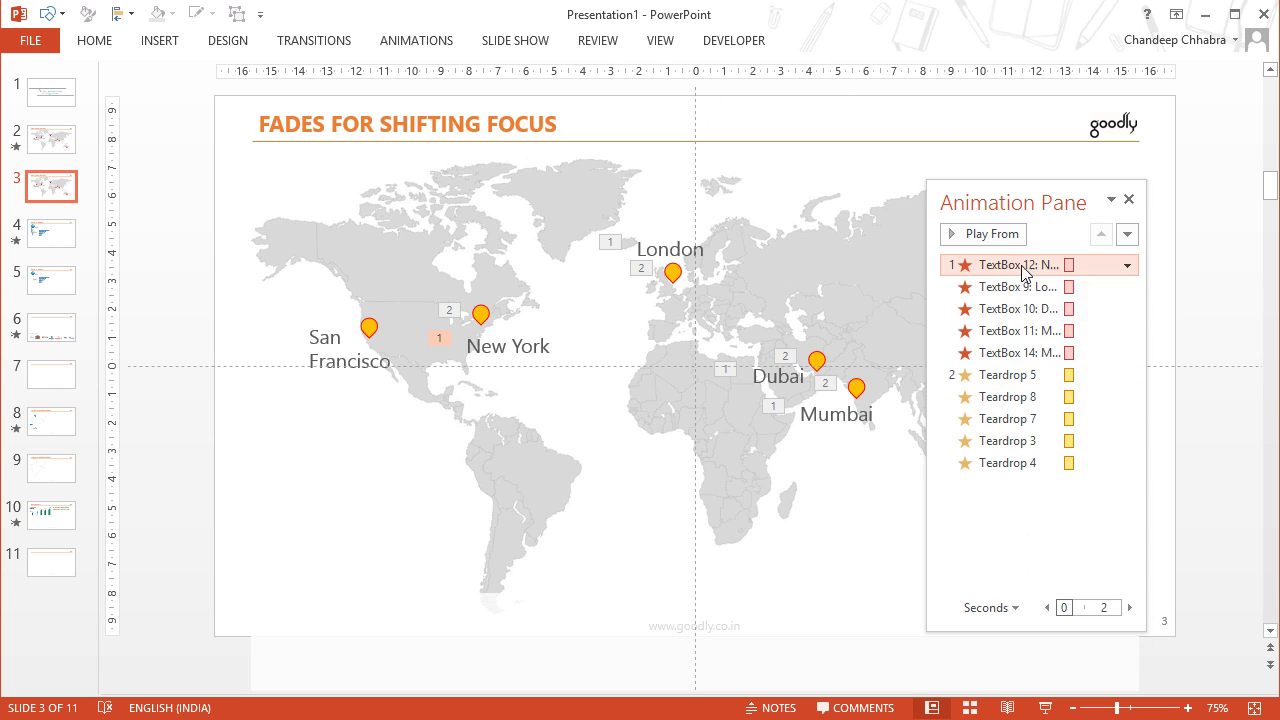
pyautogui.keyDown('shift'); pyautogui.click(1023, 362); pyautogui.keyUp('shift')
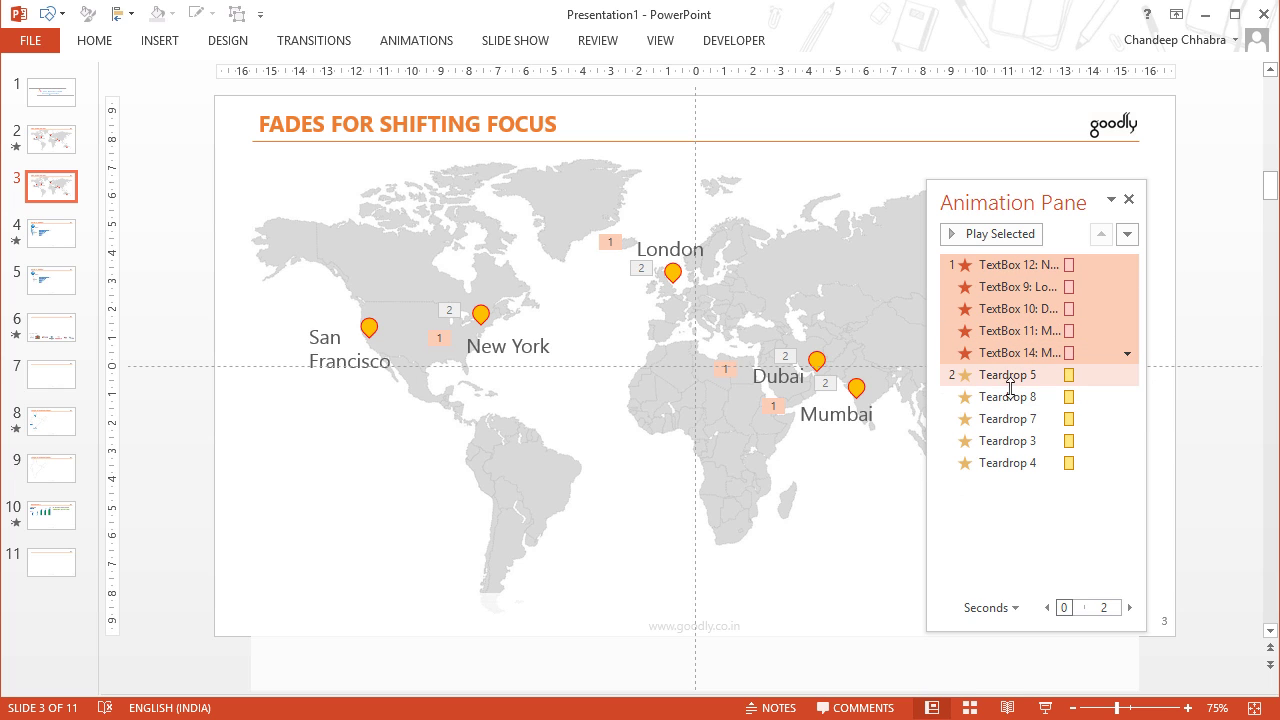
pyautogui.click(1011, 376)
pyautogui.keyDown('shift'); pyautogui.click(1014, 466); pyautogui.keyUp('shift')
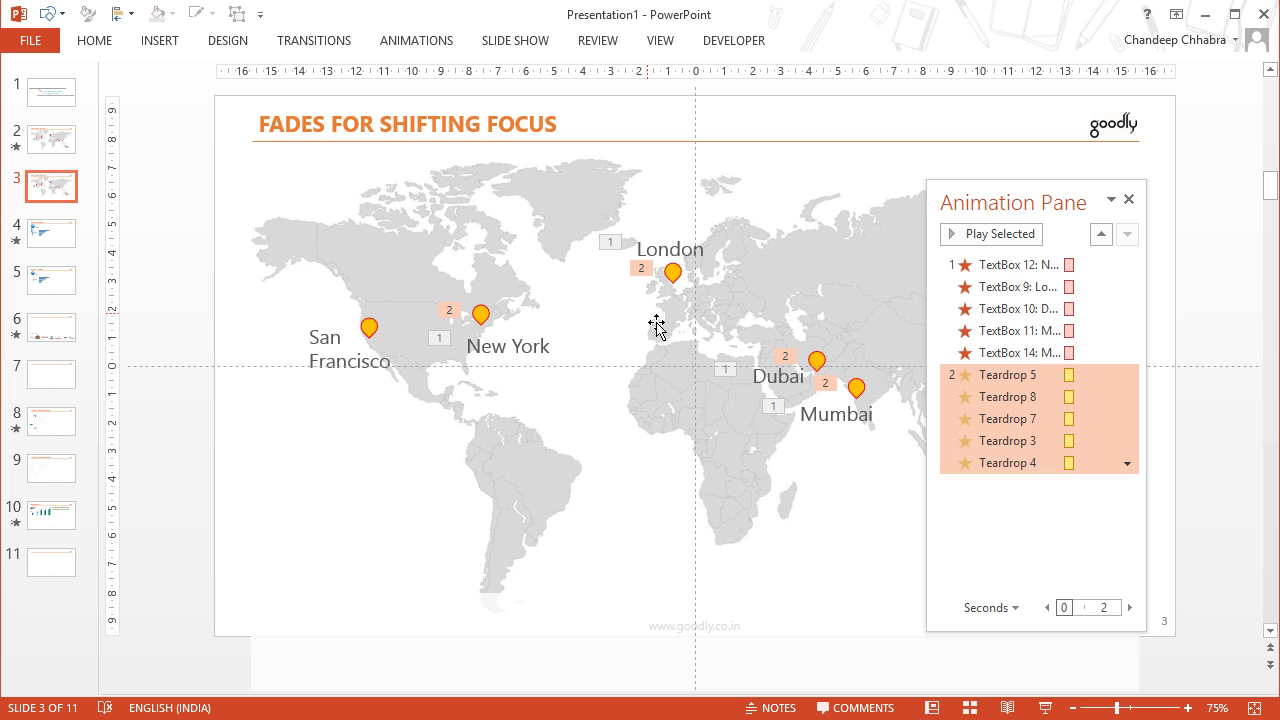
pyautogui.click(1034, 551)
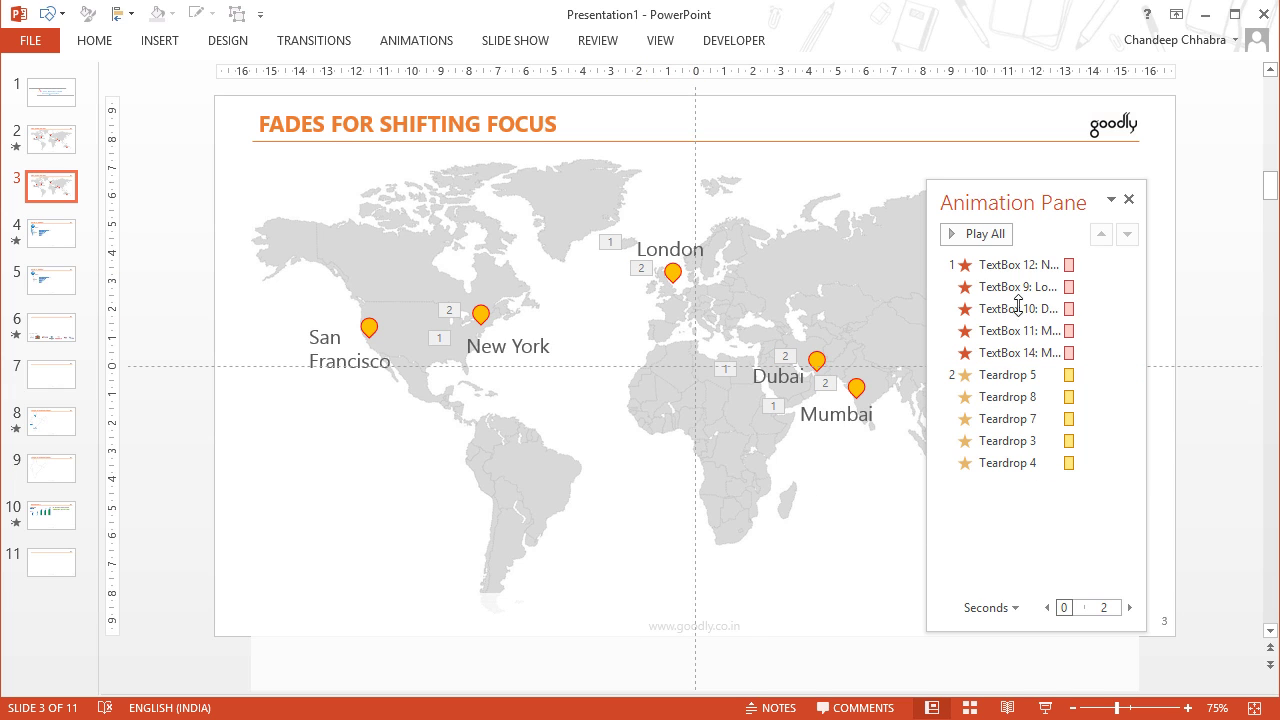
pyautogui.click(997, 377)
pyautogui.rightClick(997, 380)
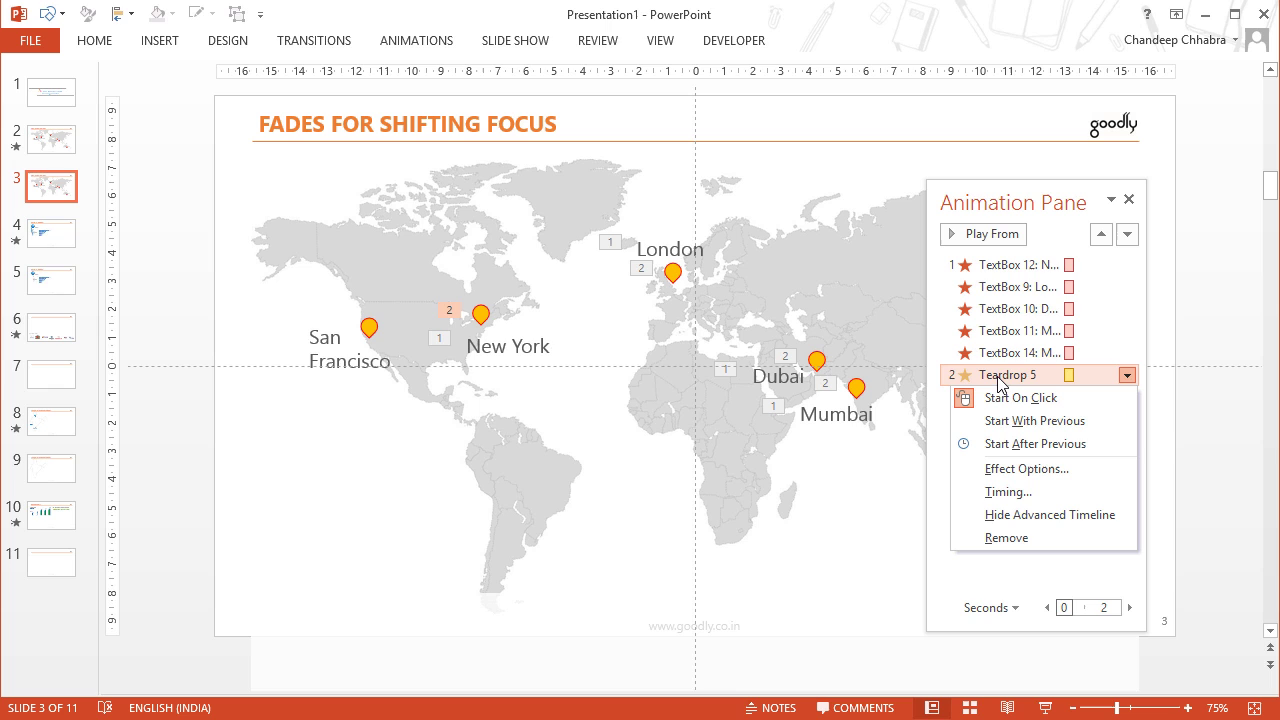
pyautogui.click(1034, 421)
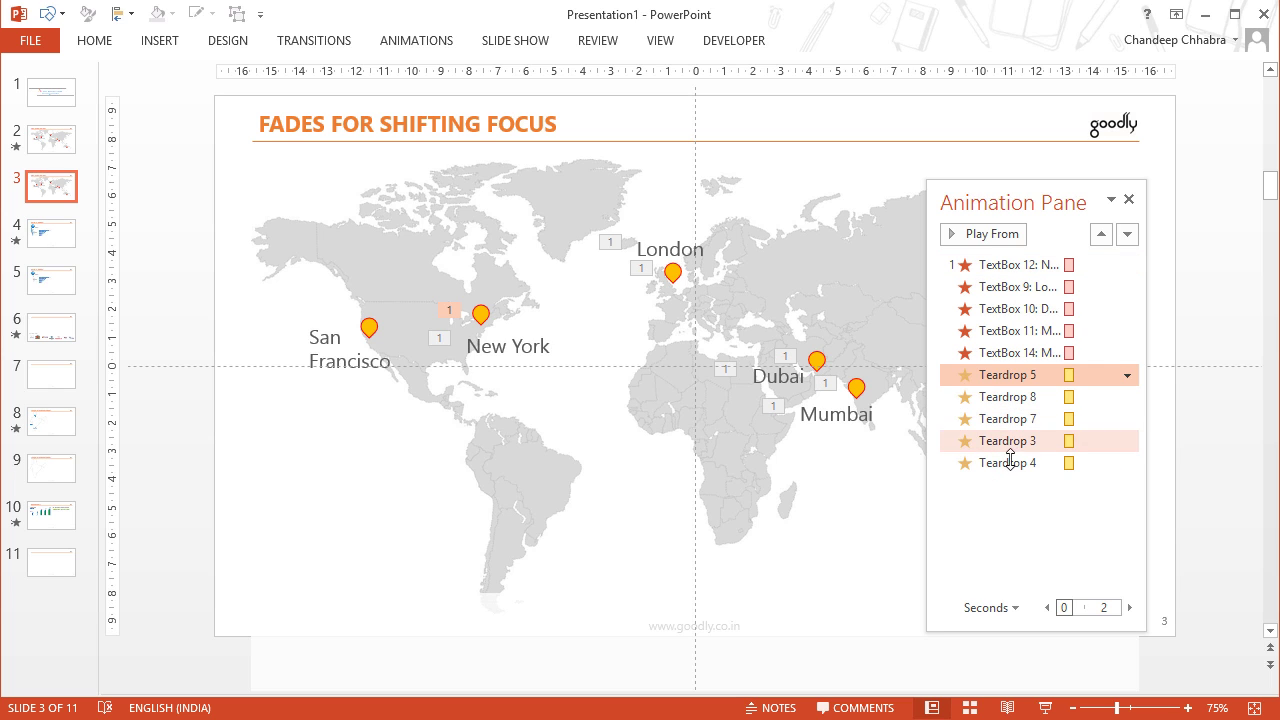
# - Preview the sequence from the New York label's fade, then dock the Animation Pane at the right
pyautogui.click(1003, 265)
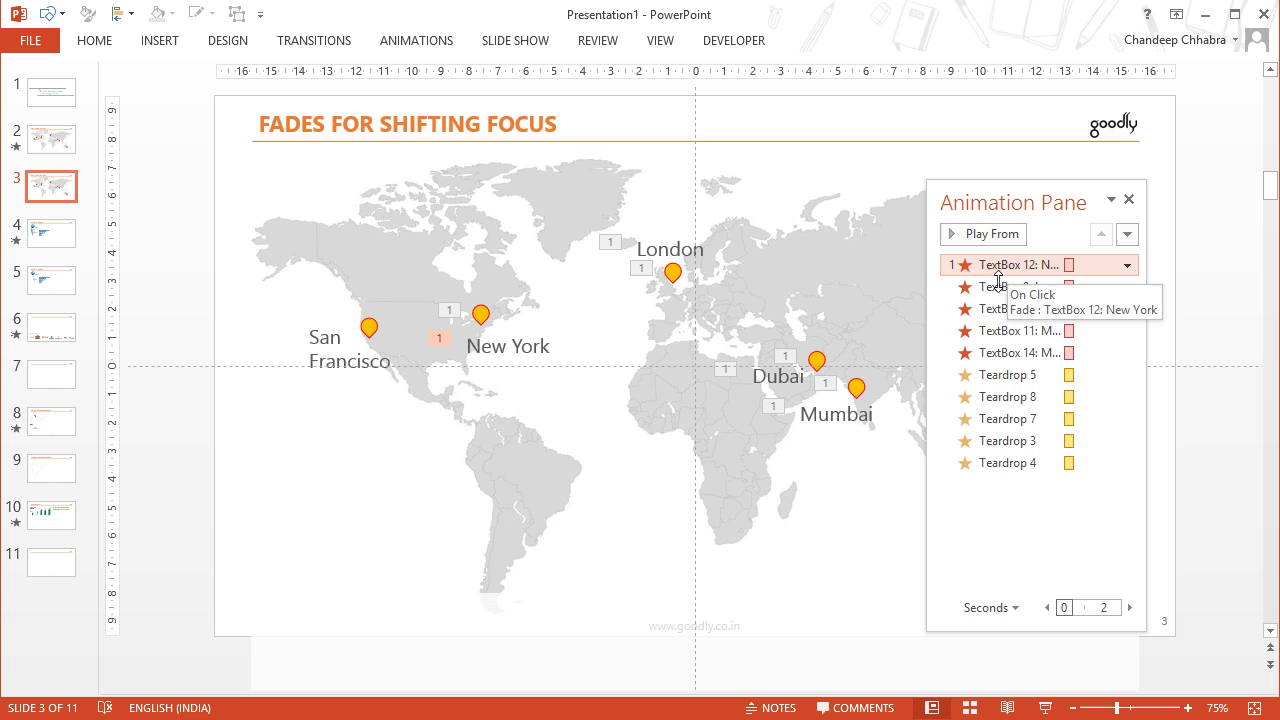
pyautogui.click(992, 236)
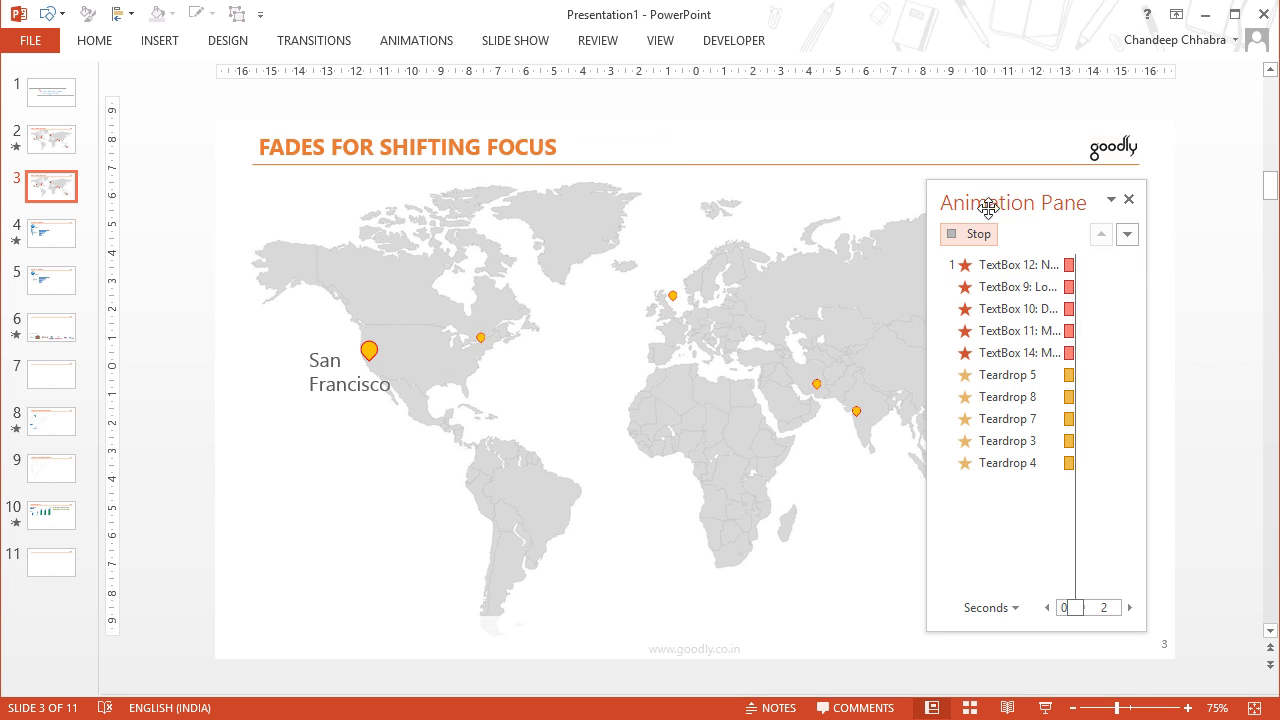
pyautogui.moveTo(1005, 227); pyautogui.dragTo(1095, 203)
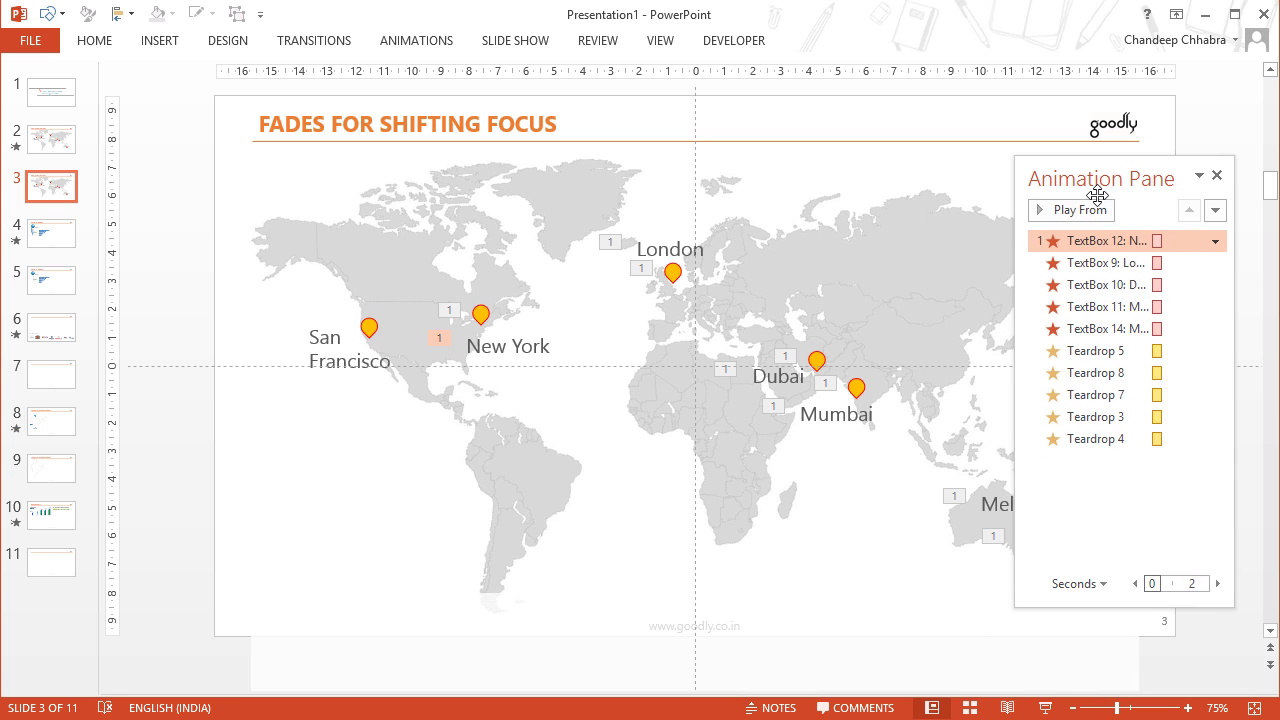
# - Drag the translucent white overlay from below the slide up over the world map
pyautogui.click(720, 668)
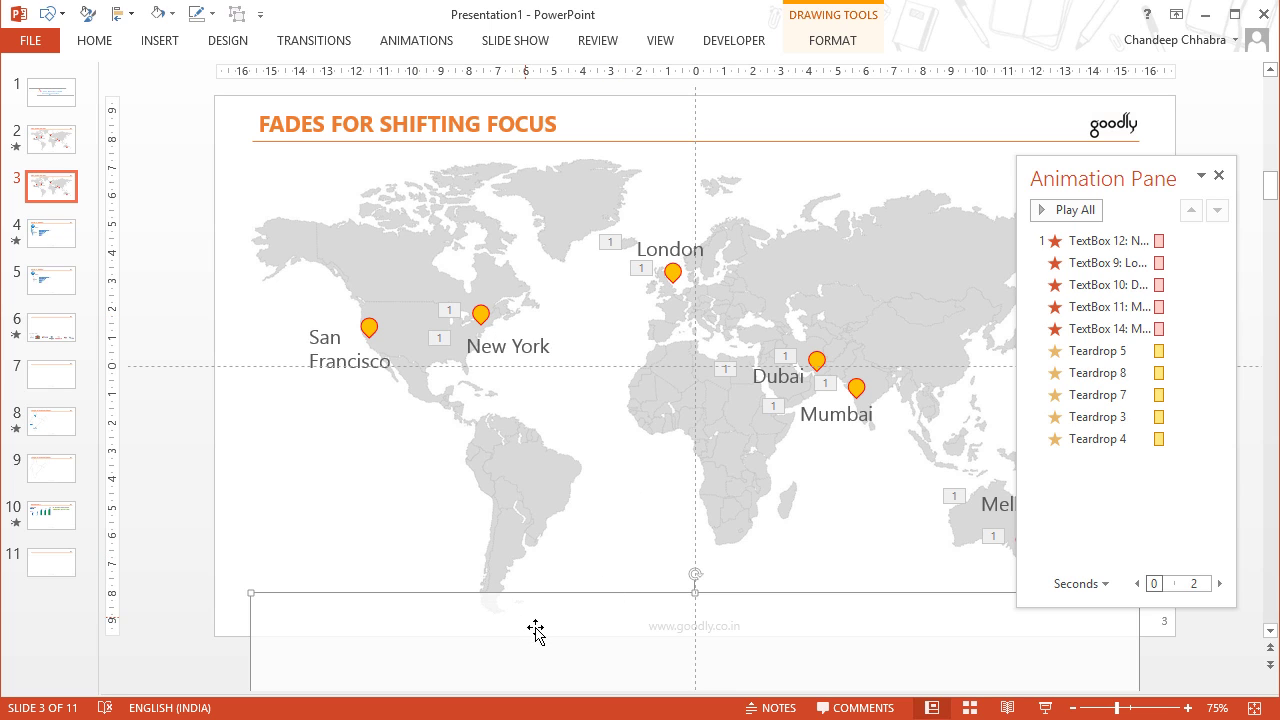
pyautogui.click(289, 489)
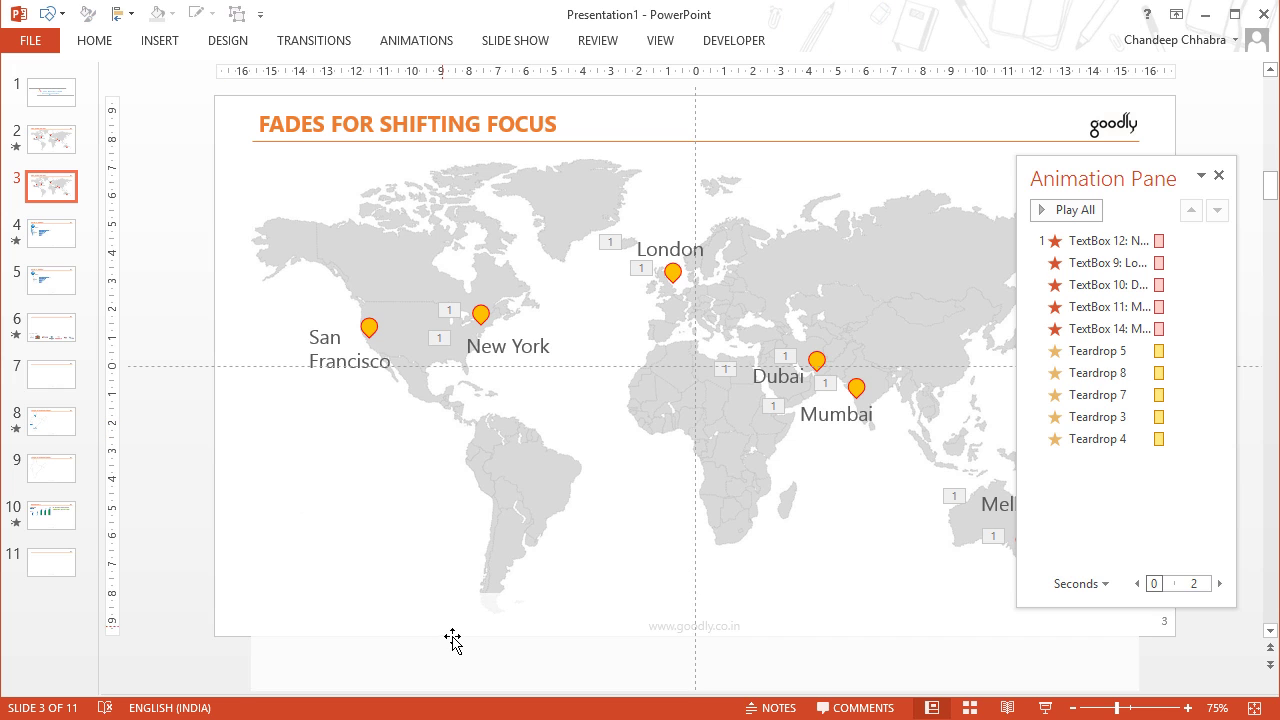
pyautogui.moveTo(452, 648); pyautogui.dragTo(462, 216)
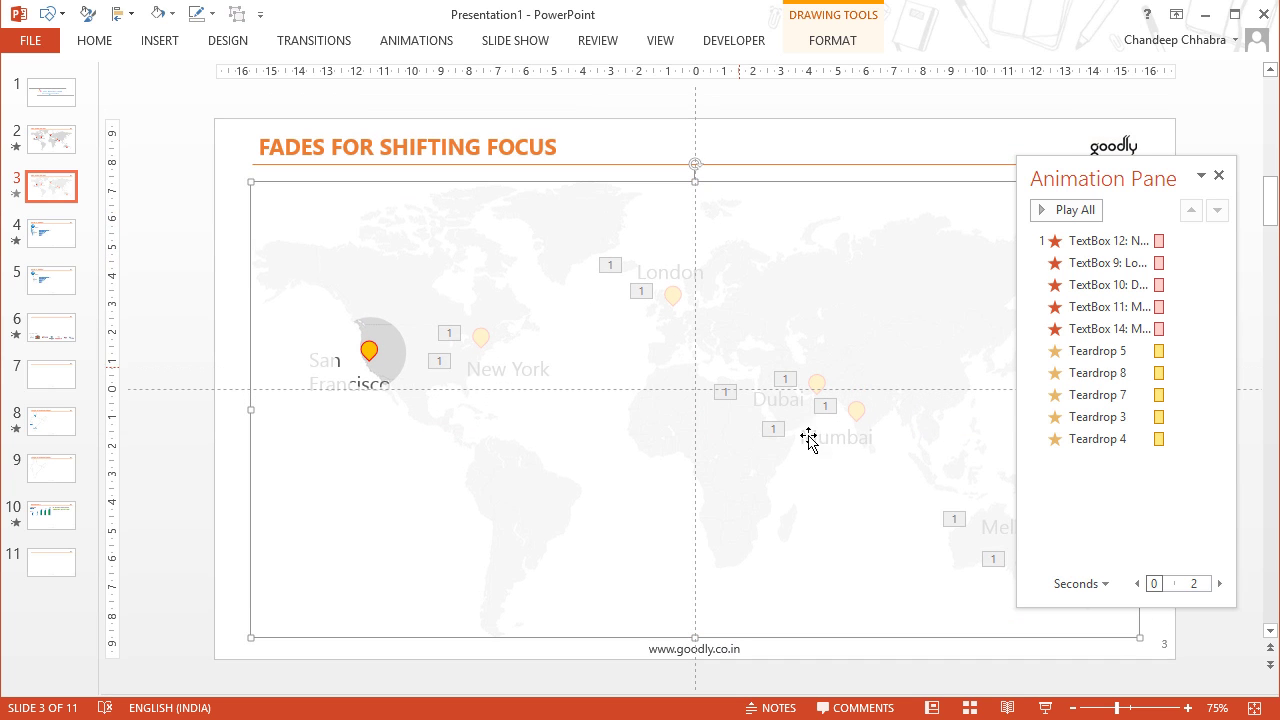
# - Give the white overlay (Freeform 25) a Fade entrance that starts After Previous
pyautogui.click(422, 45)
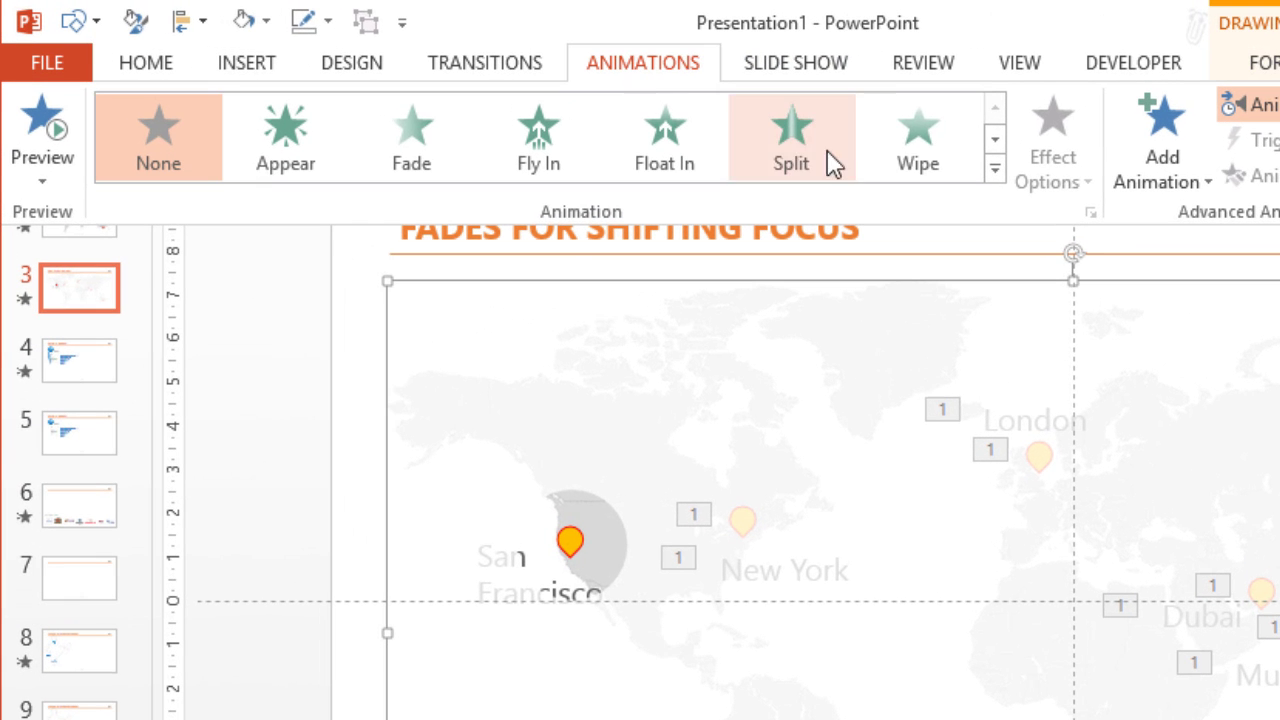
pyautogui.click(995, 169)
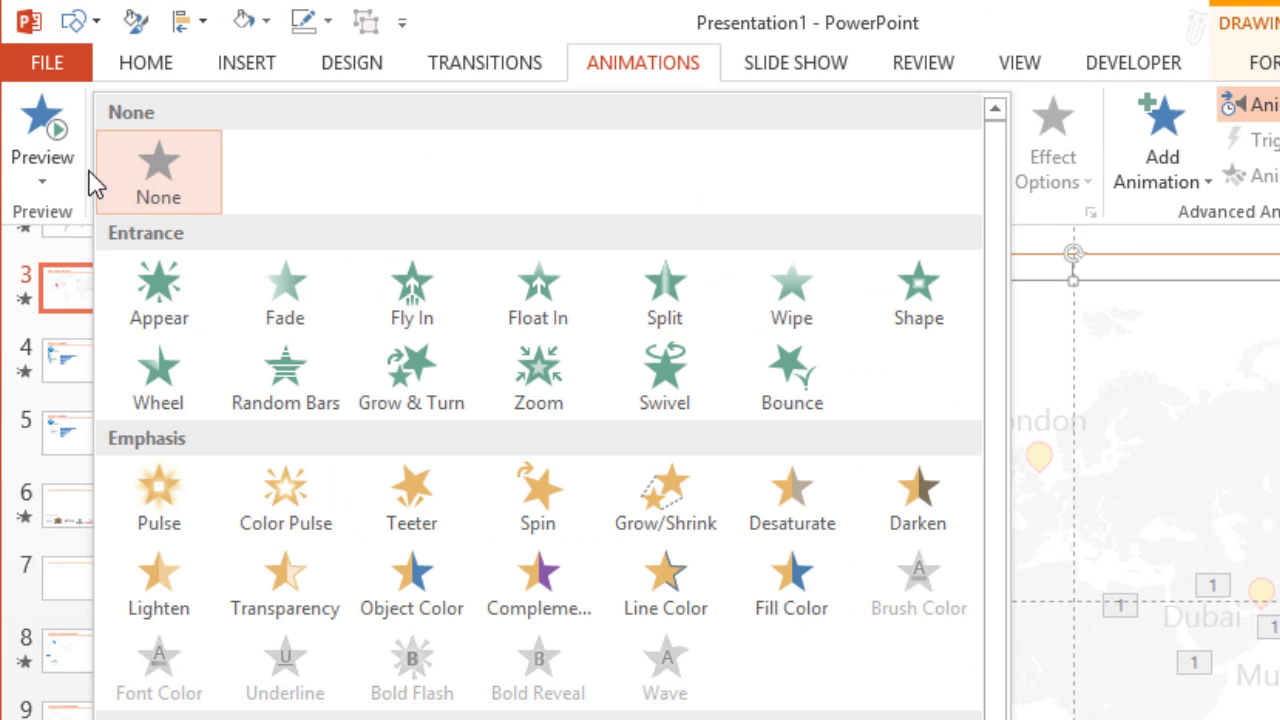
pyautogui.click(300, 318)
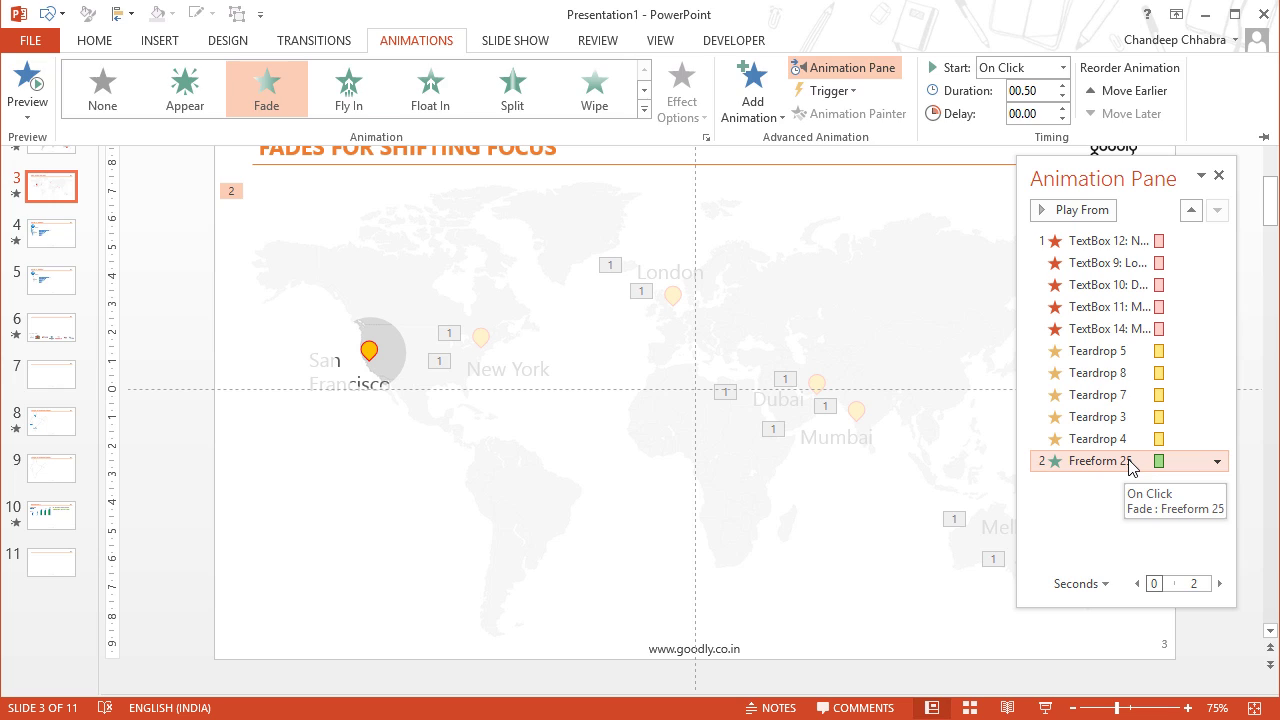
pyautogui.rightClick(1131, 466)
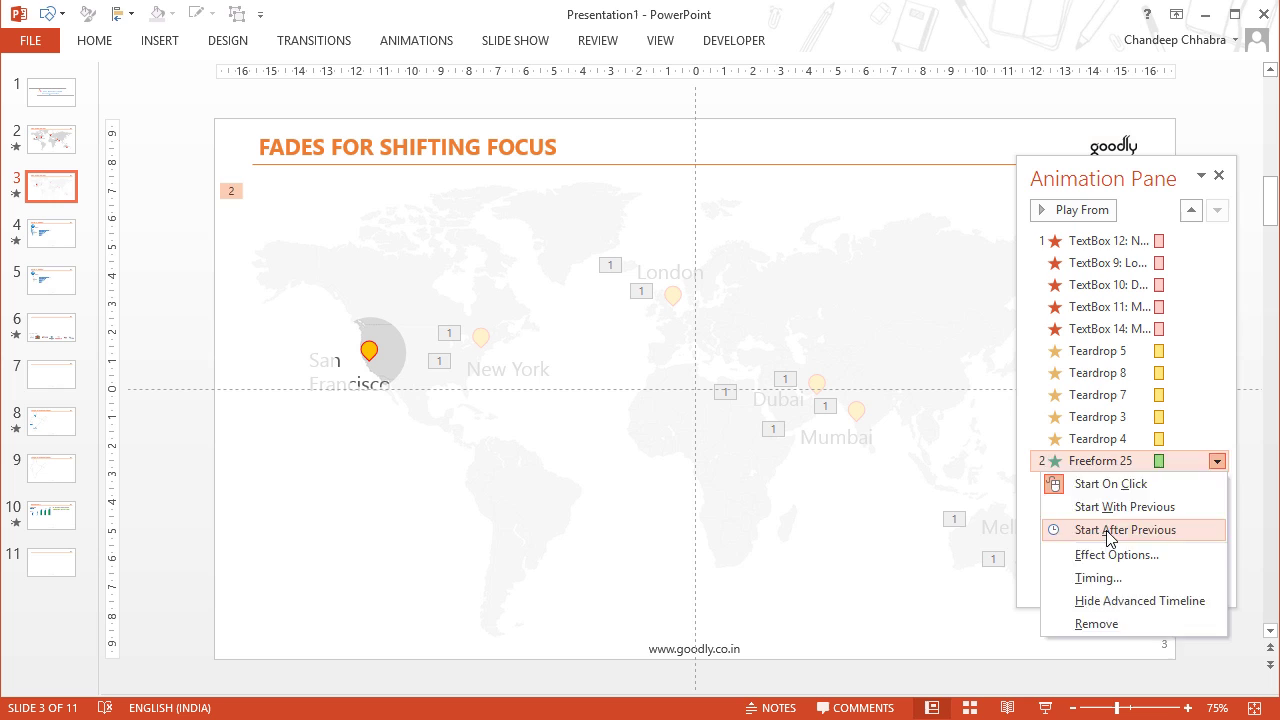
pyautogui.click(1107, 534)
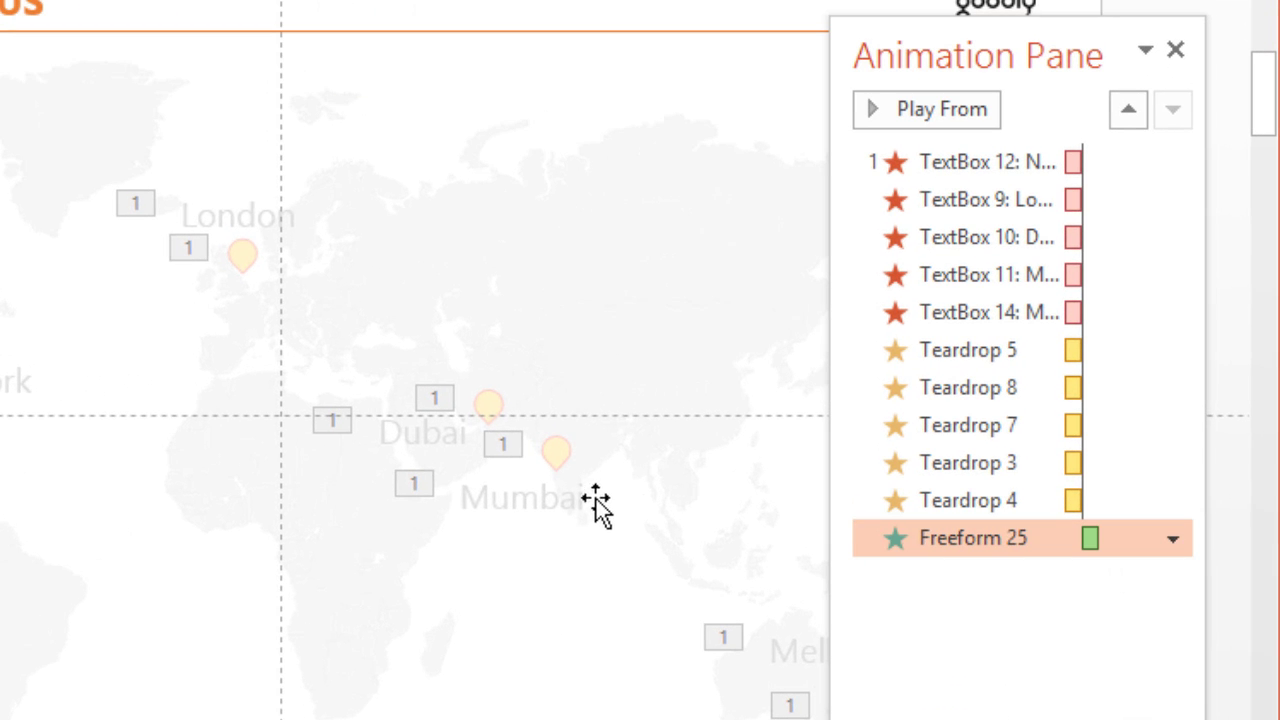
pyautogui.rightClick(1012, 548)
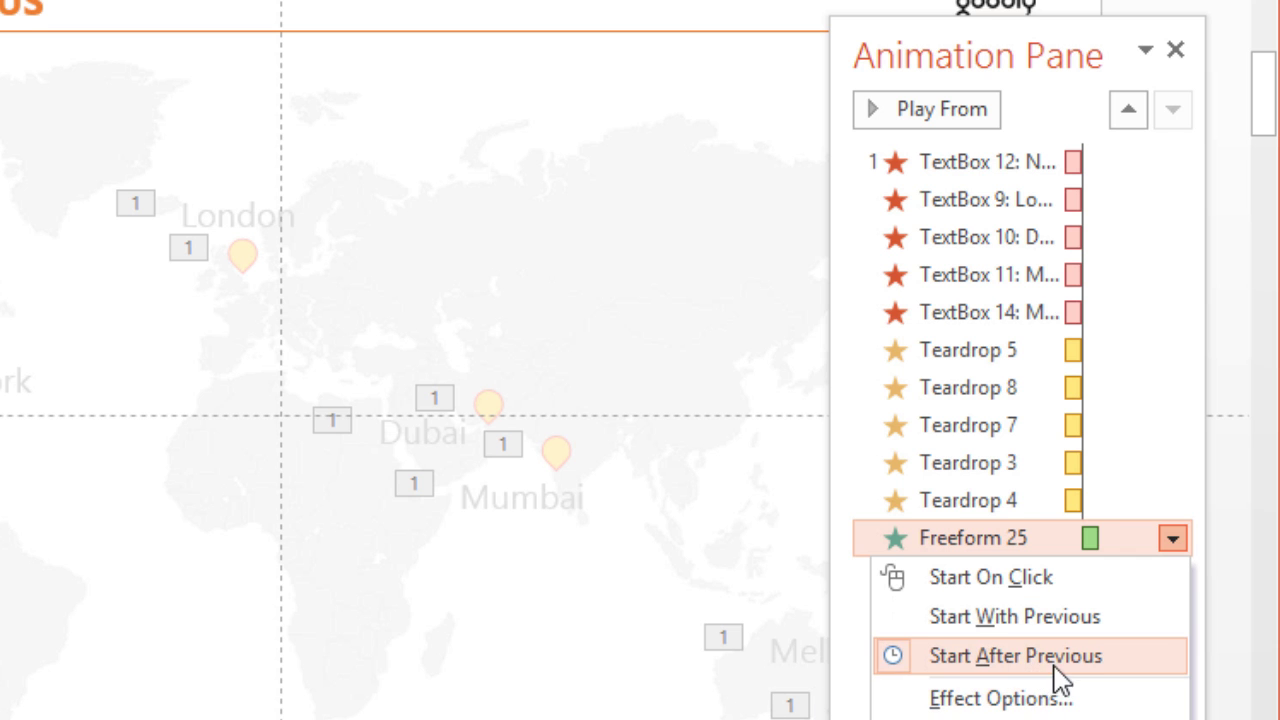
pyautogui.click(948, 644)
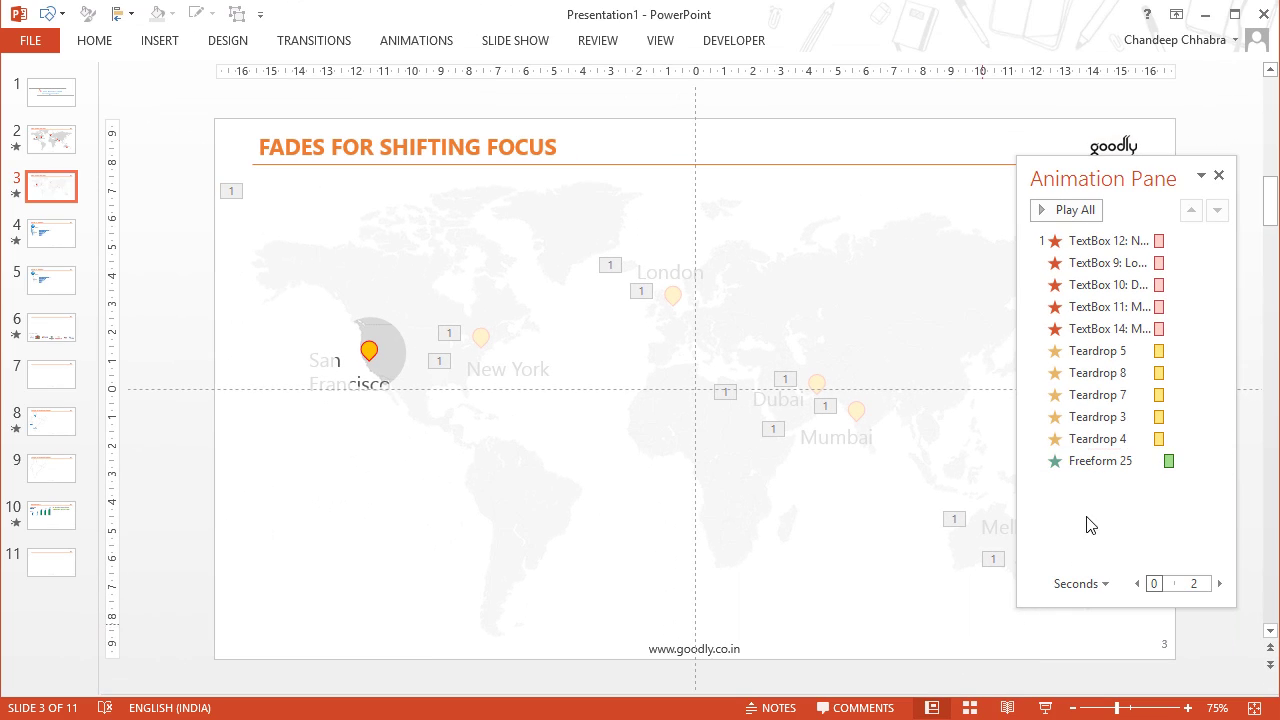
# - Bring the San Francisco label to the front, above the overlay, and preview the animations
pyautogui.click(1072, 218)
pyautogui.click(365, 388)
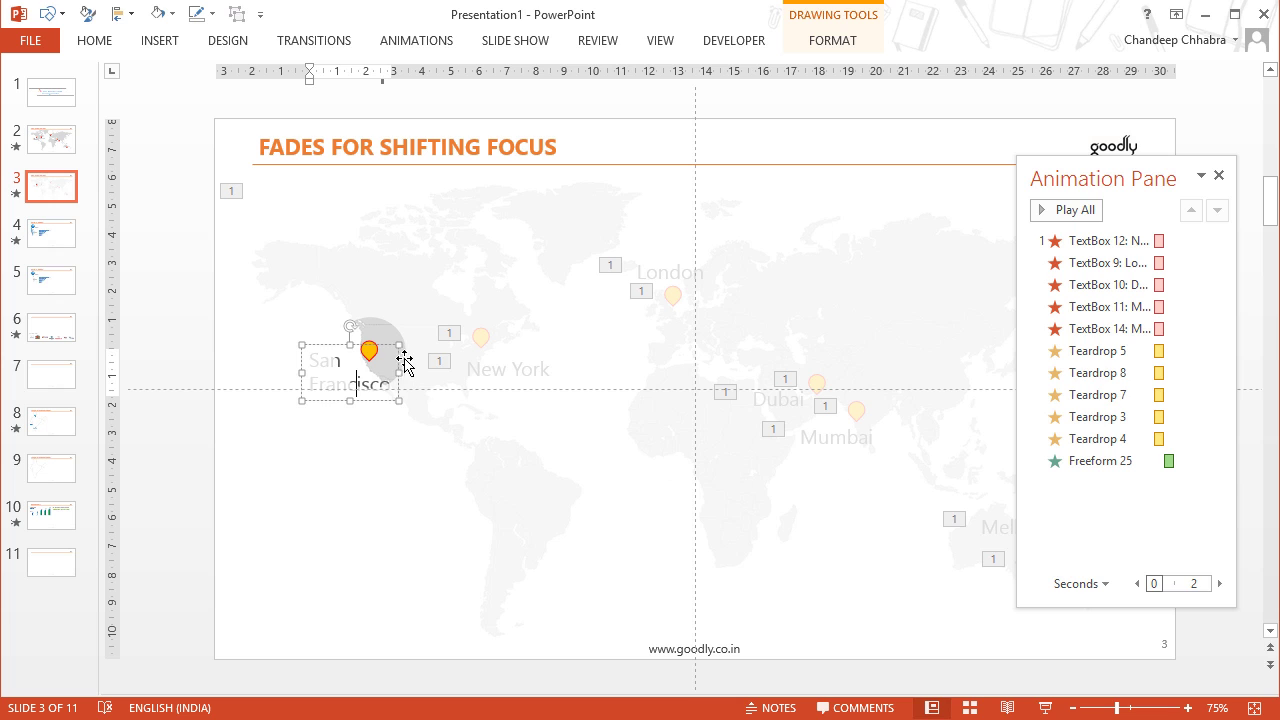
pyautogui.rightClick(395, 346)
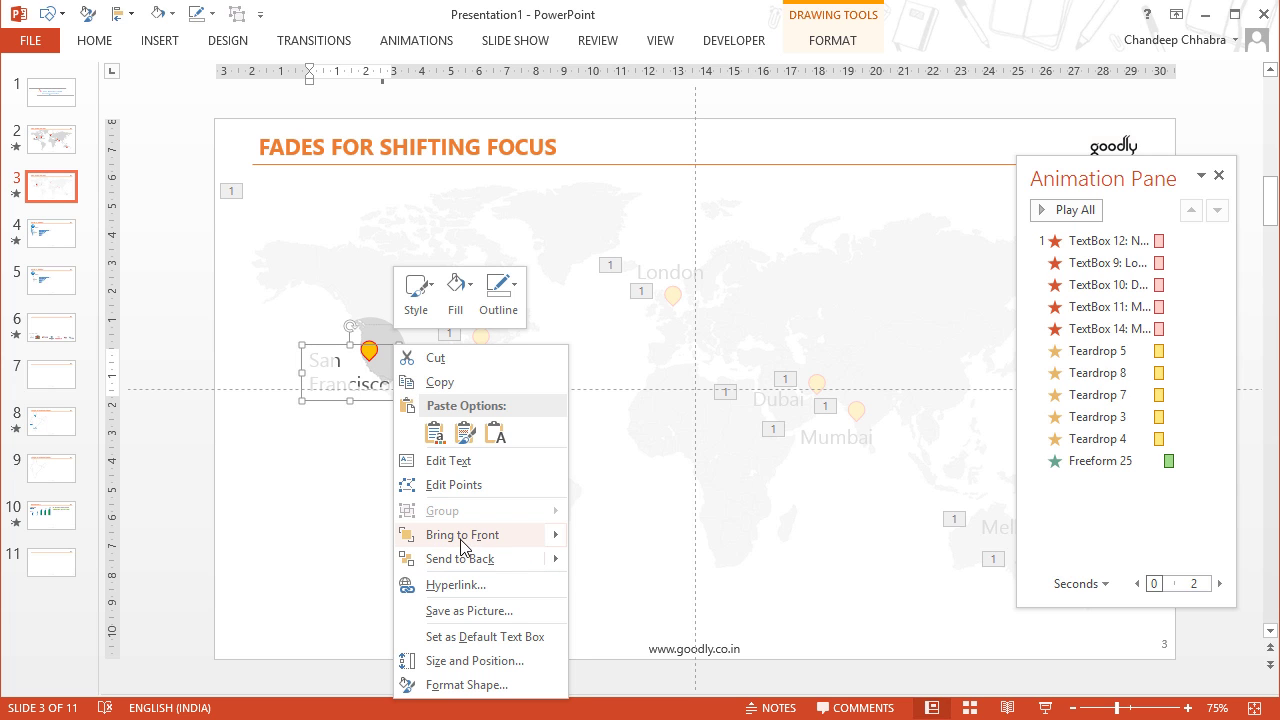
pyautogui.moveTo(493, 545)
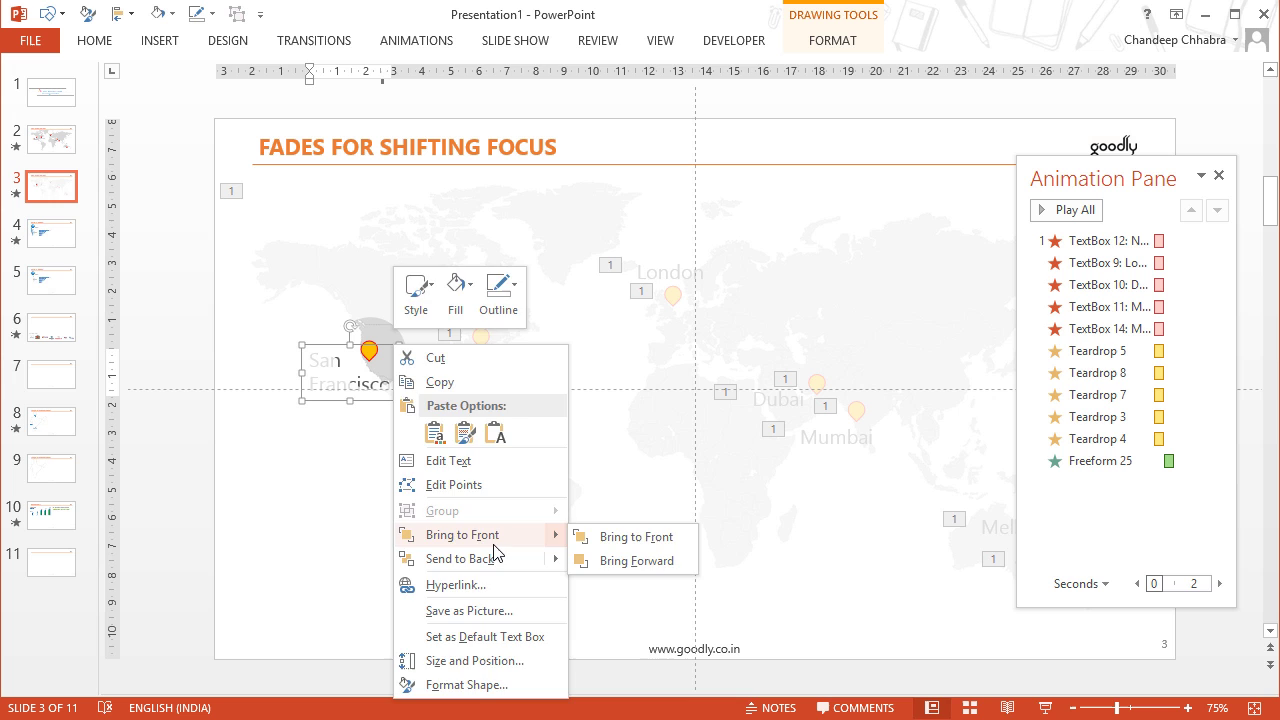
pyautogui.click(493, 545)
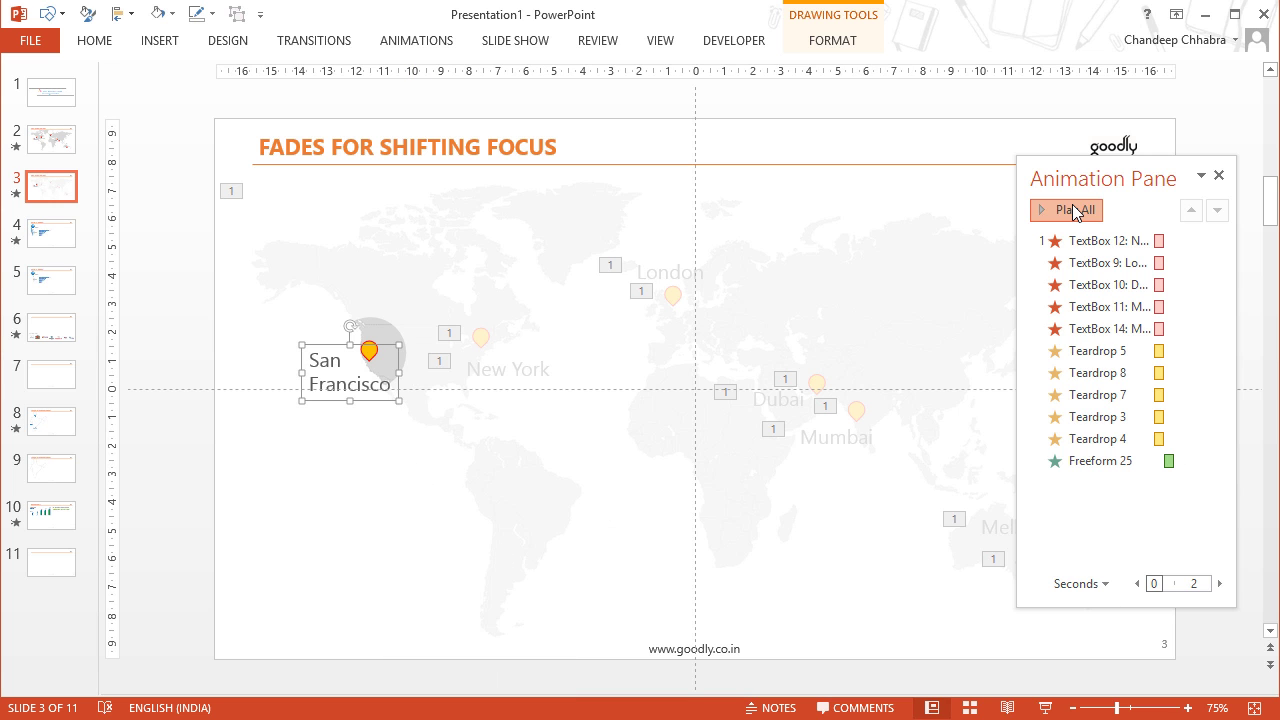
pyautogui.click(1074, 211)
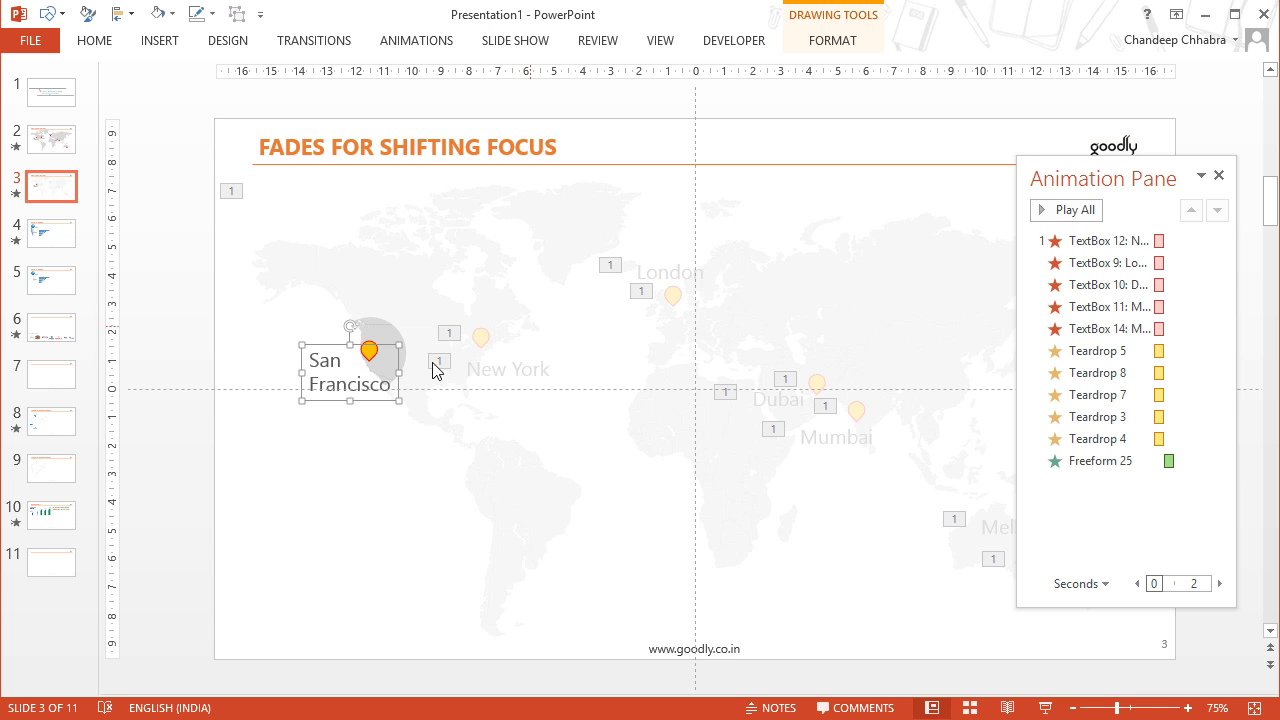
# - Copy the Headquartered, 1500, $ 200 Mn and More boxes from slide 2 onto slide 3's map
pyautogui.click(51, 140)
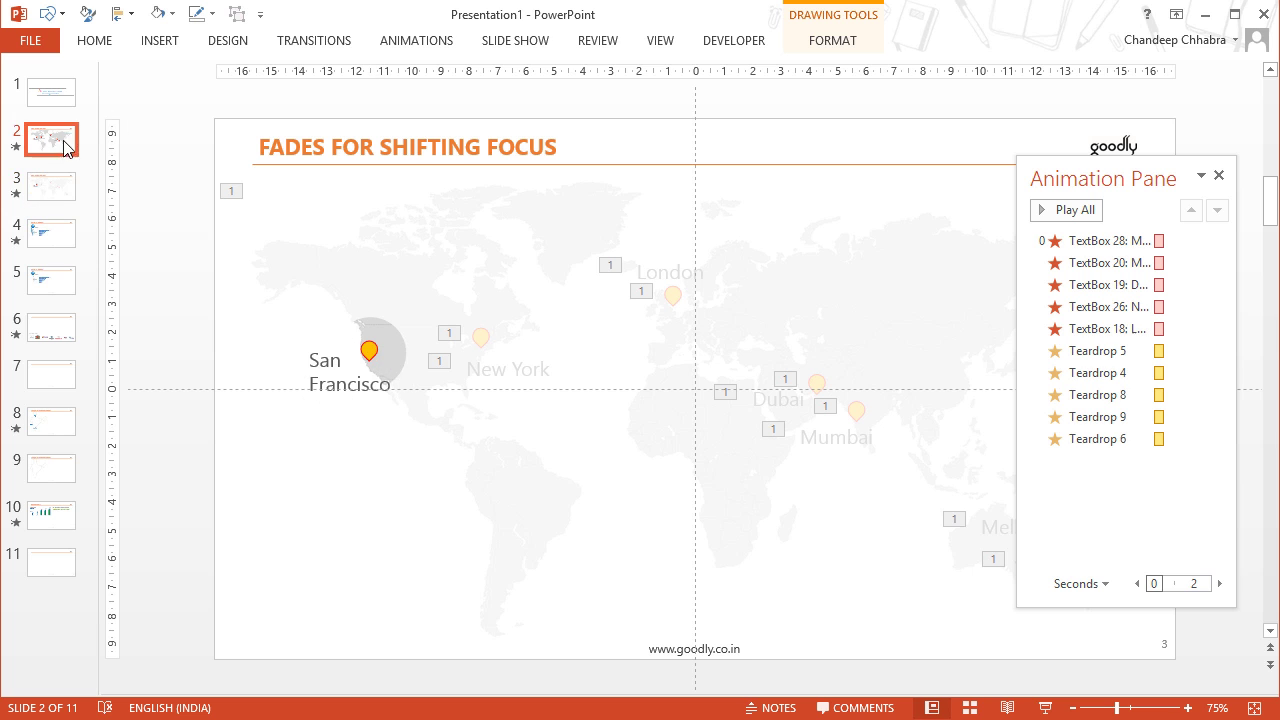
pyautogui.keyDown('ctrl'); pyautogui.scroll(-3, 745, 528); pyautogui.keyUp('ctrl')
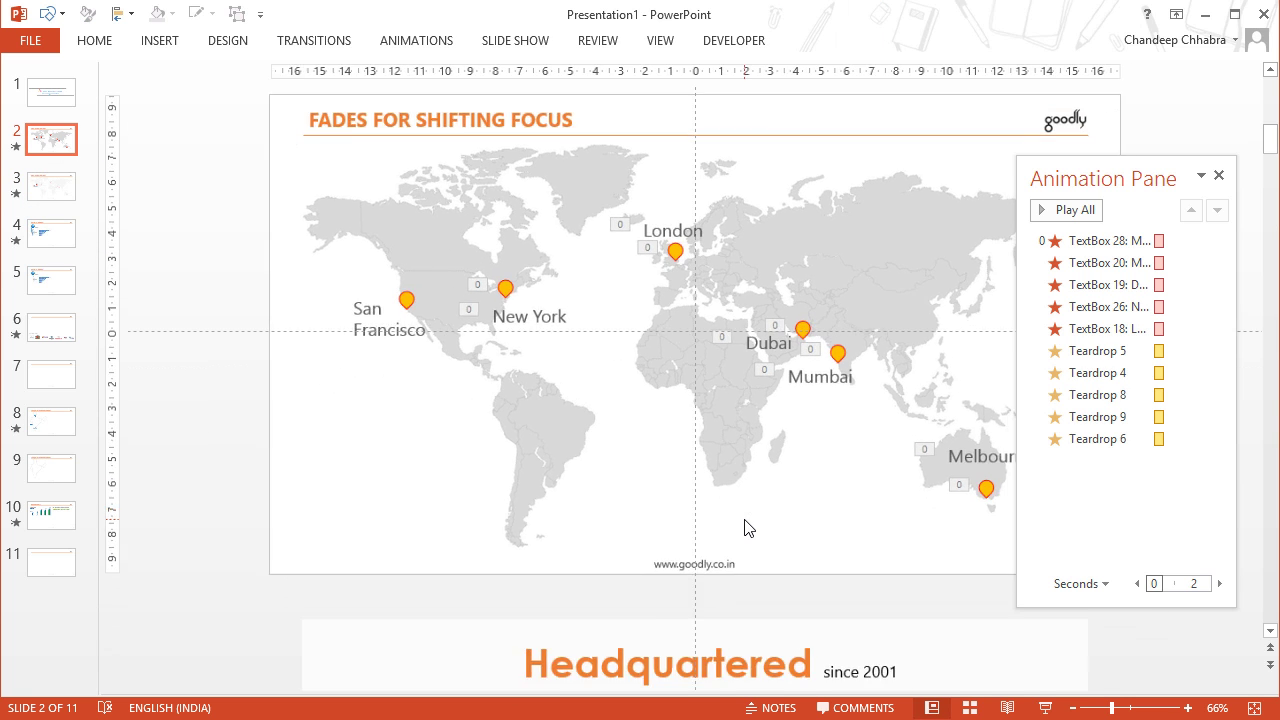
pyautogui.click(745, 528)
pyautogui.keyDown('shift'); pyautogui.click(644, 600); pyautogui.keyUp('shift')
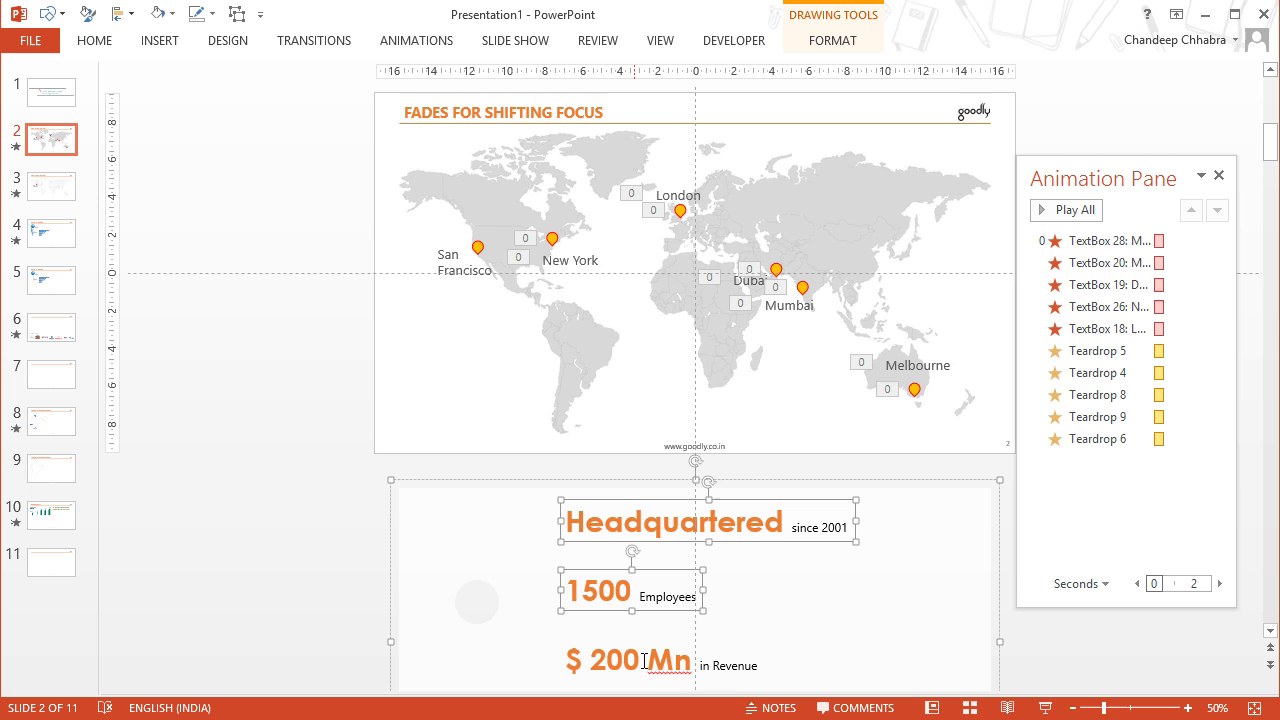
pyautogui.keyDown('shift'); pyautogui.click(644, 662); pyautogui.keyUp('shift')
pyautogui.scroll(-3, 790, 630)
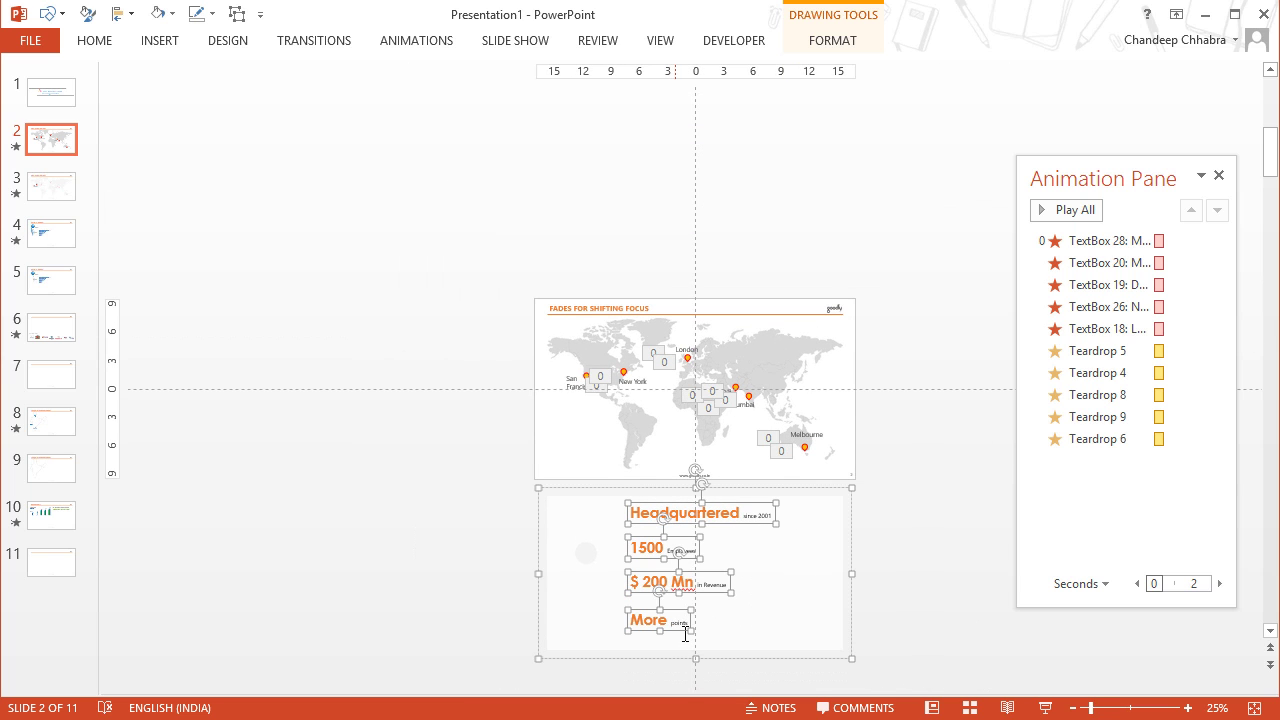
pyautogui.click(42, 185)
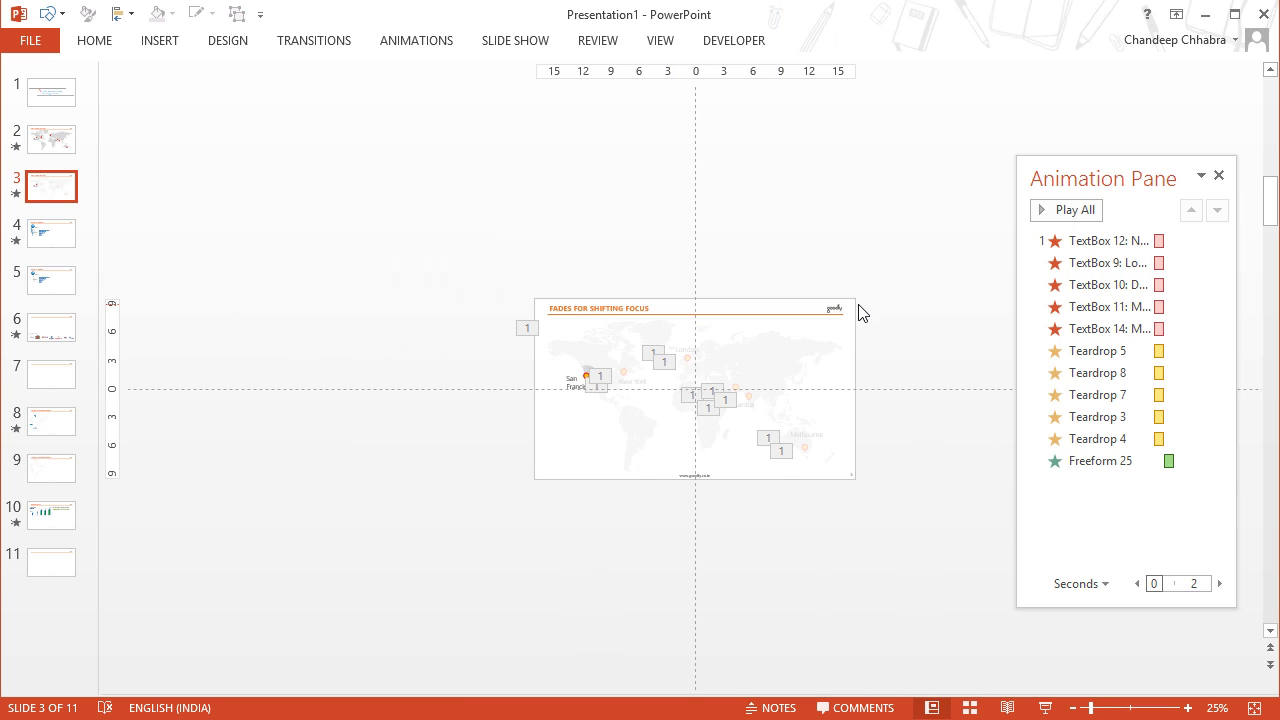
pyautogui.hotkey('ctrl', 'v')
pyautogui.moveTo(740, 511); pyautogui.dragTo(737, 323)
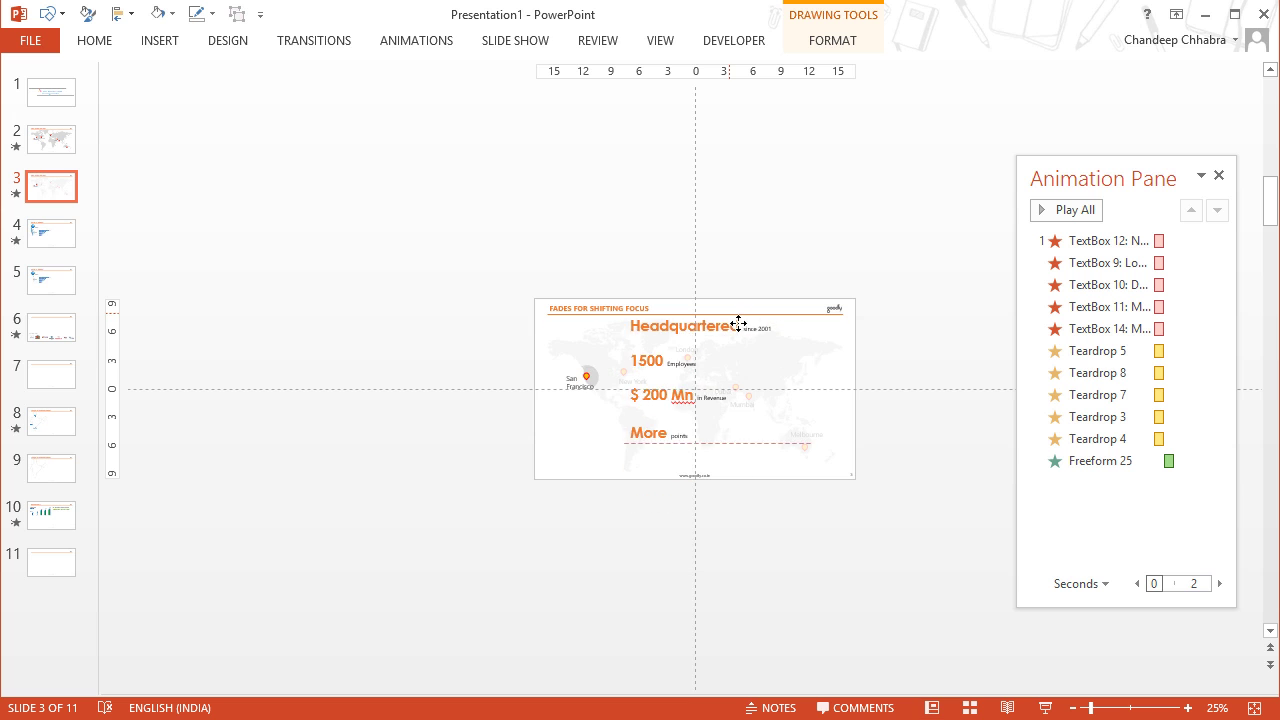
pyautogui.scroll(4, 746, 371)
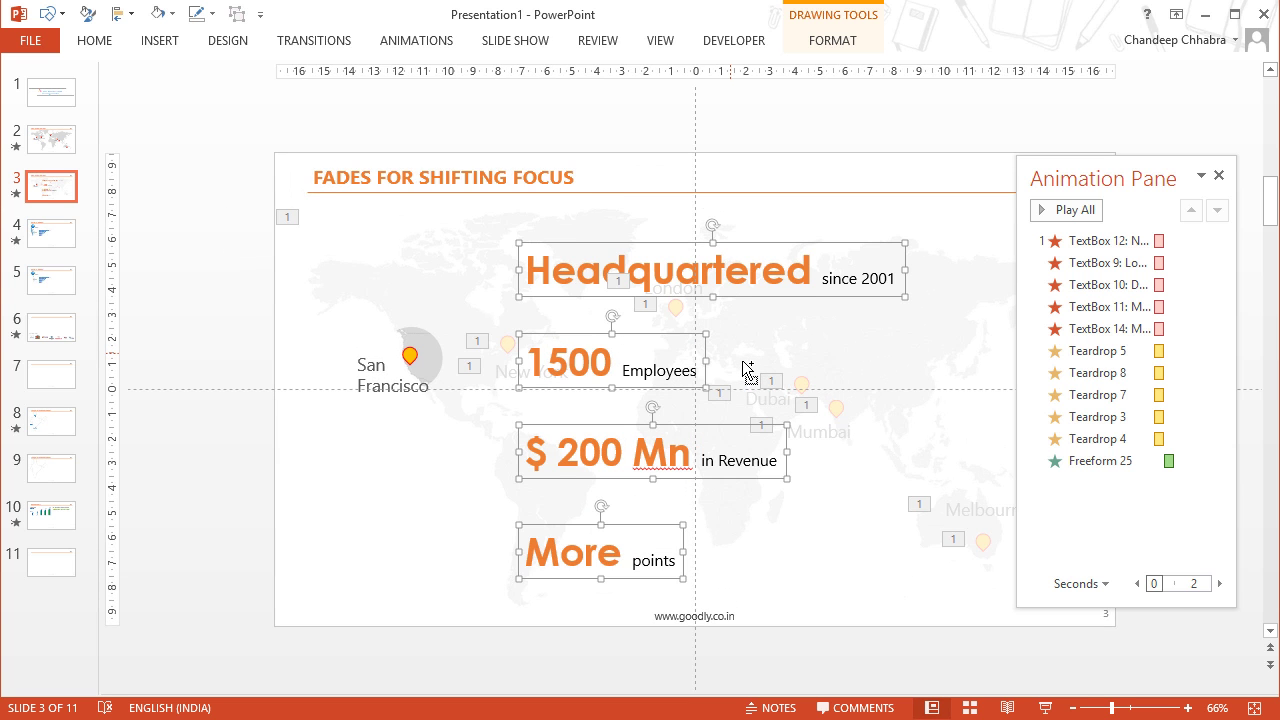
pyautogui.scroll(1, 746, 371)
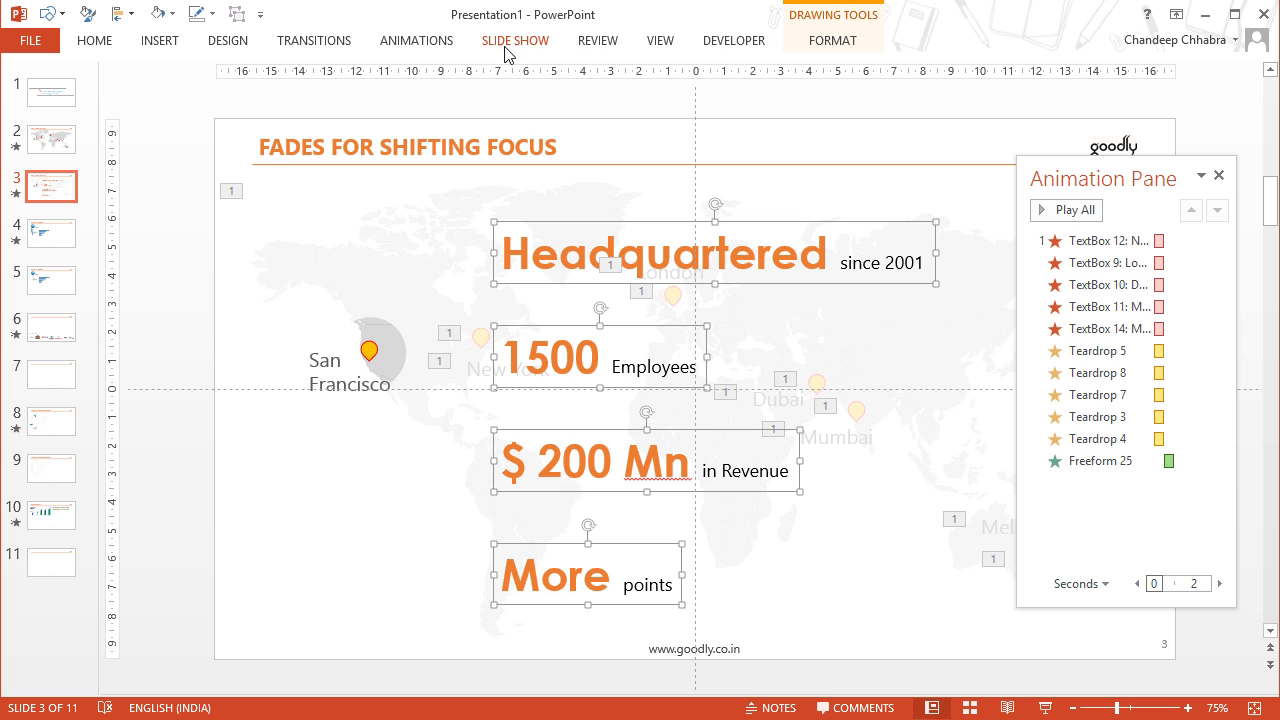
# - Fade in the four stat boxes, with 1500, $ 200 Mn and More starting After Previous
pyautogui.click(395, 47)
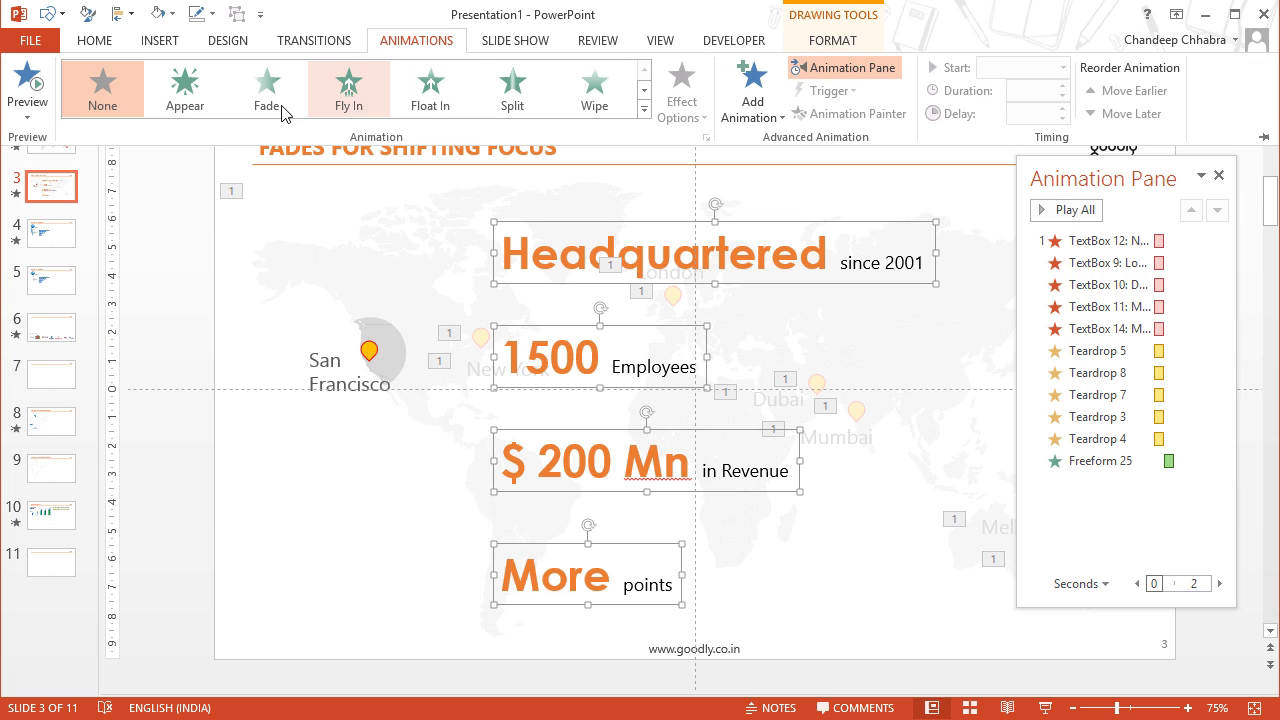
pyautogui.click(268, 110)
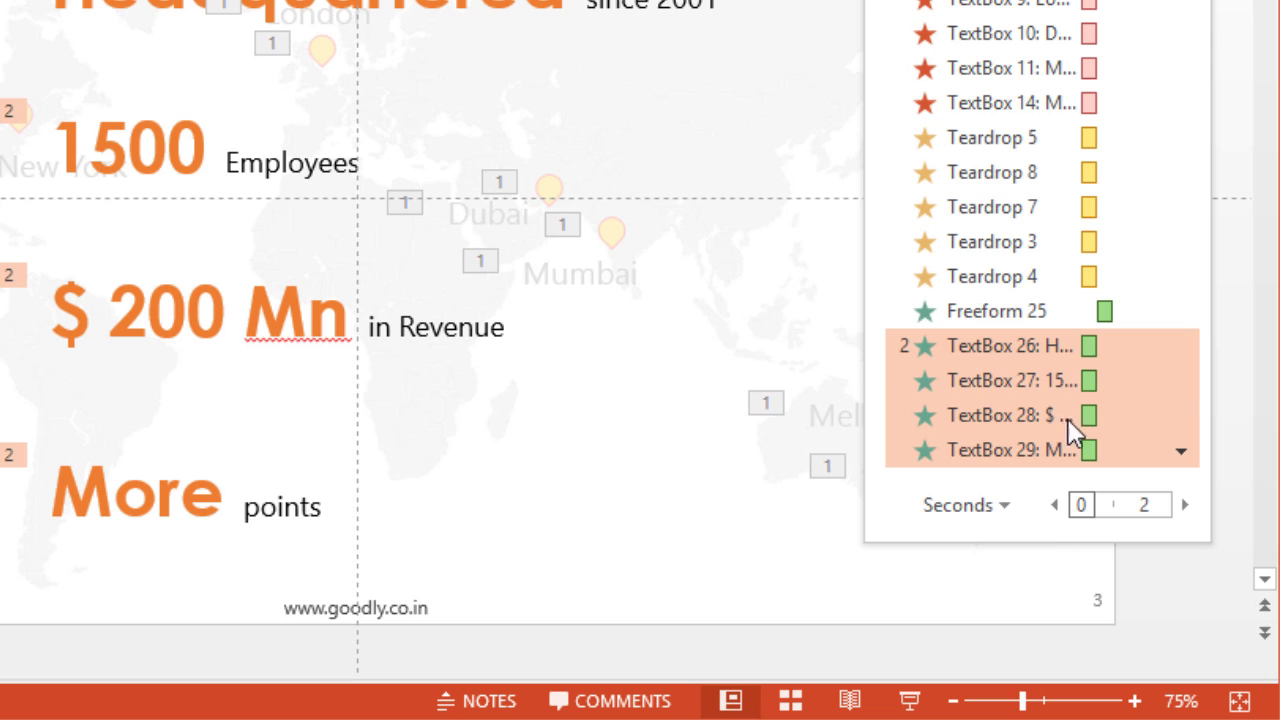
pyautogui.click(1113, 382)
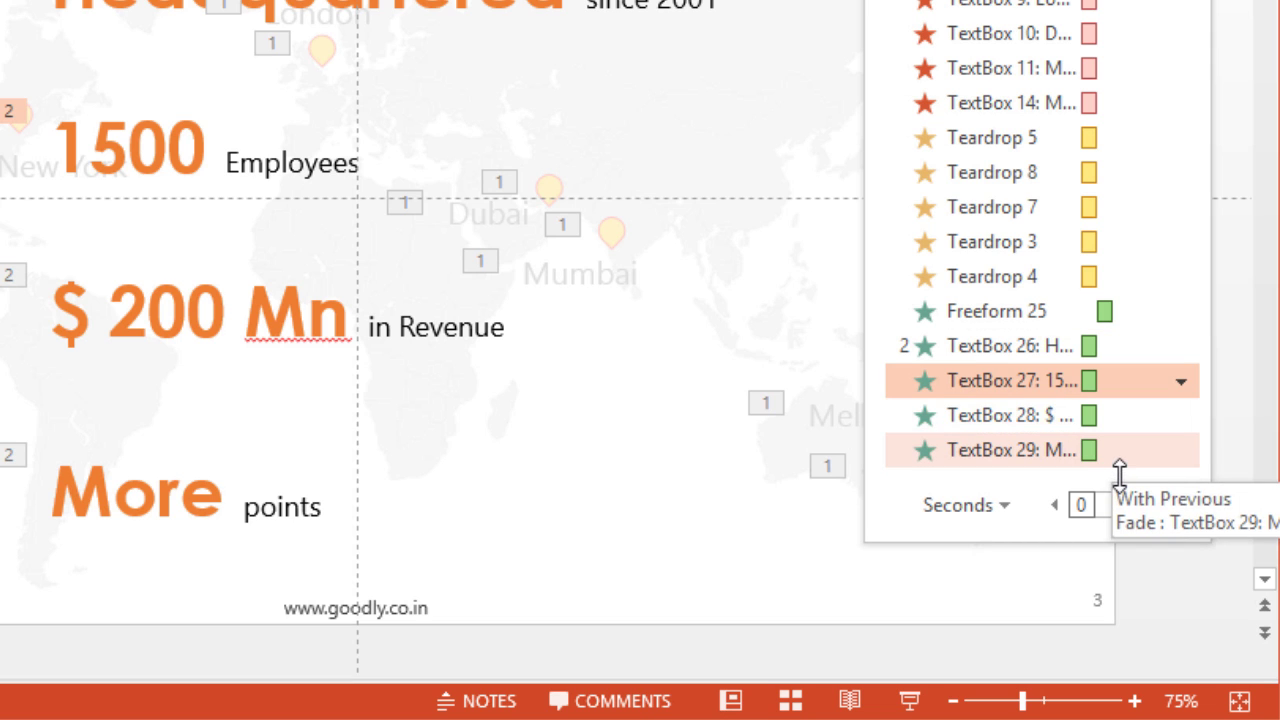
pyautogui.keyDown('shift'); pyautogui.click(1118, 455); pyautogui.keyUp('shift')
pyautogui.keyDown('ctrl'); pyautogui.click(1127, 390); pyautogui.keyUp('ctrl')
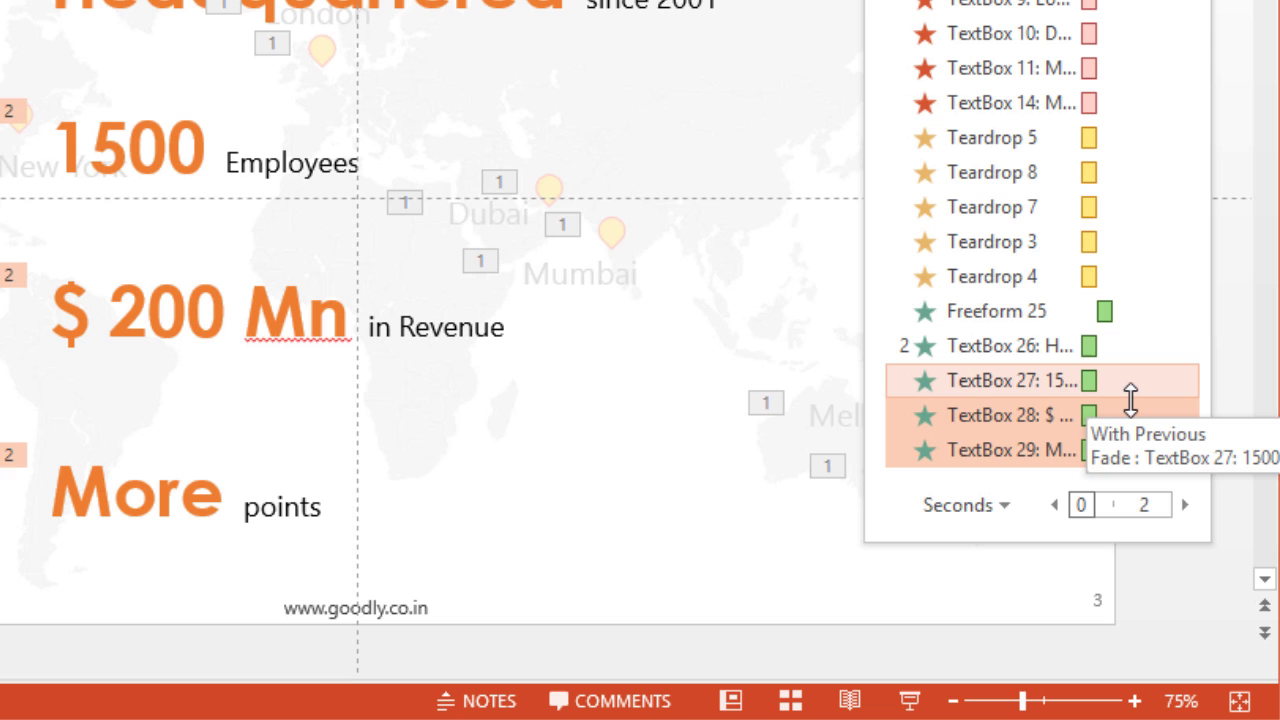
pyautogui.rightClick(1131, 395)
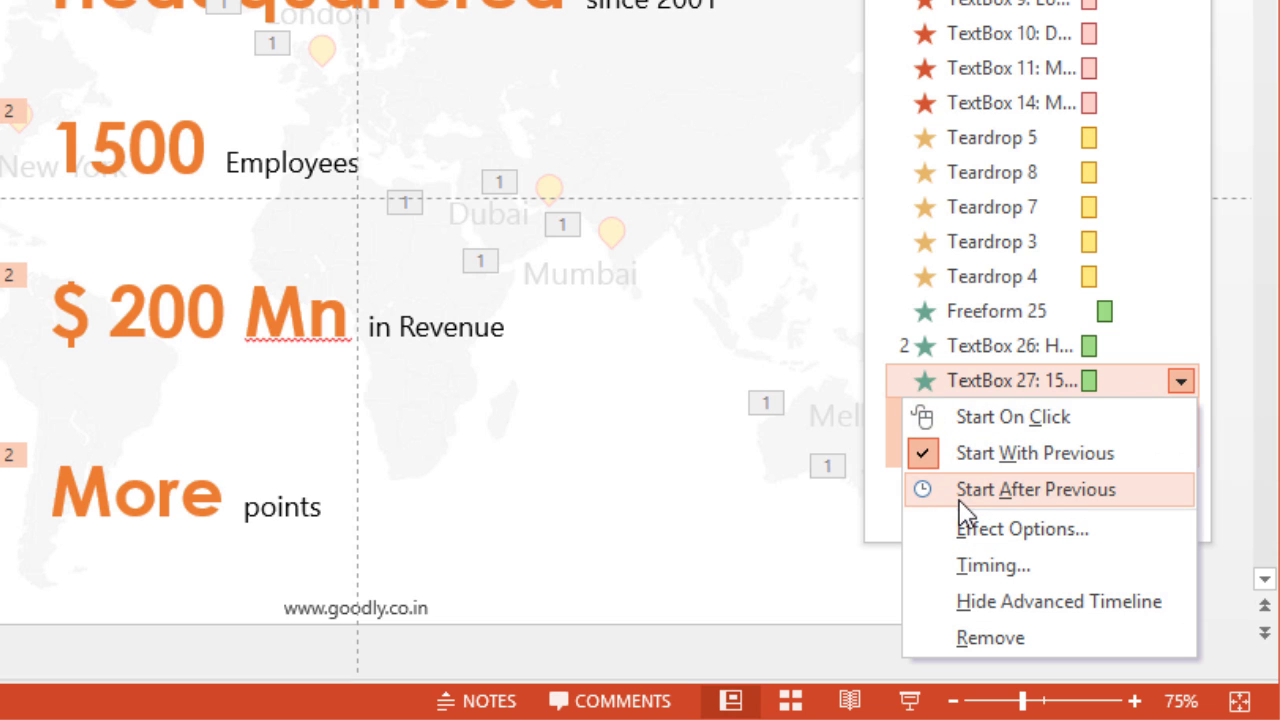
pyautogui.click(1035, 490)
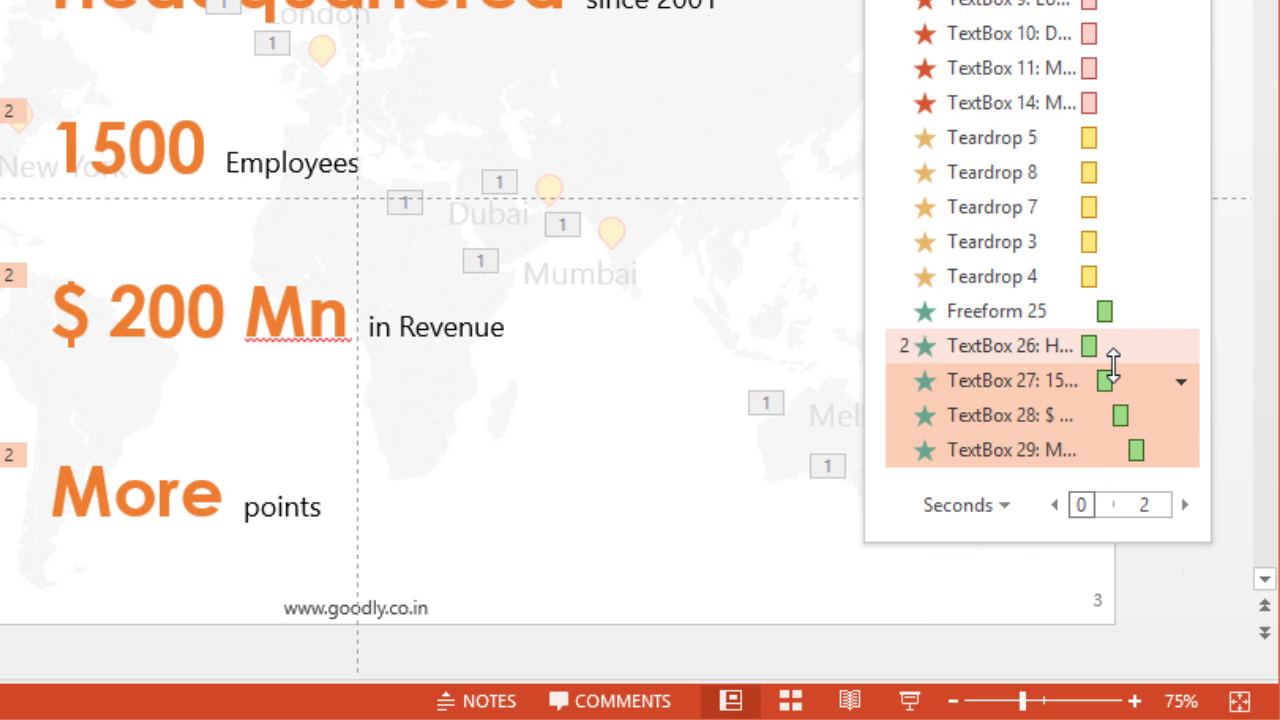
pyautogui.click(1113, 357)
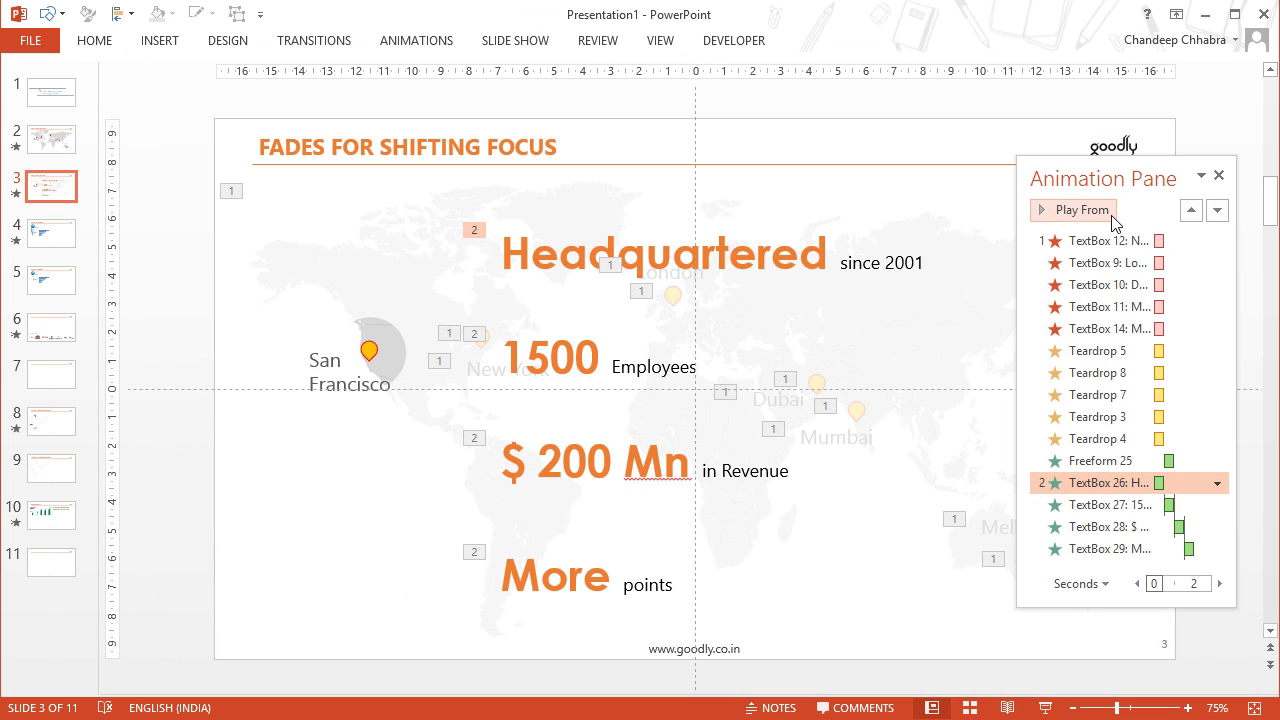
pyautogui.click(1100, 241)
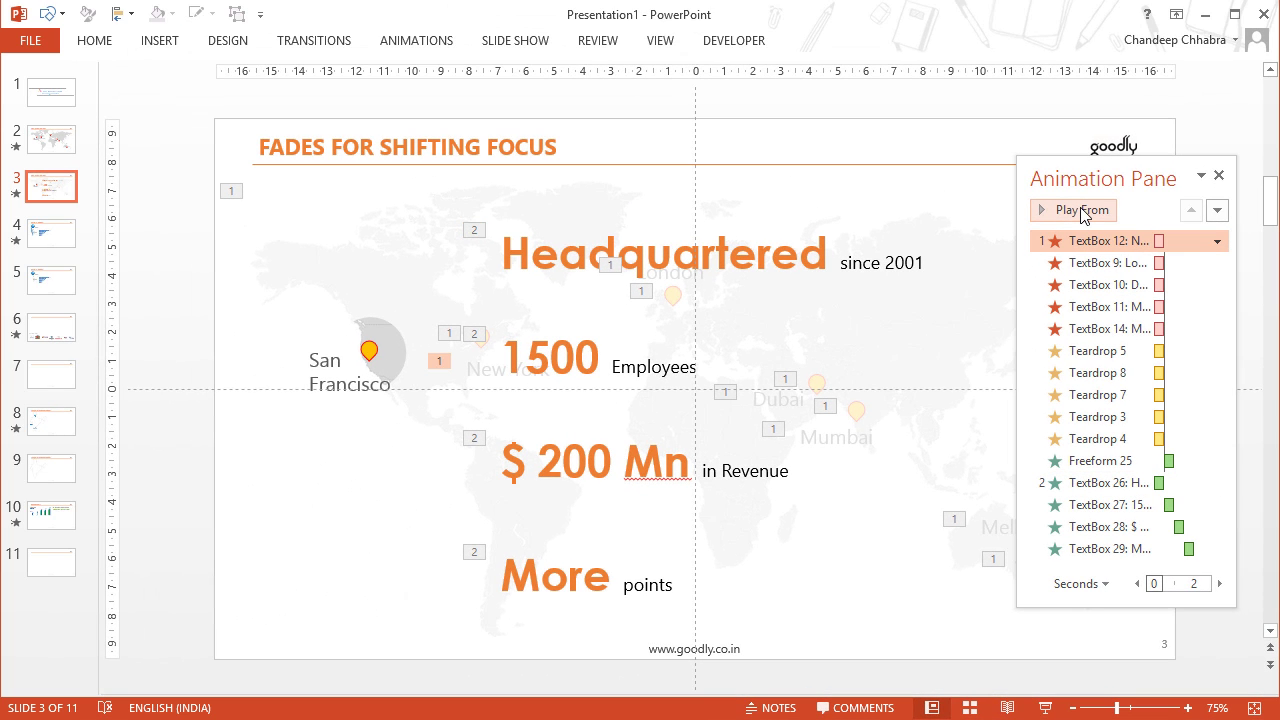
pyautogui.click(1081, 210)
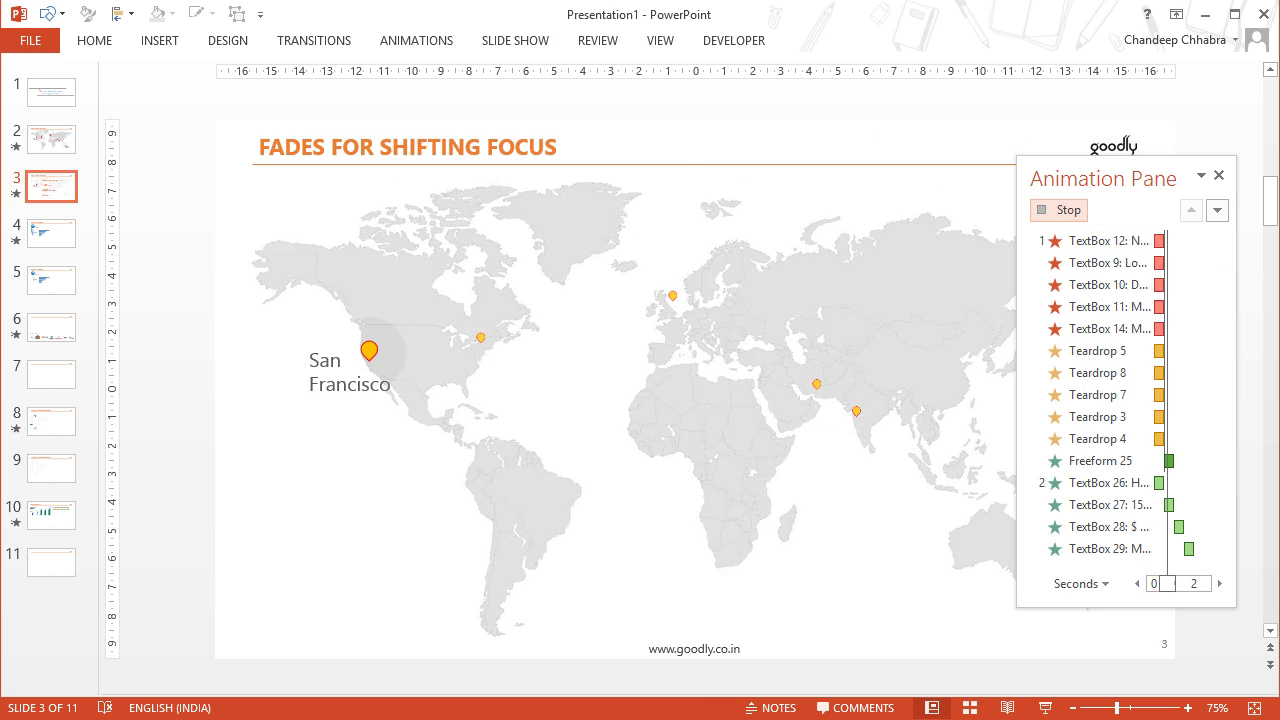